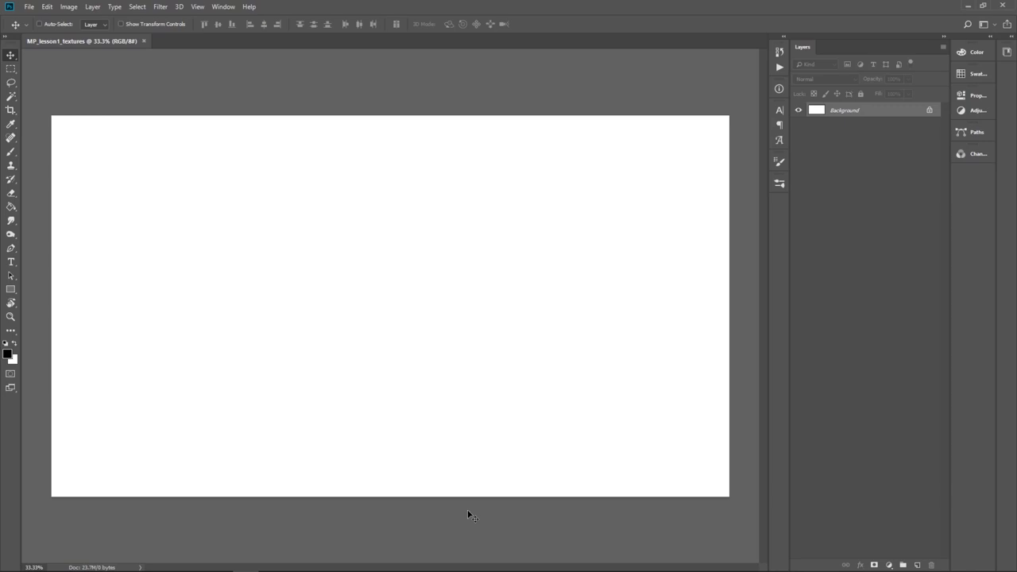
# Place the Lesson_01_styleframe_a01 image at its original size in the document and nudge it slightly to the right
pyautogui.moveTo(469, 515); pyautogui.dragTo(312, 339)
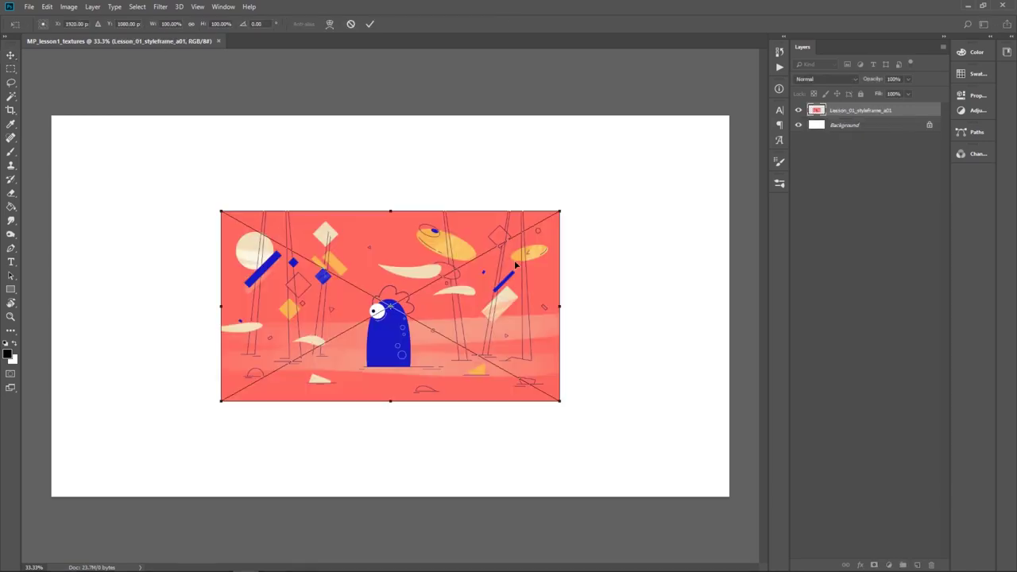
pyautogui.press('Return')
pyautogui.hotkey('ctrl', '+')
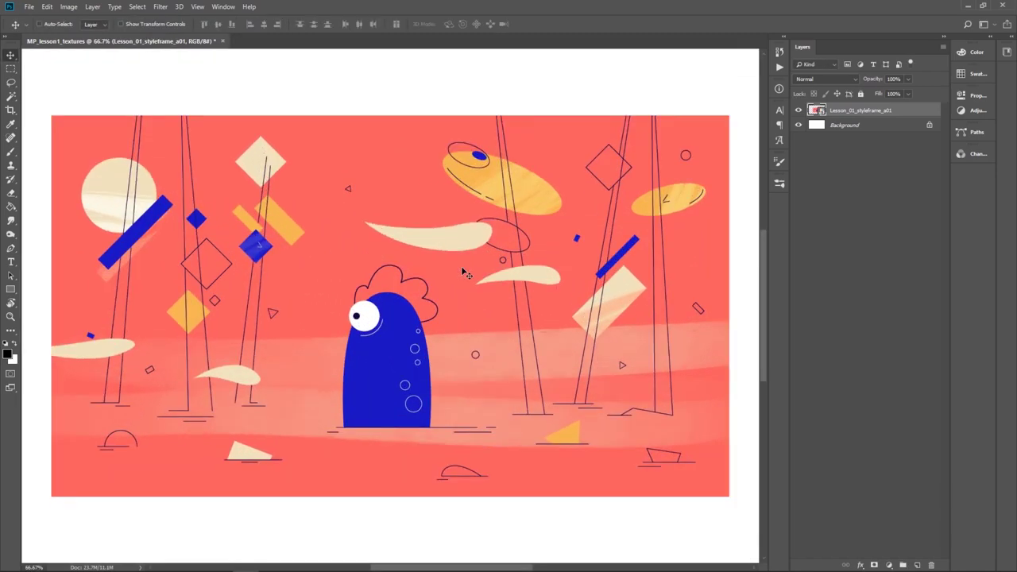
pyautogui.moveTo(130, 210); pyautogui.dragTo(136, 211)
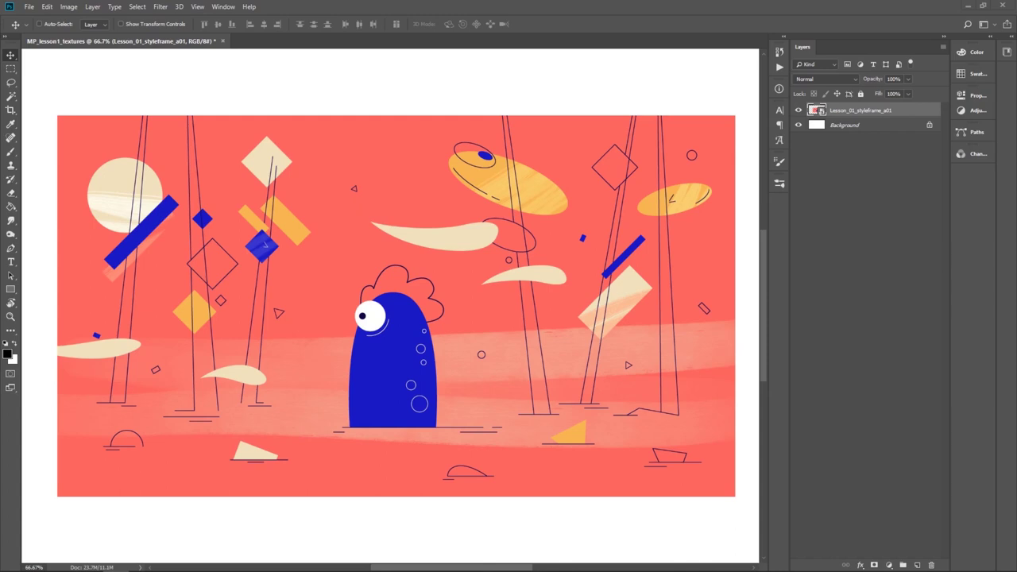
# Switch to the Textures folder in File Explorer and place 4.png and 9.png as layers in the document
pyautogui.hotkey('alt', 'Tab')
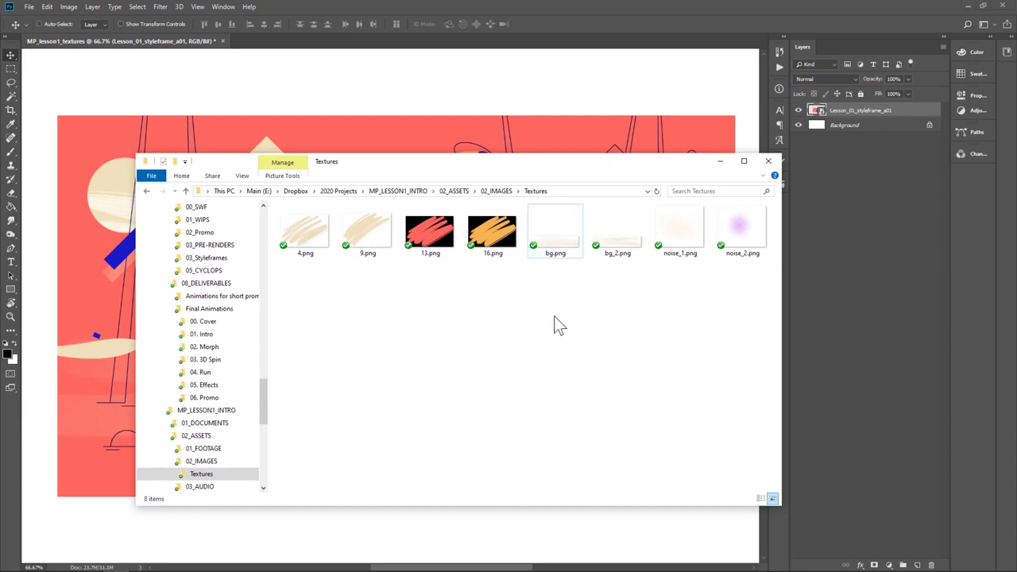
pyautogui.moveTo(349, 264)
pyautogui.mouseDown()
pyautogui.moveTo(306, 233)
pyautogui.moveTo(357, 144)
pyautogui.moveTo(359, 154)
pyautogui.mouseUp()
pyautogui.press('Return')
pyautogui.press('Return')
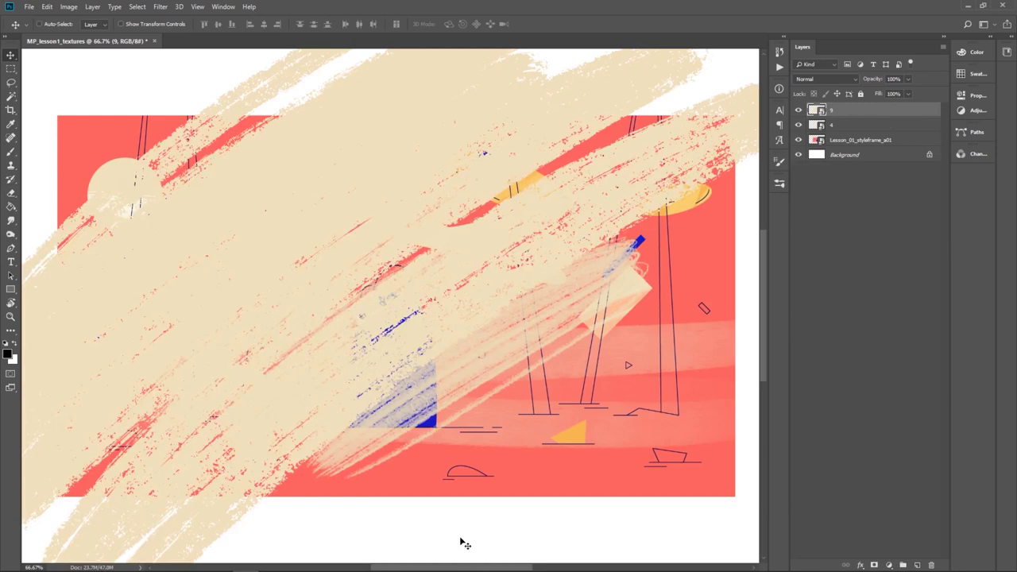
# Hide the styleframe layer and layer 9, leaving only the layer 4 brush texture showing over the background
pyautogui.hotkey('ctrl', '-')
pyautogui.hotkey('ctrl', '-')
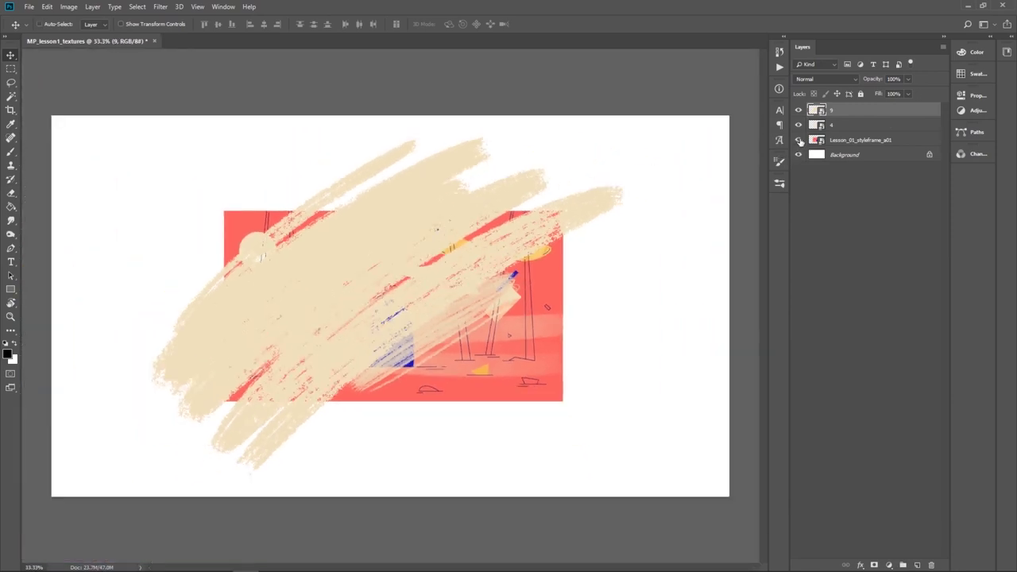
pyautogui.click(799, 141)
pyautogui.click(799, 111)
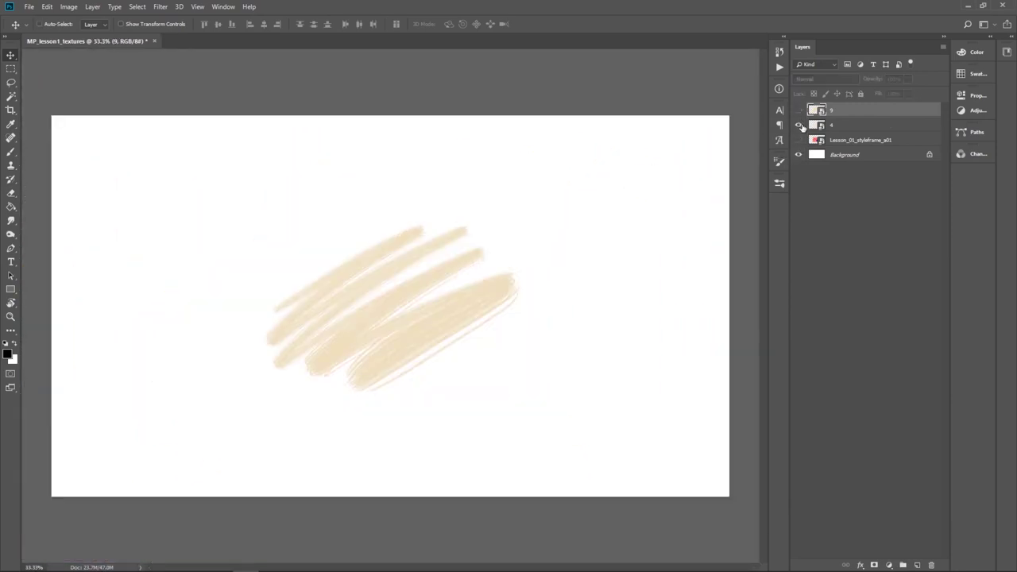
pyautogui.click(798, 125)
pyautogui.click(799, 125)
# Create a layer group directly above layer 4 and name it "brush texture 01"
pyautogui.click(854, 126)
pyautogui.click(903, 565)
pyautogui.doubleClick(840, 126)
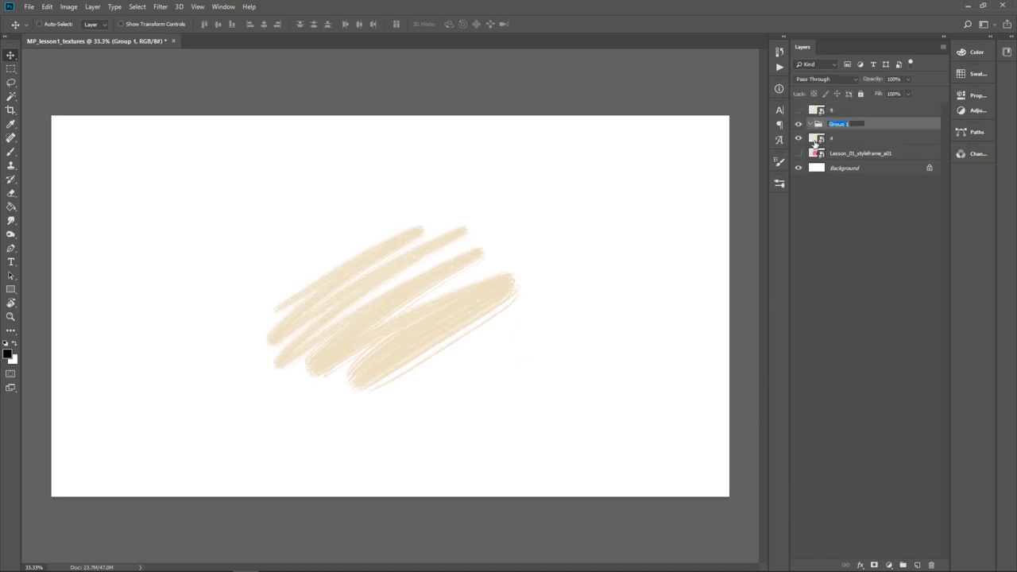
pyautogui.write('brush texture 01')
pyautogui.press('Return')
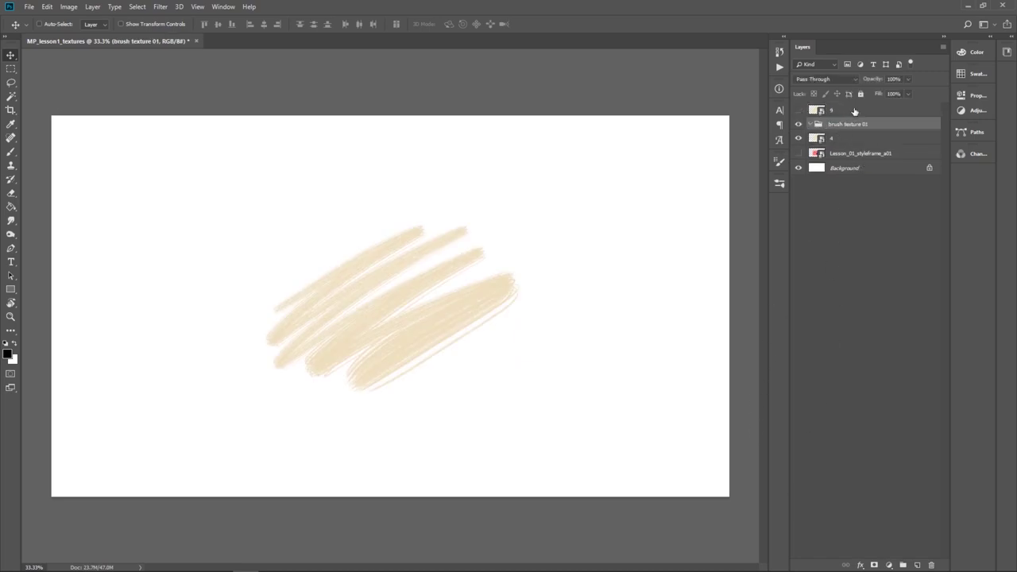
# Add four empty layers to the brush texture 01 group and duplicate the group twice
pyautogui.click(918, 566)
pyautogui.click(918, 566)
pyautogui.click(918, 566)
pyautogui.click(918, 566)
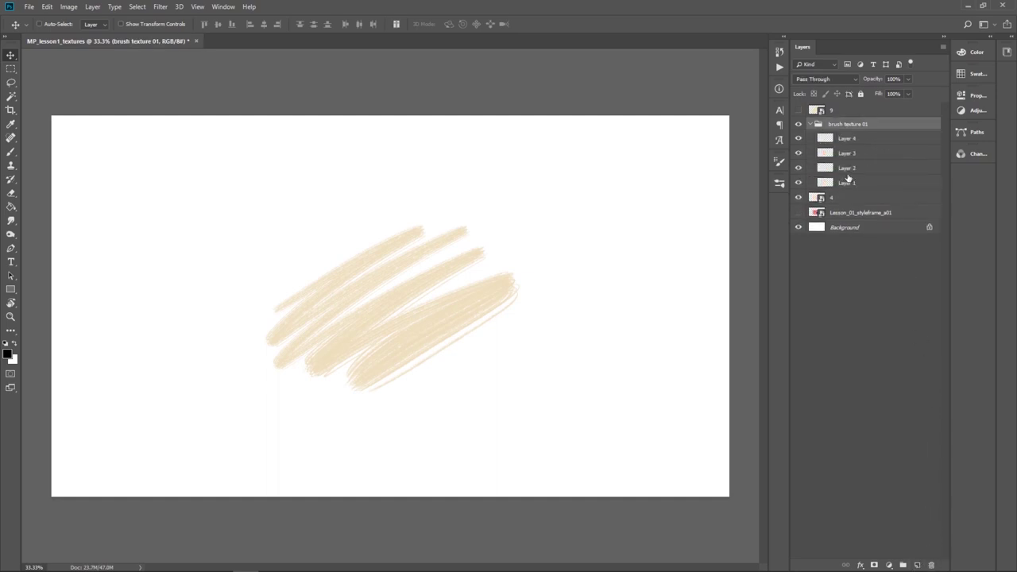
pyautogui.hotkey('ctrl', 'j')
pyautogui.hotkey('ctrl', 'j')
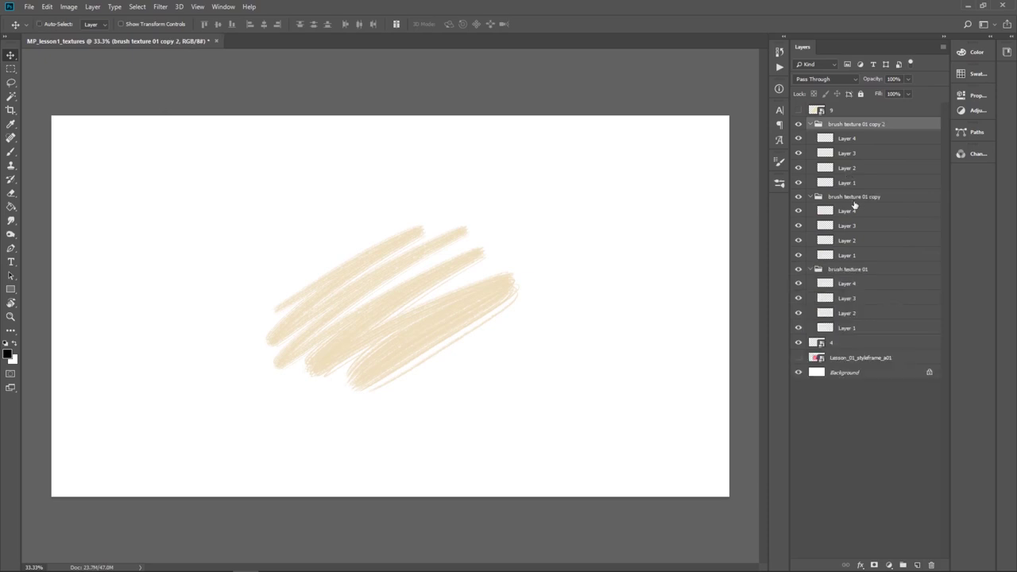
# Rename the duplicated groups "brush texture 02" and "brush wipe", and collapse all three groups
pyautogui.doubleClick(862, 196)
pyautogui.moveTo(883, 196); pyautogui.dragTo(867, 214)
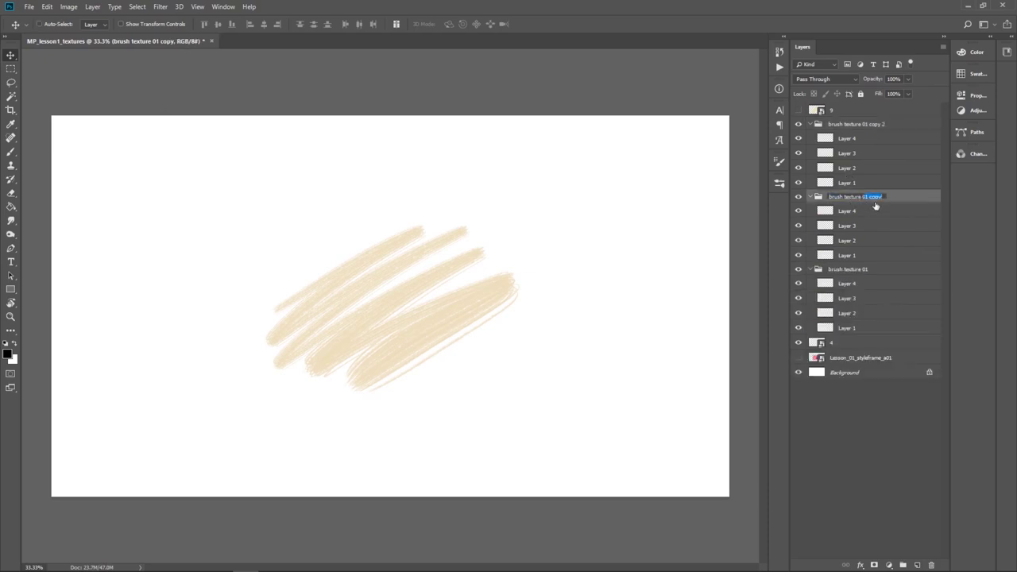
pyautogui.write('02')
pyautogui.doubleClick(857, 123)
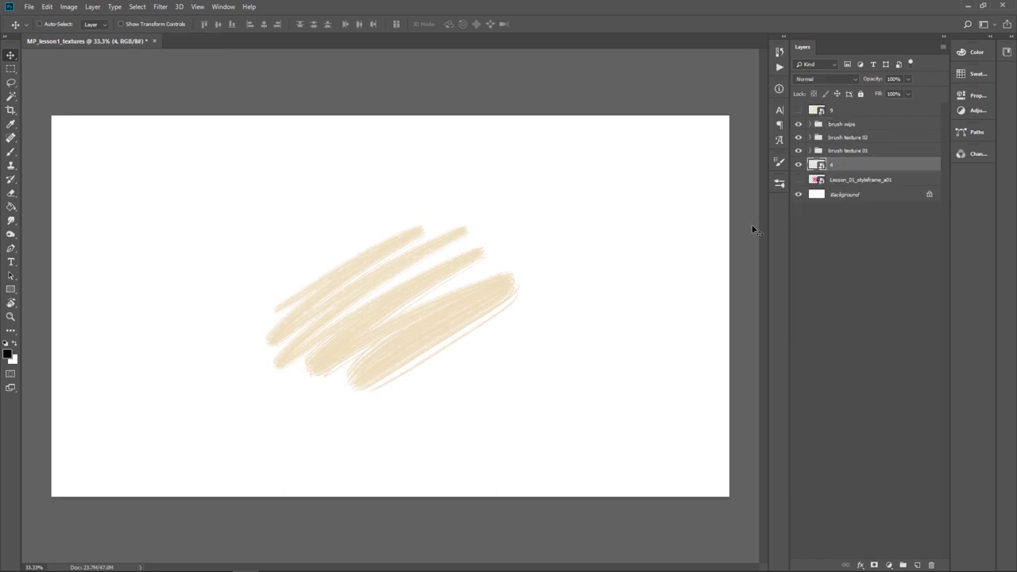
# Scale layer 4 up from its centre to about 164%, and select Layer 1 in the brush texture 01 group
pyautogui.hotkey('ctrl', 't')
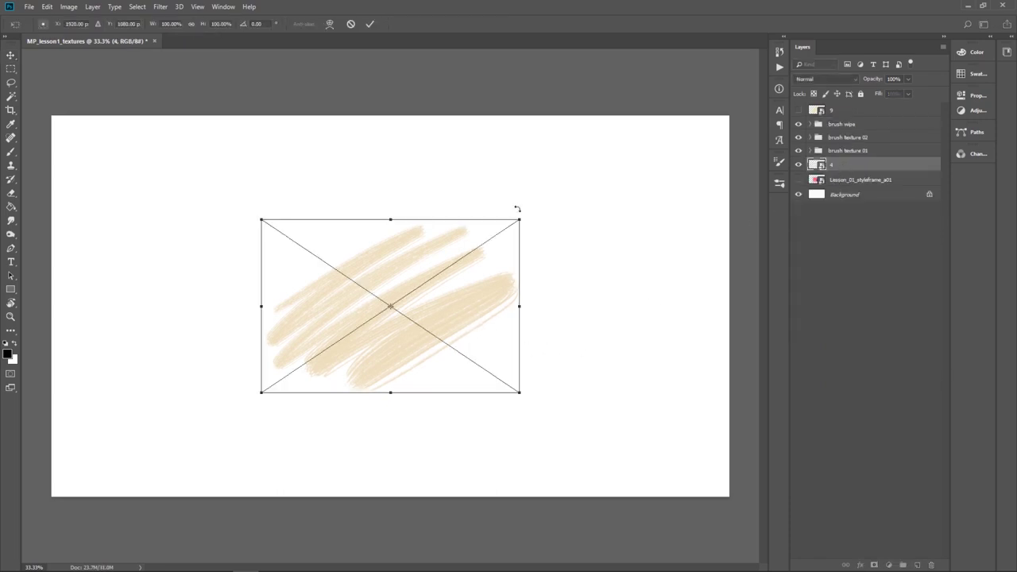
pyautogui.moveTo(522, 216); pyautogui.dragTo(602, 164)
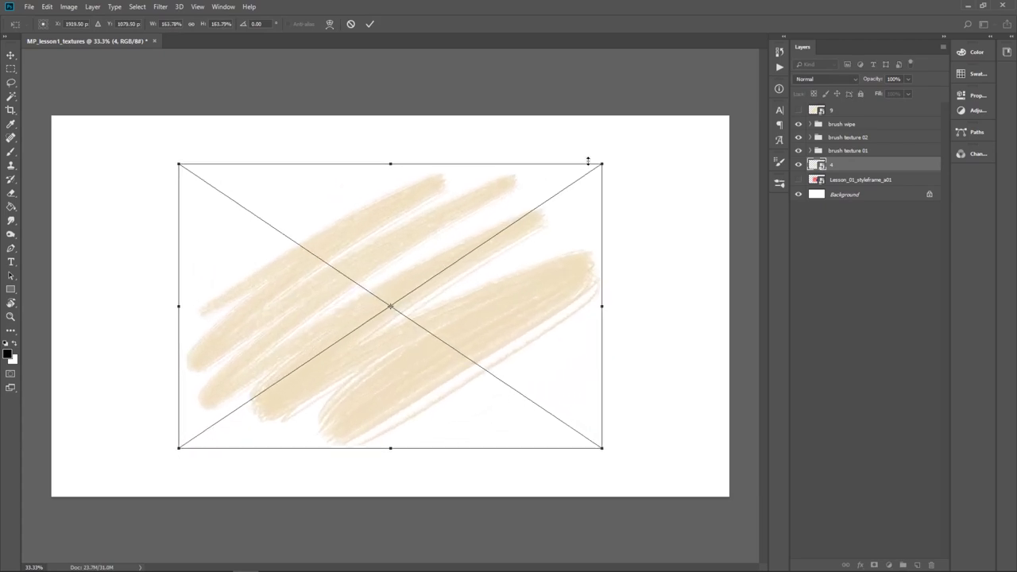
pyautogui.press('Return')
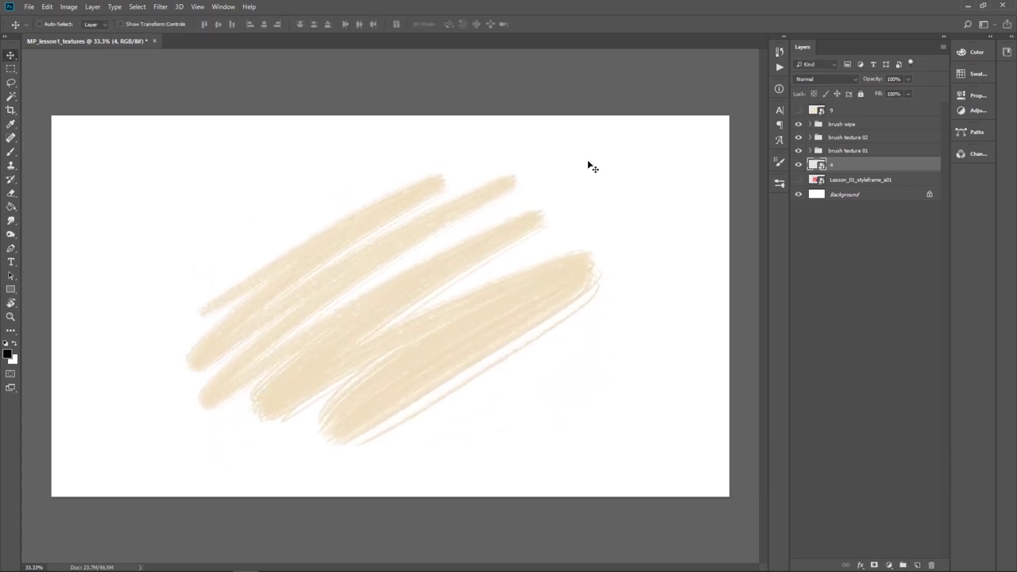
pyautogui.click(811, 150)
pyautogui.click(840, 210)
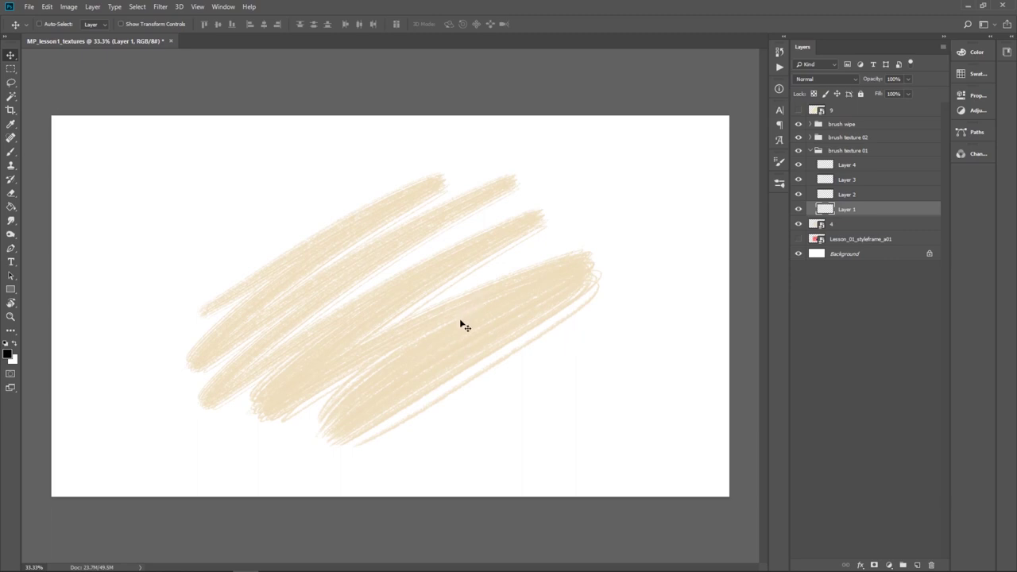
# Look at the Megapack set on Adobe's brush download page and browse the Paintbox brushes in the megapack group
pyautogui.click(780, 182)
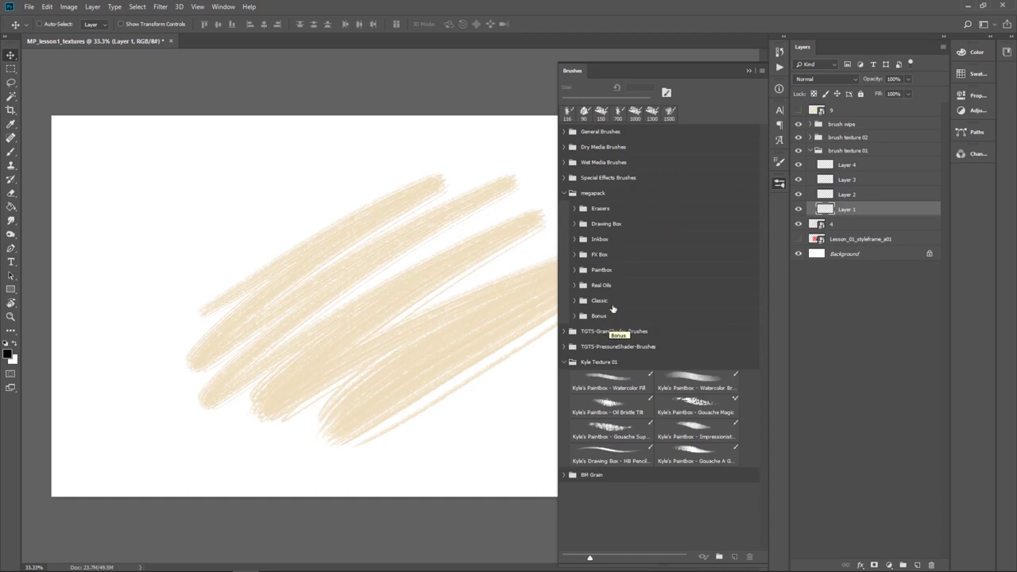
pyautogui.click(761, 70)
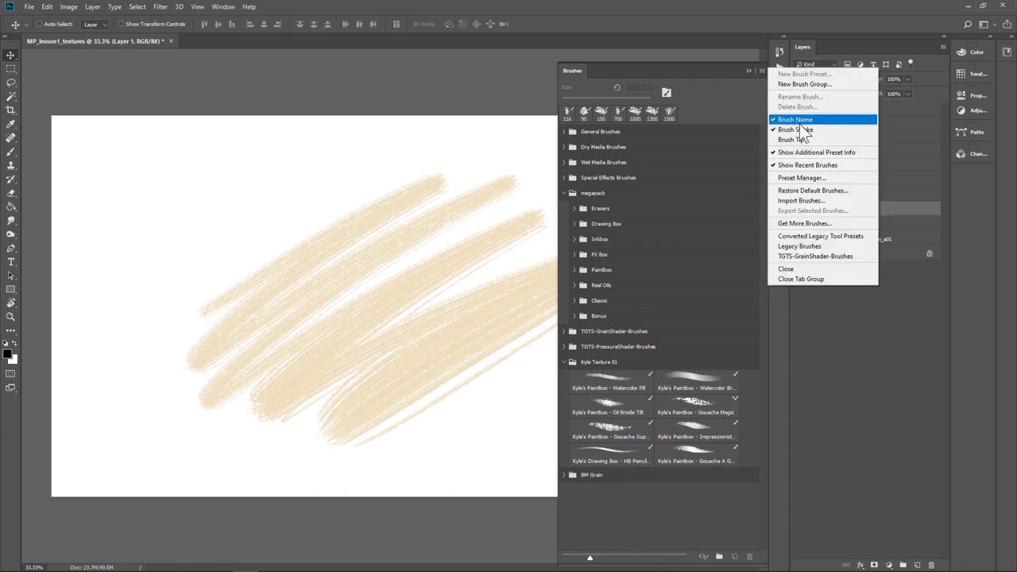
pyautogui.click(804, 224)
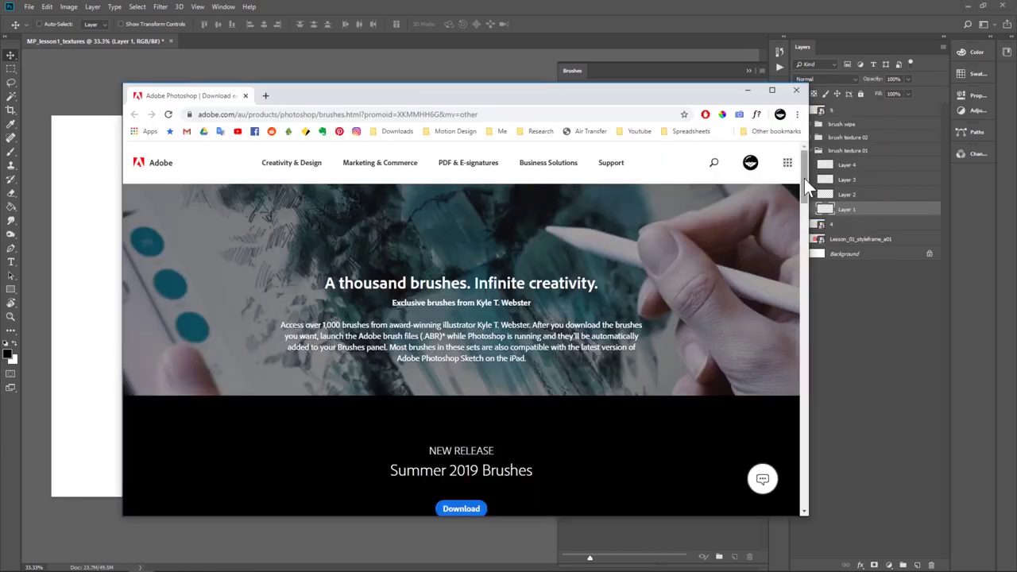
pyautogui.moveTo(804, 178)
pyautogui.mouseDown()
pyautogui.moveTo(785, 408)
pyautogui.moveTo(790, 363)
pyautogui.moveTo(688, 270)
pyautogui.mouseUp()
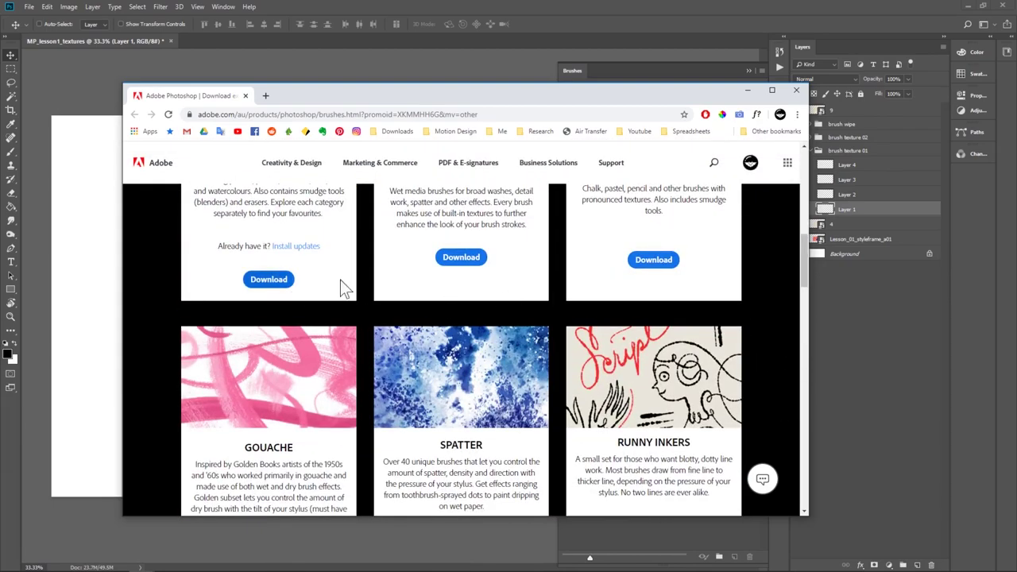
pyautogui.moveTo(804, 256); pyautogui.dragTo(806, 230)
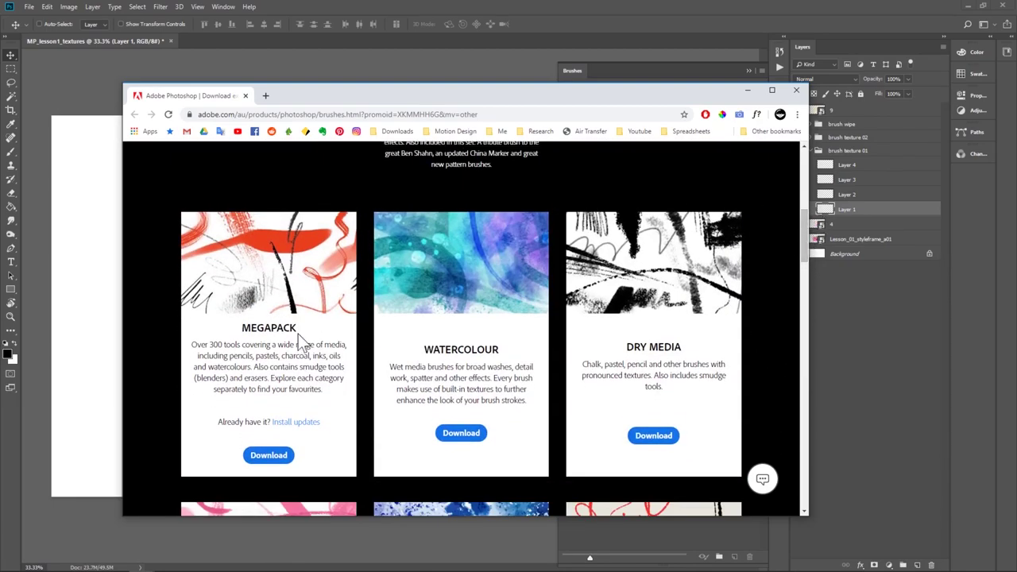
pyautogui.doubleClick(215, 345)
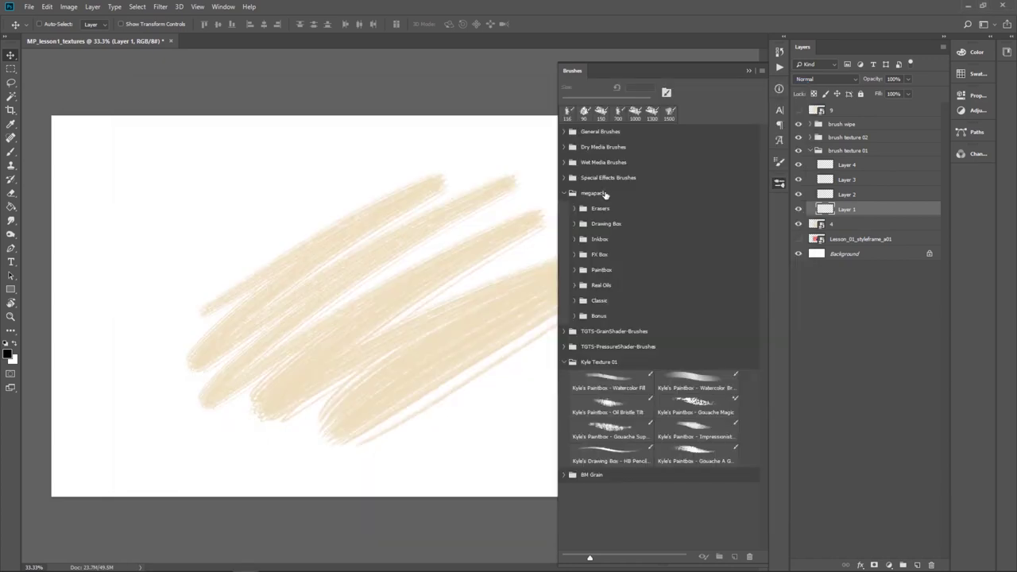
pyautogui.click(606, 196)
pyautogui.click(576, 270)
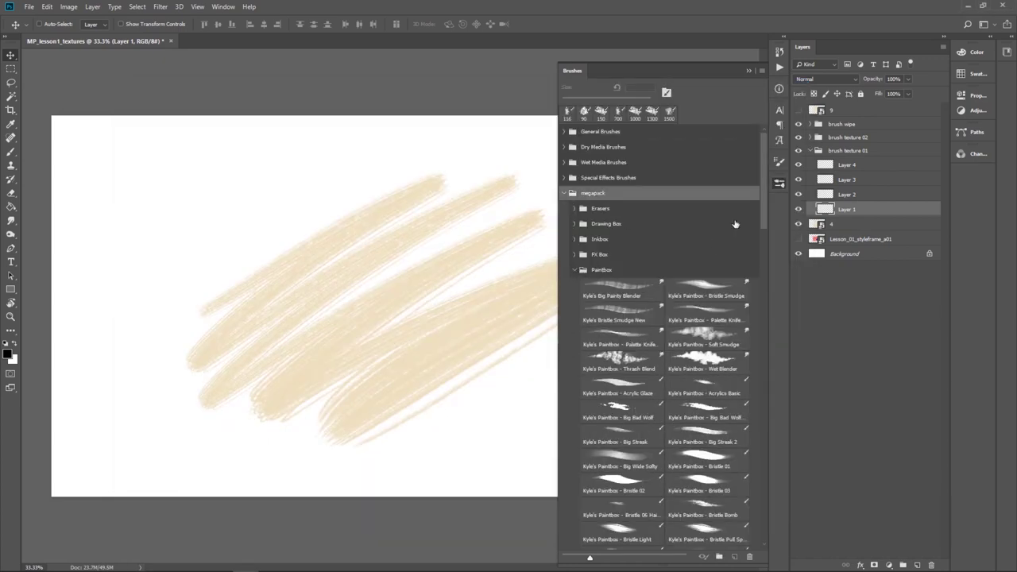
pyautogui.moveTo(761, 215)
pyautogui.mouseDown()
pyautogui.moveTo(760, 278)
pyautogui.moveTo(764, 184)
pyautogui.mouseUp()
pyautogui.click(574, 201)
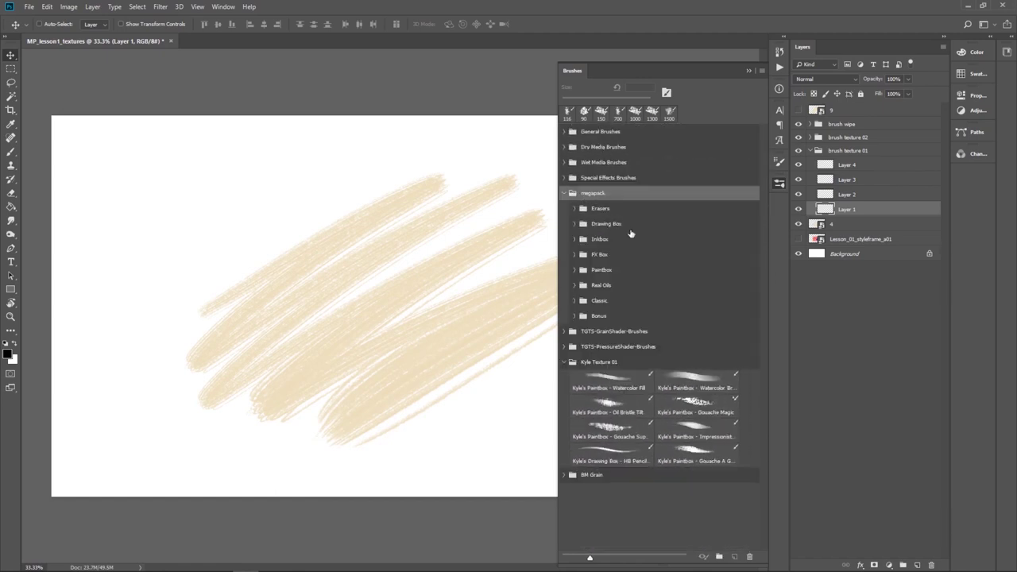
# Choose the Kyle's Paintbox - Oil Bristle Tilt brush from the Kyle Texture 01 group and collapse the megapack group
pyautogui.click(607, 382)
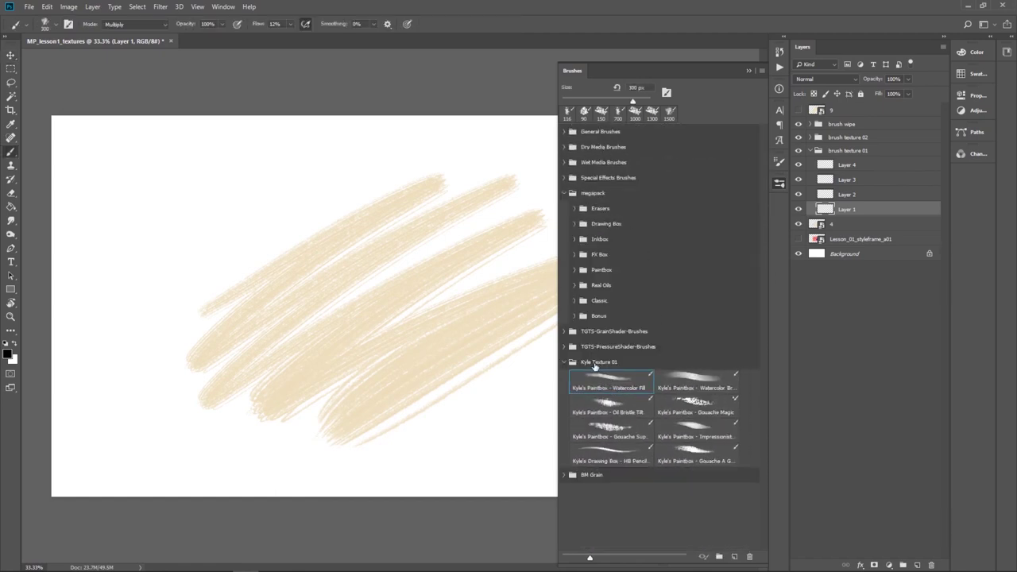
pyautogui.click(623, 409)
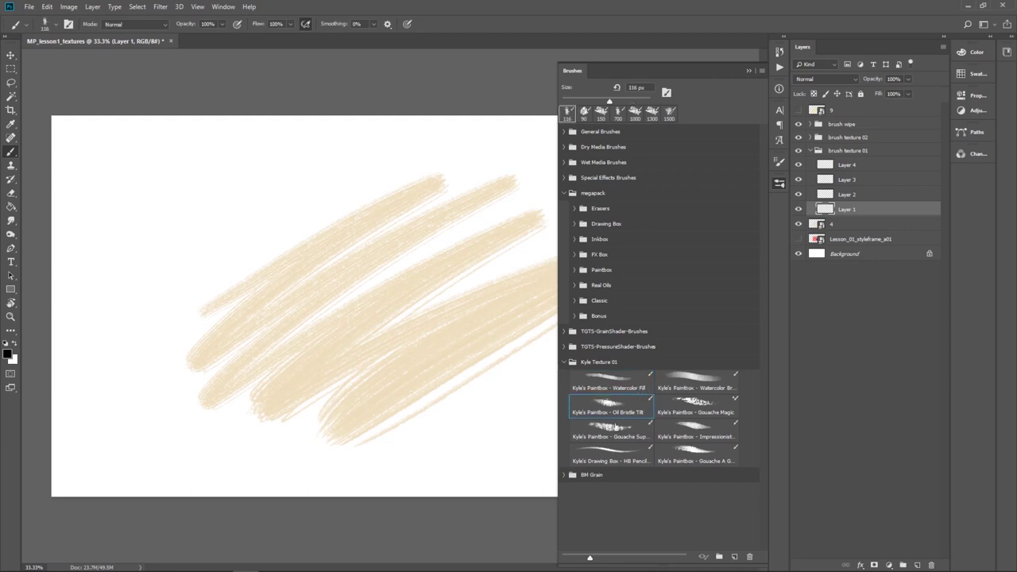
pyautogui.click(564, 193)
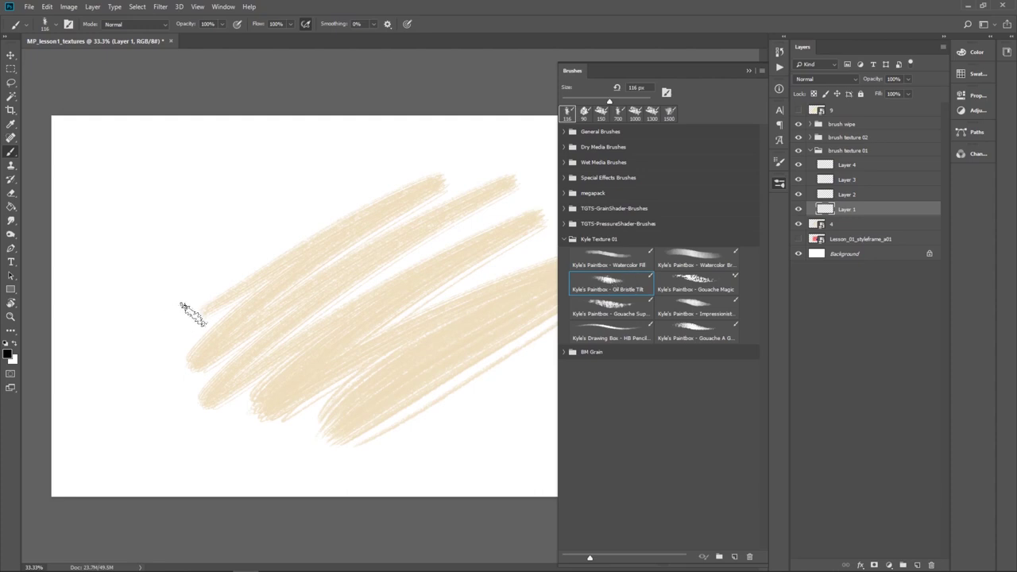
pyautogui.moveTo(199, 300)
pyautogui.mouseDown()
pyautogui.moveTo(421, 184)
pyautogui.moveTo(190, 373)
pyautogui.moveTo(513, 205)
pyautogui.mouseUp()
pyautogui.moveTo(439, 250); pyautogui.dragTo(263, 400)
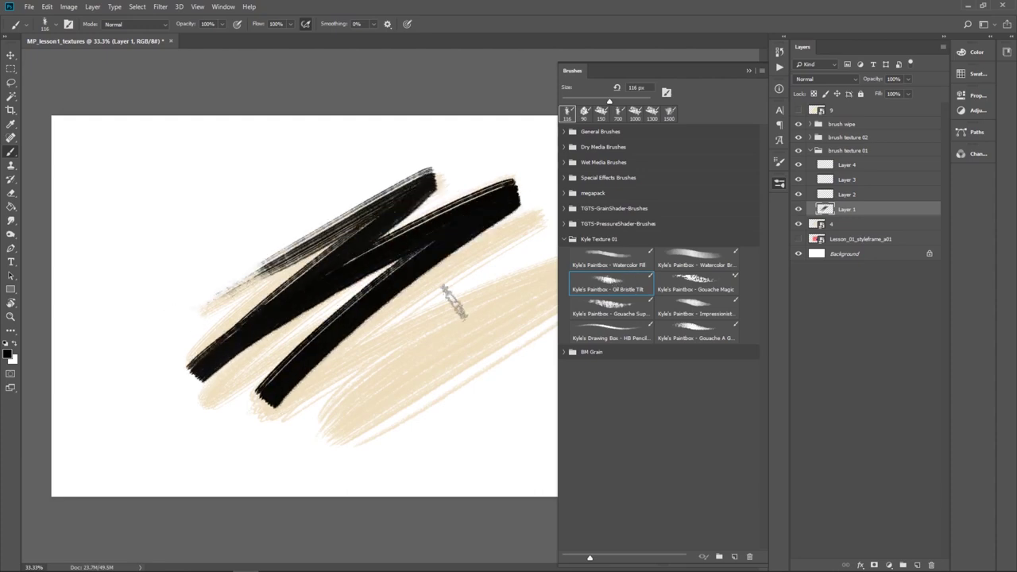
pyautogui.hotkey('ctrl', 'alt', 'z')
pyautogui.hotkey('ctrl', 'alt', 'z')
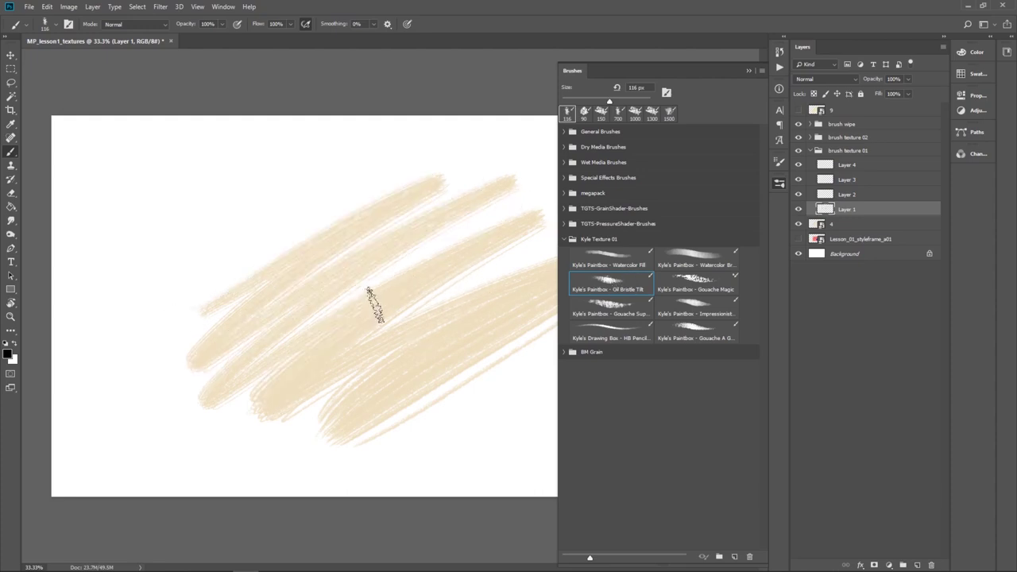
# Paint black diagonal zigzag strokes on Layer 1 with the 116 px brush, following the beige reference texture
pyautogui.click(779, 184)
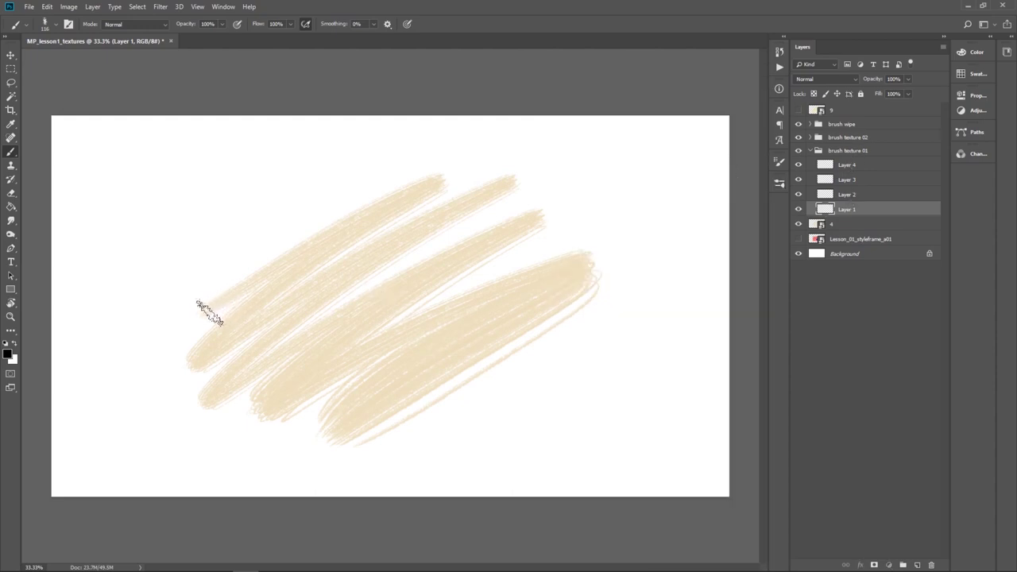
pyautogui.moveTo(252, 286)
pyautogui.mouseDown()
pyautogui.moveTo(377, 221)
pyautogui.moveTo(227, 296)
pyautogui.moveTo(336, 220)
pyautogui.moveTo(288, 282)
pyautogui.moveTo(219, 300)
pyautogui.moveTo(298, 268)
pyautogui.moveTo(266, 318)
pyautogui.moveTo(501, 185)
pyautogui.moveTo(236, 375)
pyautogui.moveTo(538, 216)
pyautogui.moveTo(302, 363)
pyautogui.moveTo(294, 391)
pyautogui.moveTo(469, 306)
pyautogui.moveTo(342, 417)
pyautogui.moveTo(554, 274)
pyautogui.moveTo(302, 393)
pyautogui.moveTo(527, 242)
pyautogui.mouseUp()
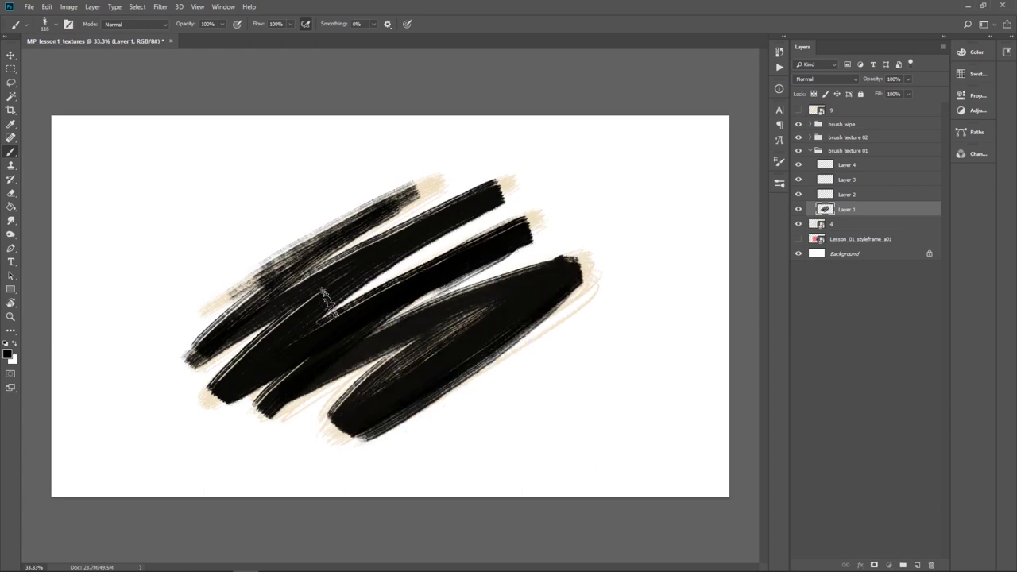
pyautogui.moveTo(208, 304)
pyautogui.mouseDown()
pyautogui.moveTo(432, 190)
pyautogui.moveTo(445, 187)
pyautogui.moveTo(270, 282)
pyautogui.moveTo(204, 302)
pyautogui.moveTo(453, 230)
pyautogui.mouseUp()
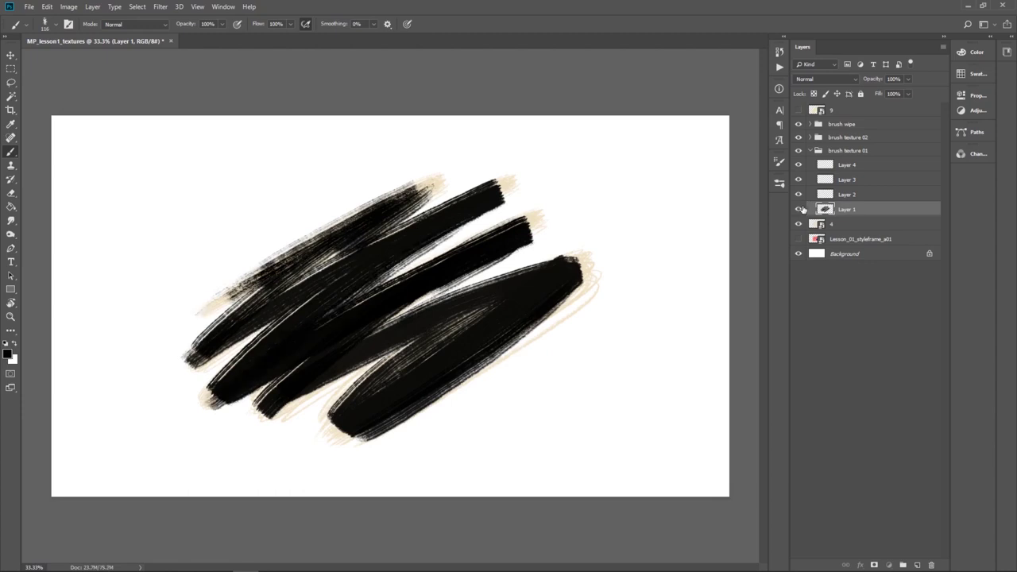
# Hide Layer 1 and paint a second variation of the black zigzag strokes over the reference on Layer 2
pyautogui.click(799, 209)
pyautogui.click(847, 195)
pyautogui.moveTo(208, 307)
pyautogui.mouseDown()
pyautogui.moveTo(426, 170)
pyautogui.moveTo(195, 361)
pyautogui.moveTo(489, 198)
pyautogui.moveTo(329, 294)
pyautogui.moveTo(226, 409)
pyautogui.moveTo(326, 298)
pyautogui.moveTo(407, 275)
pyautogui.mouseUp()
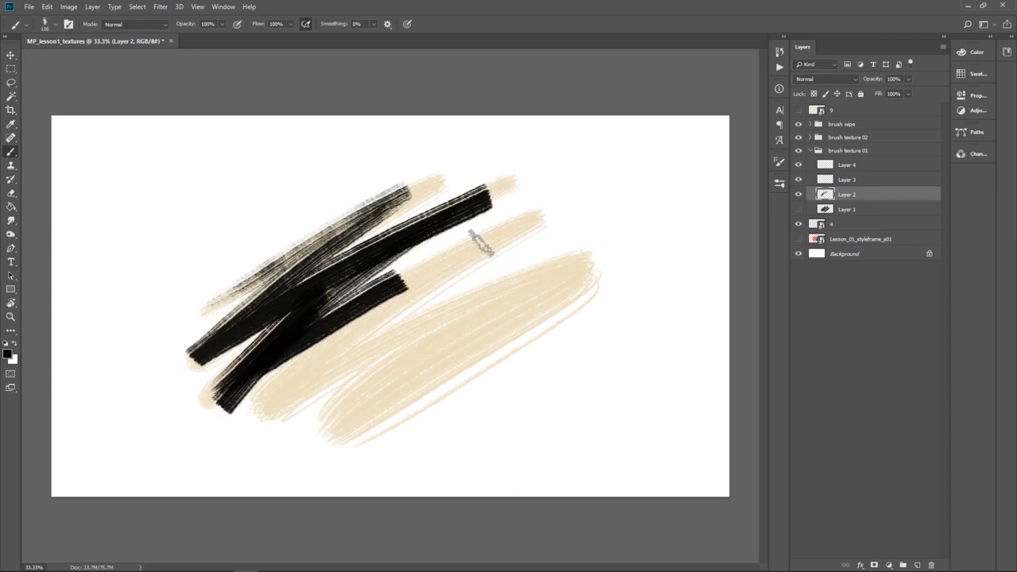
pyautogui.moveTo(481, 244)
pyautogui.mouseDown()
pyautogui.moveTo(274, 403)
pyautogui.moveTo(465, 272)
pyautogui.moveTo(409, 301)
pyautogui.moveTo(307, 391)
pyautogui.moveTo(554, 280)
pyautogui.moveTo(328, 419)
pyautogui.moveTo(598, 267)
pyautogui.moveTo(353, 439)
pyautogui.moveTo(594, 286)
pyautogui.moveTo(447, 345)
pyautogui.mouseUp()
pyautogui.moveTo(433, 183)
pyautogui.mouseDown()
pyautogui.moveTo(230, 295)
pyautogui.moveTo(274, 270)
pyautogui.moveTo(292, 242)
pyautogui.moveTo(365, 220)
pyautogui.moveTo(376, 228)
pyautogui.moveTo(262, 370)
pyautogui.moveTo(411, 253)
pyautogui.moveTo(227, 300)
pyautogui.moveTo(276, 310)
pyautogui.moveTo(260, 325)
pyautogui.mouseUp()
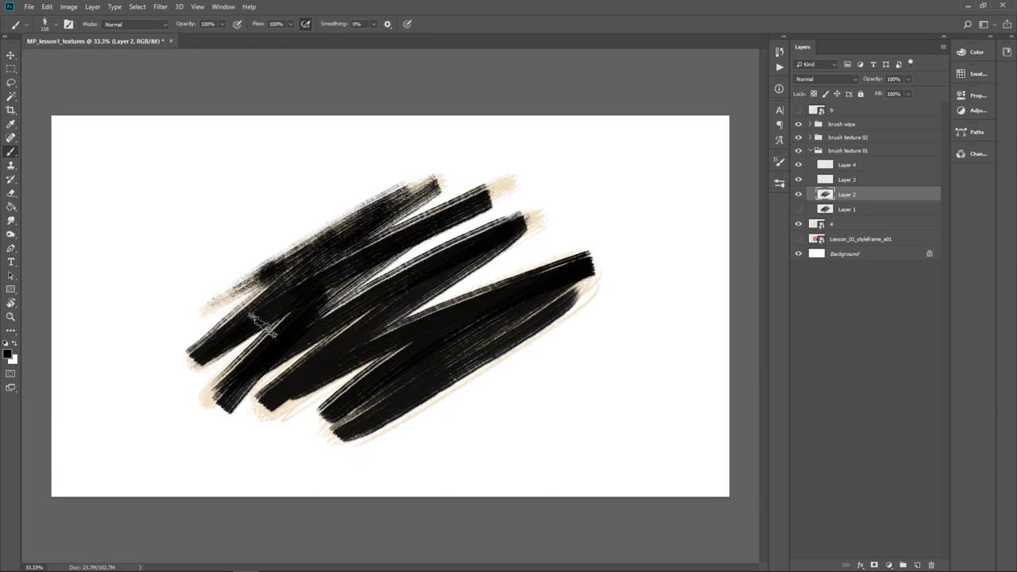
# Paint further black zigzag stroke variations over the reference on Layer 3 and Layer 4, hiding each finished layer
pyautogui.click(799, 194)
pyautogui.click(846, 180)
pyautogui.moveTo(225, 306)
pyautogui.mouseDown()
pyautogui.moveTo(432, 186)
pyautogui.moveTo(220, 334)
pyautogui.moveTo(397, 318)
pyautogui.moveTo(222, 333)
pyautogui.mouseUp()
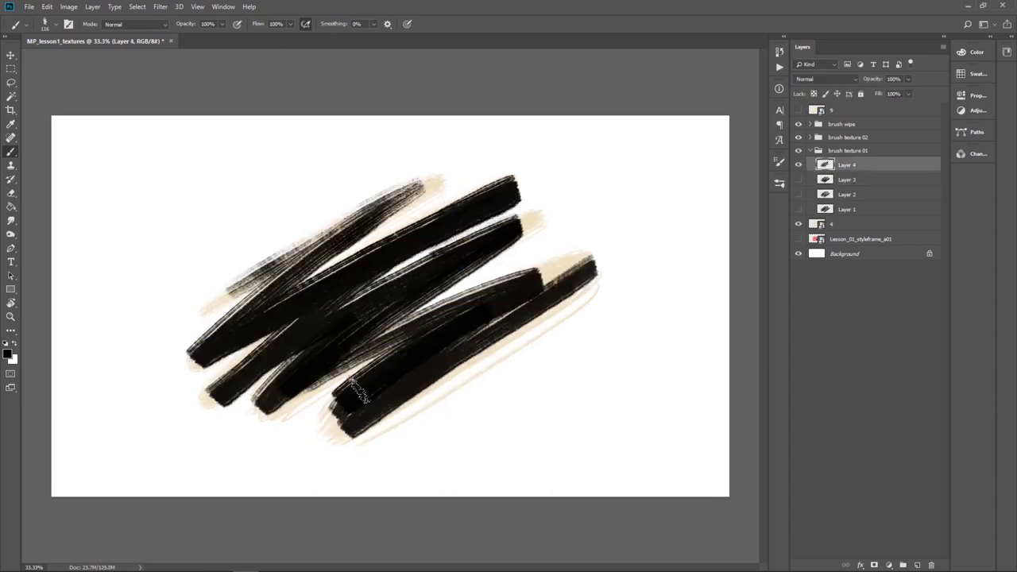
# Check the four painted layers of brush texture 01 together, then hide reference layer 4 and the whole group
pyautogui.moveTo(799, 209); pyautogui.dragTo(800, 170)
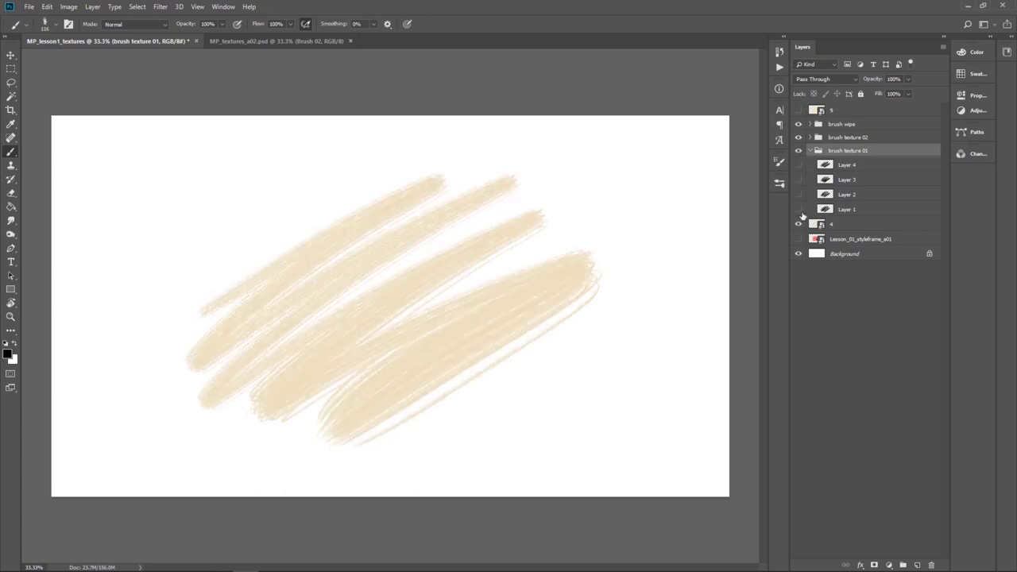
pyautogui.click(799, 222)
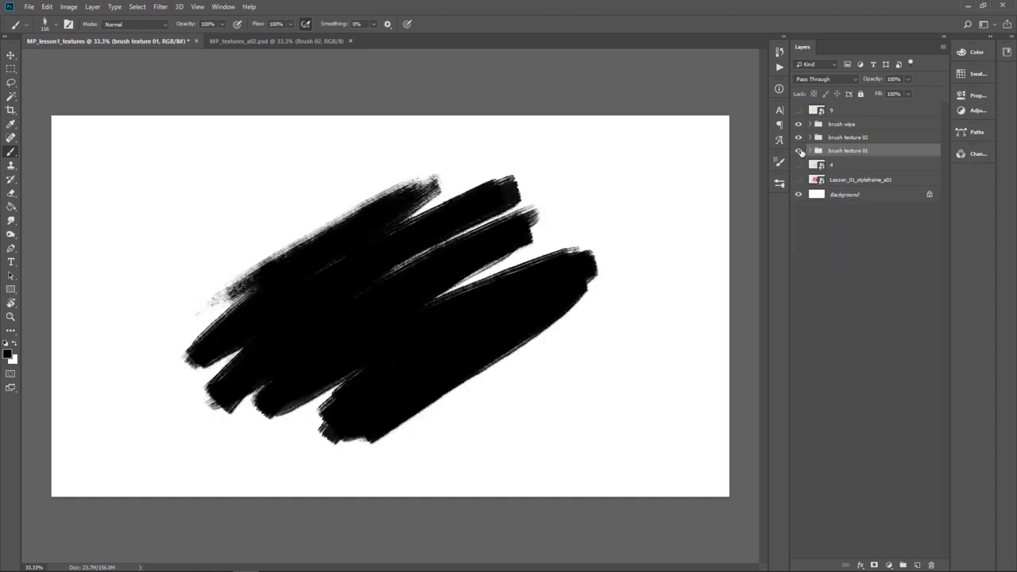
pyautogui.click(798, 150)
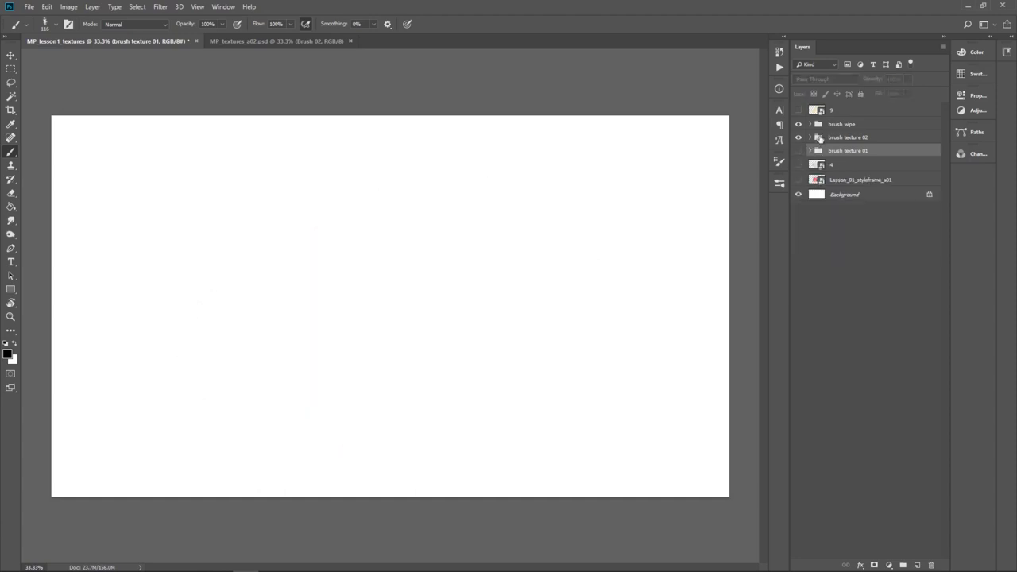
# Show reference layer 9 and arrange it directly beneath the brush texture 02 group
pyautogui.click(799, 110)
pyautogui.moveTo(842, 114); pyautogui.dragTo(835, 147)
pyautogui.click(834, 122)
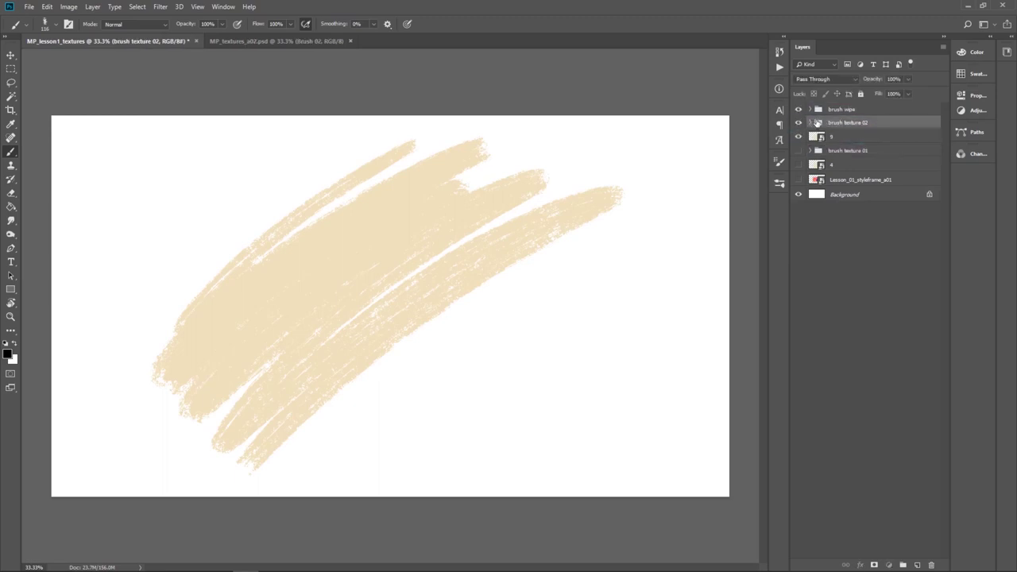
# Paint black diagonal brush strokes on Layer 1 of the brush texture 02 group, following reference layer 9
pyautogui.click(810, 122)
pyautogui.click(847, 181)
pyautogui.moveTo(270, 274); pyautogui.dragTo(390, 147)
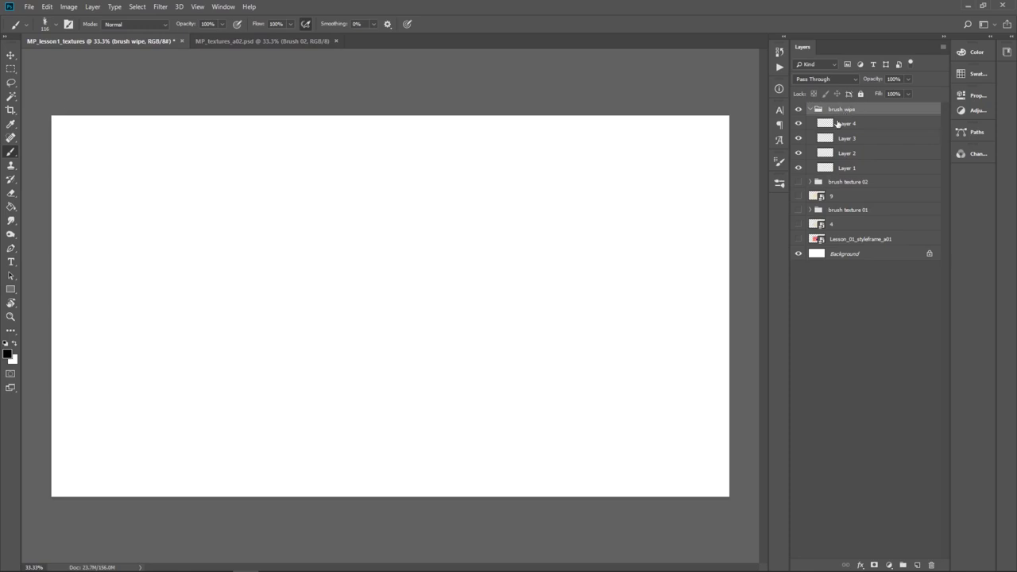
# Show the Lesson_01_styleframe_a01 layer to examine its textured ground bands up close, then hide it again
pyautogui.click(799, 239)
pyautogui.click(833, 241)
pyautogui.hotkey('ctrl', '+')
pyautogui.hotkey('ctrl', '+')
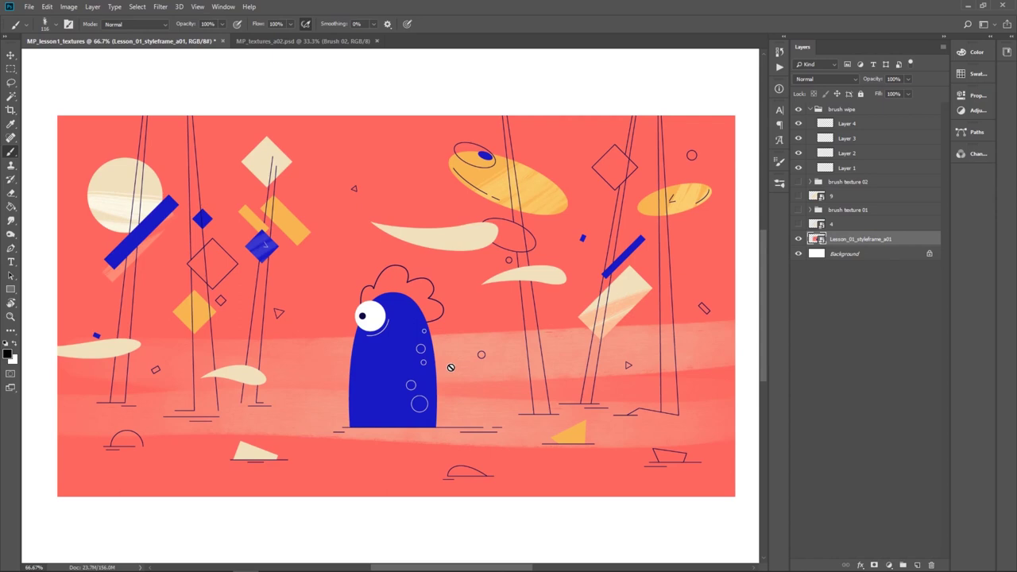
pyautogui.click(798, 239)
# Choose the Kyle's Paintbox - Watercolor Fill brush for Layer 1 of the brush wipe group and enlarge it to 1000 px
pyautogui.click(839, 168)
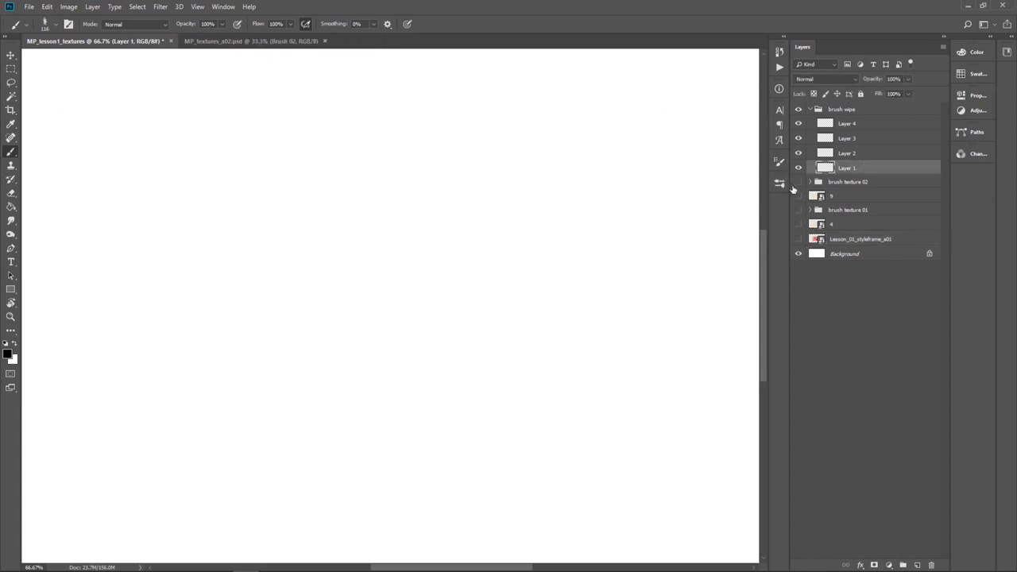
pyautogui.click(781, 183)
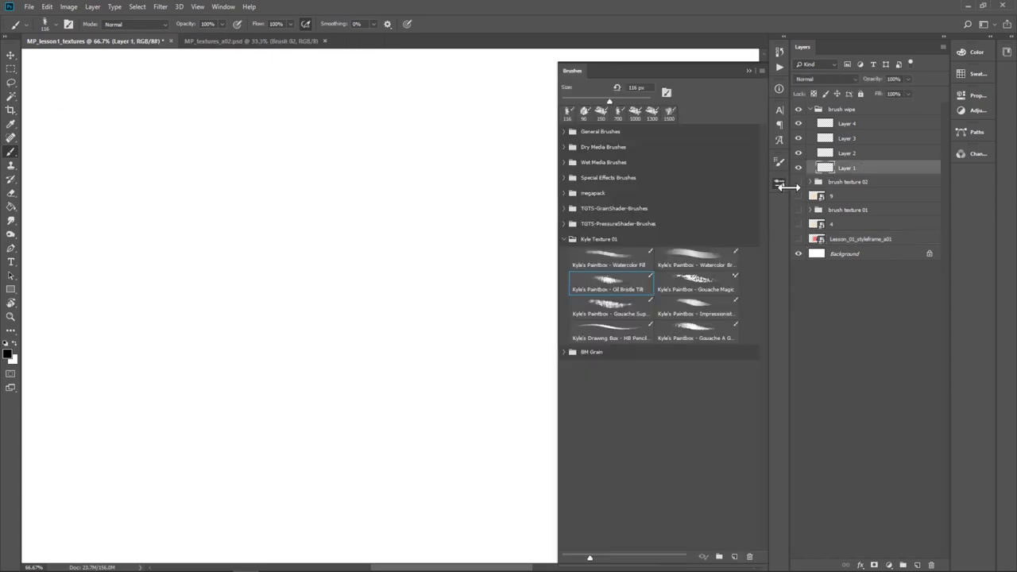
pyautogui.click(620, 262)
pyautogui.click(748, 71)
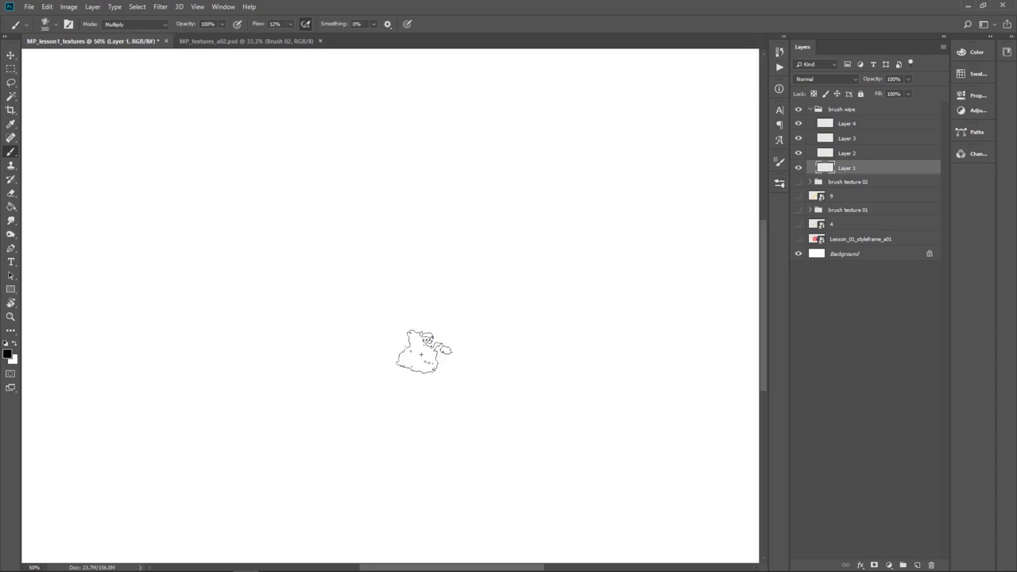
pyautogui.hotkey('ctrl', '-')
pyautogui.hotkey('ctrl', '-')
pyautogui.press(']')
pyautogui.press(']')
pyautogui.press(']')
pyautogui.press(']')
pyautogui.press(']')
pyautogui.press(']')
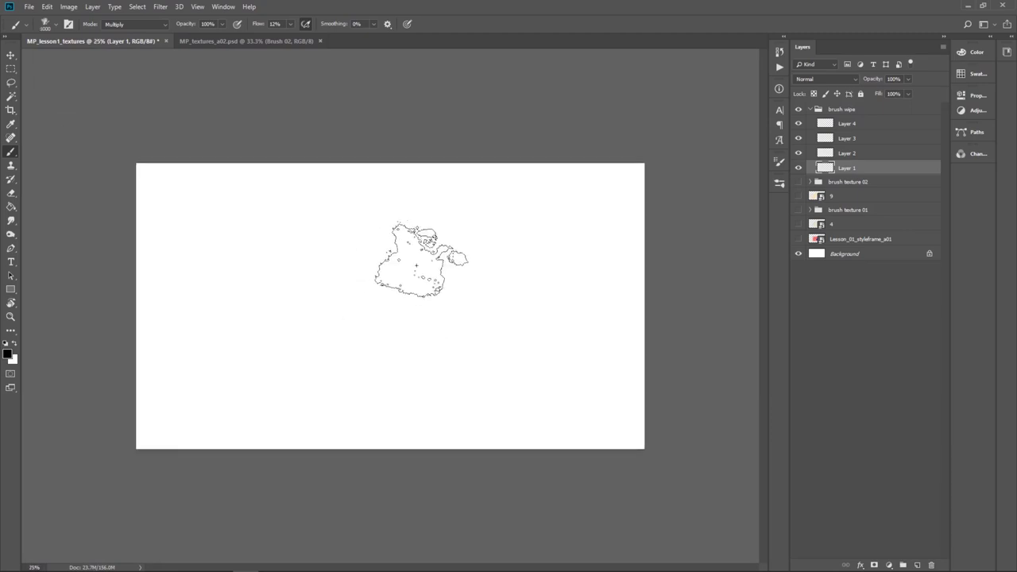
pyautogui.moveTo(341, 345)
pyautogui.mouseDown()
pyautogui.moveTo(459, 282)
pyautogui.moveTo(386, 378)
pyautogui.moveTo(493, 292)
pyautogui.moveTo(545, 272)
pyautogui.mouseUp()
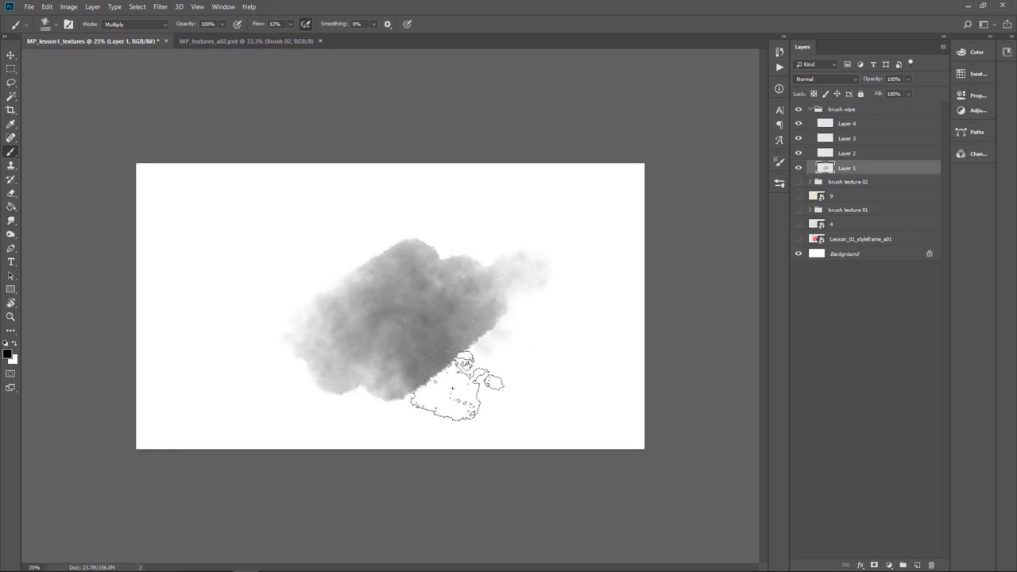
pyautogui.moveTo(465, 391); pyautogui.dragTo(557, 295)
pyautogui.hotkey('ctrl', 'z')
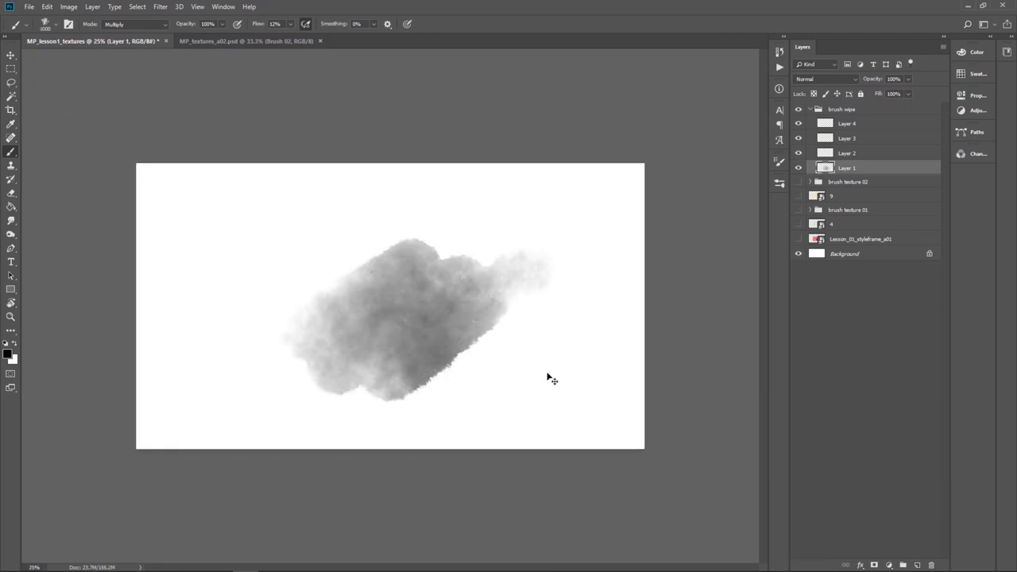
pyautogui.hotkey('ctrl', 'z')
# Paint overlapping horizontal grey watercolor bands across the canvas on Layer 1 of the brush wipe group
pyautogui.moveTo(196, 244)
pyautogui.mouseDown()
pyautogui.moveTo(619, 244)
pyautogui.moveTo(298, 263)
pyautogui.moveTo(149, 300)
pyautogui.moveTo(633, 283)
pyautogui.moveTo(636, 302)
pyautogui.moveTo(170, 347)
pyautogui.mouseUp()
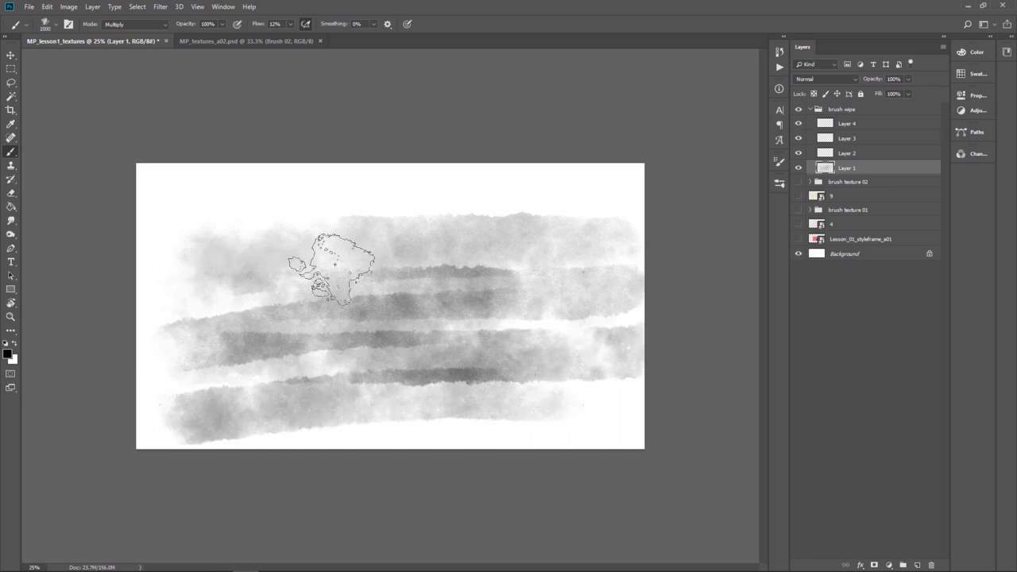
pyautogui.moveTo(341, 268)
pyautogui.mouseDown()
pyautogui.moveTo(604, 218)
pyautogui.moveTo(501, 211)
pyautogui.moveTo(253, 234)
pyautogui.moveTo(196, 255)
pyautogui.moveTo(206, 275)
pyautogui.moveTo(617, 276)
pyautogui.moveTo(612, 314)
pyautogui.moveTo(519, 349)
pyautogui.moveTo(659, 305)
pyautogui.moveTo(341, 272)
pyautogui.mouseUp()
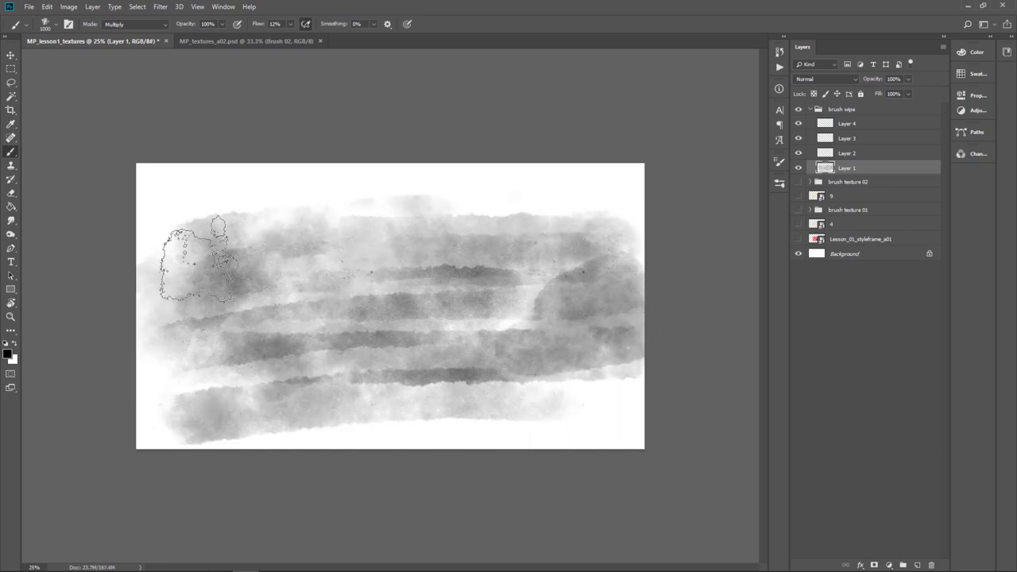
pyautogui.moveTo(530, 304)
pyautogui.mouseDown()
pyautogui.moveTo(549, 381)
pyautogui.moveTo(594, 404)
pyautogui.moveTo(490, 409)
pyautogui.mouseUp()
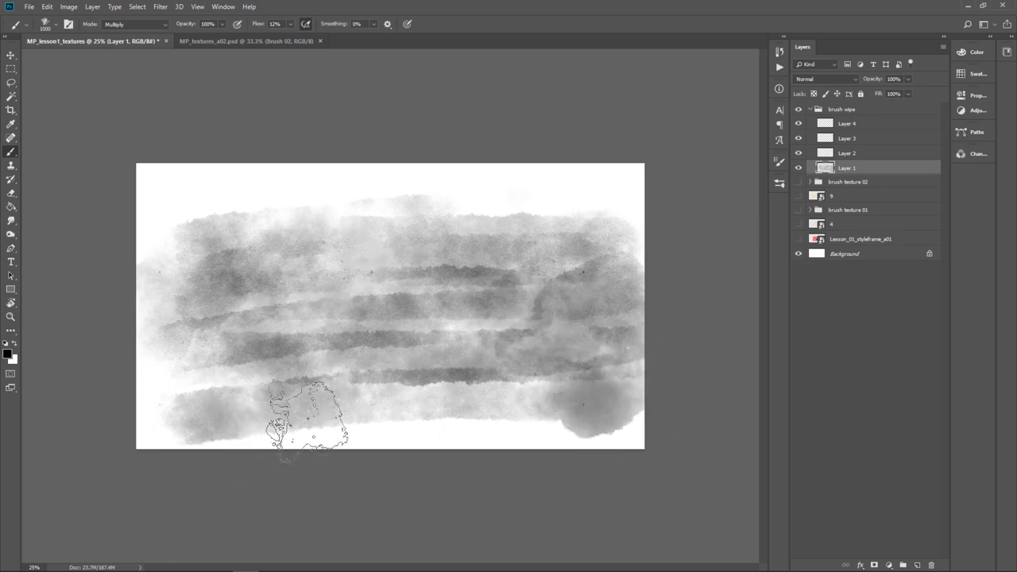
# Hide Layer 1 and paint a second variation of the grey watercolor bands on Layer 2 of the brush wipe group
pyautogui.moveTo(799, 168); pyautogui.dragTo(799, 153)
pyautogui.click(824, 157)
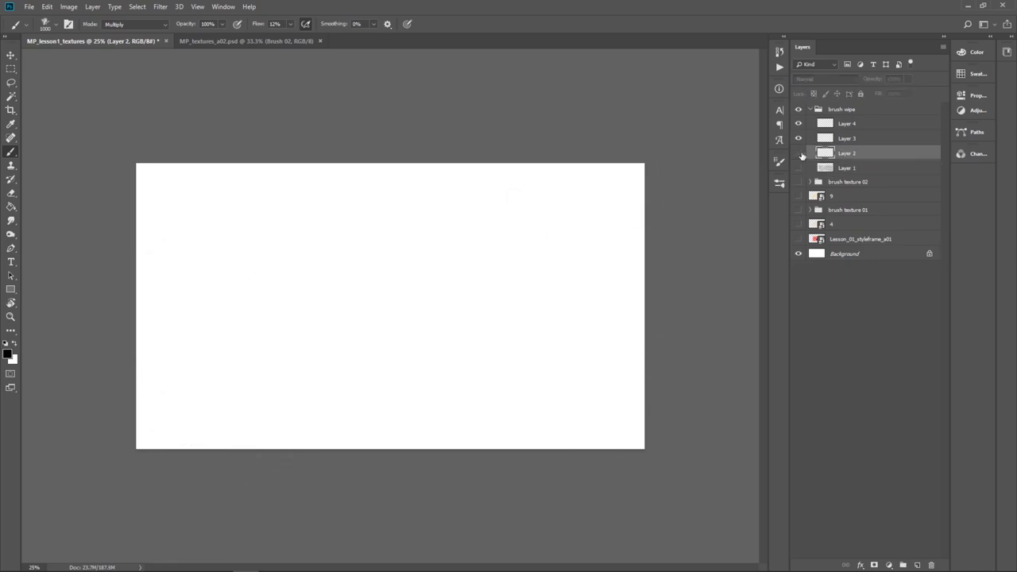
pyautogui.click(800, 153)
pyautogui.moveTo(595, 227)
pyautogui.mouseDown()
pyautogui.moveTo(194, 399)
pyautogui.moveTo(240, 415)
pyautogui.moveTo(481, 398)
pyautogui.moveTo(595, 375)
pyautogui.mouseUp()
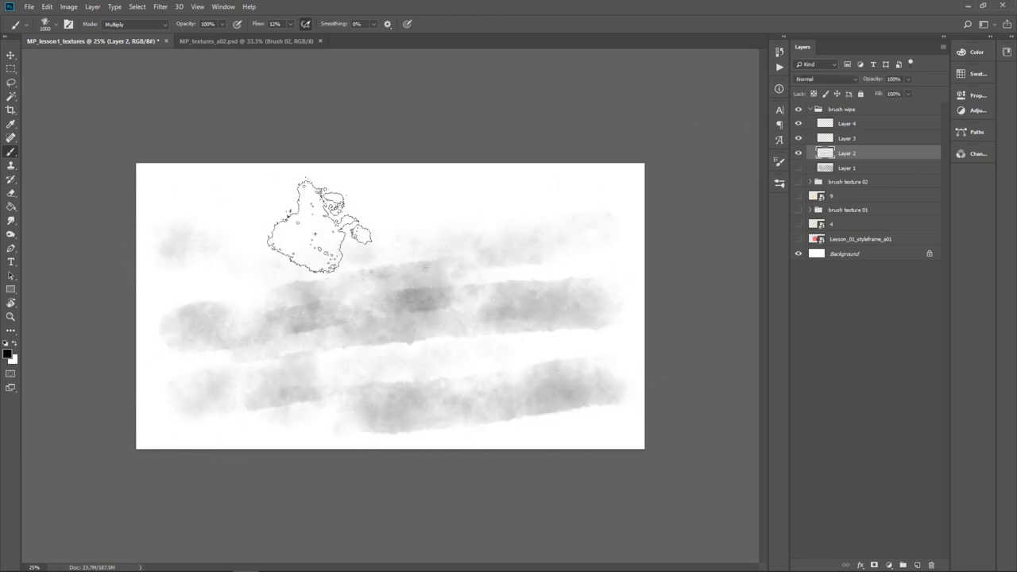
pyautogui.moveTo(315, 235)
pyautogui.mouseDown()
pyautogui.moveTo(607, 205)
pyautogui.moveTo(619, 225)
pyautogui.moveTo(550, 265)
pyautogui.moveTo(624, 263)
pyautogui.moveTo(542, 277)
pyautogui.moveTo(596, 283)
pyautogui.moveTo(481, 257)
pyautogui.moveTo(254, 267)
pyautogui.moveTo(191, 302)
pyautogui.moveTo(291, 286)
pyautogui.moveTo(267, 238)
pyautogui.moveTo(271, 292)
pyautogui.moveTo(233, 375)
pyautogui.moveTo(284, 400)
pyautogui.moveTo(423, 365)
pyautogui.moveTo(295, 406)
pyautogui.moveTo(227, 414)
pyautogui.moveTo(185, 309)
pyautogui.moveTo(341, 243)
pyautogui.moveTo(426, 245)
pyautogui.moveTo(361, 375)
pyautogui.moveTo(278, 420)
pyautogui.moveTo(446, 376)
pyautogui.moveTo(572, 365)
pyautogui.moveTo(513, 381)
pyautogui.moveTo(300, 376)
pyautogui.mouseUp()
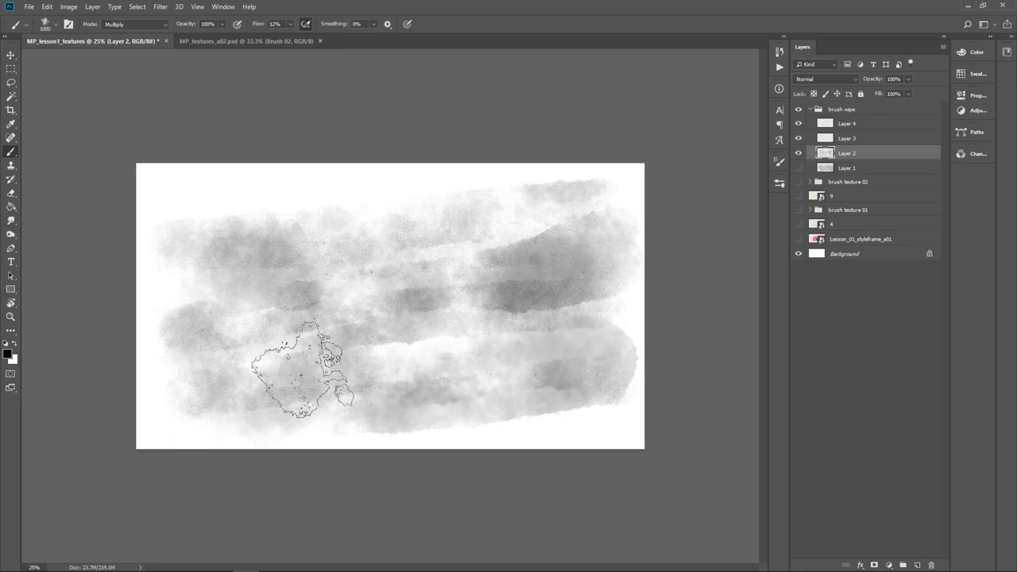
# Compare Layer 1 and Layer 2 by toggling their visibility, then add more watercolor strokes to Layer 2
pyautogui.click(799, 152)
pyautogui.click(799, 167)
pyautogui.click(799, 167)
pyautogui.click(799, 152)
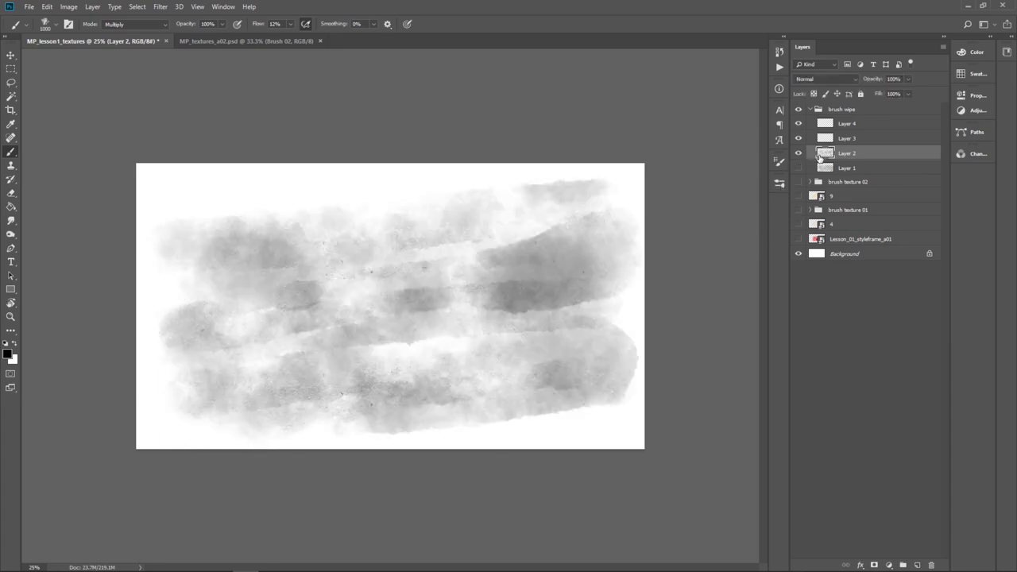
pyautogui.moveTo(579, 227)
pyautogui.mouseDown()
pyautogui.moveTo(249, 295)
pyautogui.moveTo(480, 286)
pyautogui.moveTo(595, 318)
pyautogui.moveTo(533, 374)
pyautogui.moveTo(569, 209)
pyautogui.moveTo(207, 242)
pyautogui.moveTo(295, 220)
pyautogui.moveTo(525, 329)
pyautogui.mouseUp()
# Hide Layer 2 and paint further watercolor band variations on Layer 3 and Layer 4, one visible at a time
pyautogui.click(798, 152)
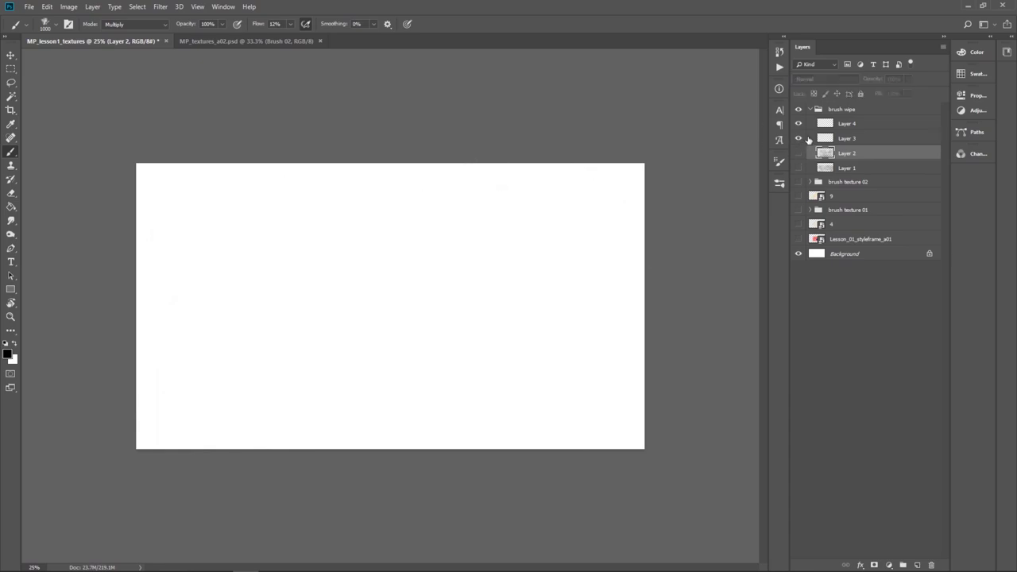
pyautogui.click(809, 140)
pyautogui.moveTo(222, 239)
pyautogui.mouseDown()
pyautogui.moveTo(585, 227)
pyautogui.moveTo(556, 261)
pyautogui.moveTo(600, 306)
pyautogui.moveTo(588, 386)
pyautogui.mouseUp()
pyautogui.click(799, 140)
pyautogui.click(847, 123)
pyautogui.moveTo(230, 231)
pyautogui.mouseDown()
pyautogui.moveTo(379, 255)
pyautogui.moveTo(395, 311)
pyautogui.mouseUp()
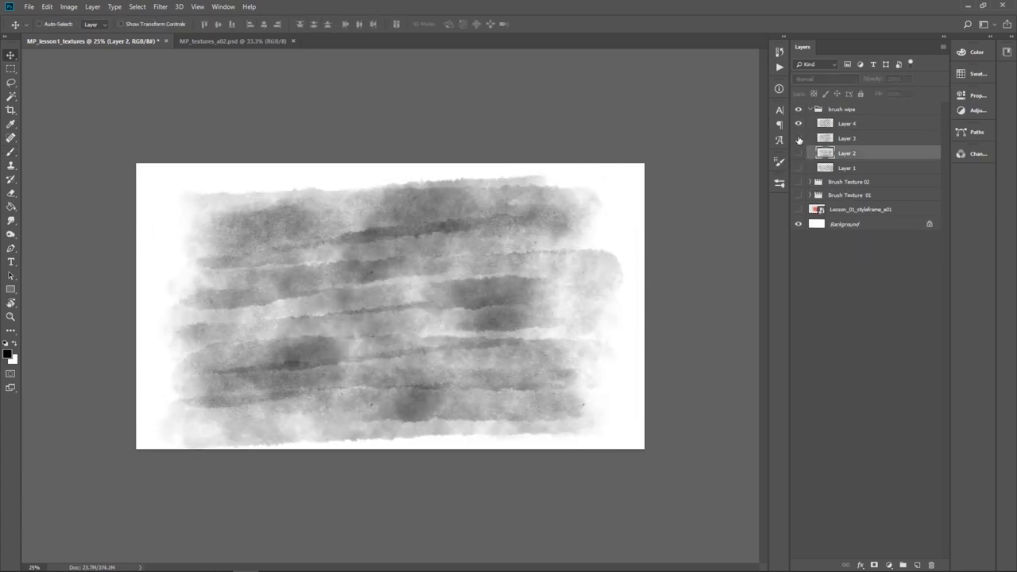
# Check the painted groups by toggling their visibility, leaving brush wipe and Brush Texture 02 hidden and Brush Texture 01 shown
pyautogui.click(799, 139)
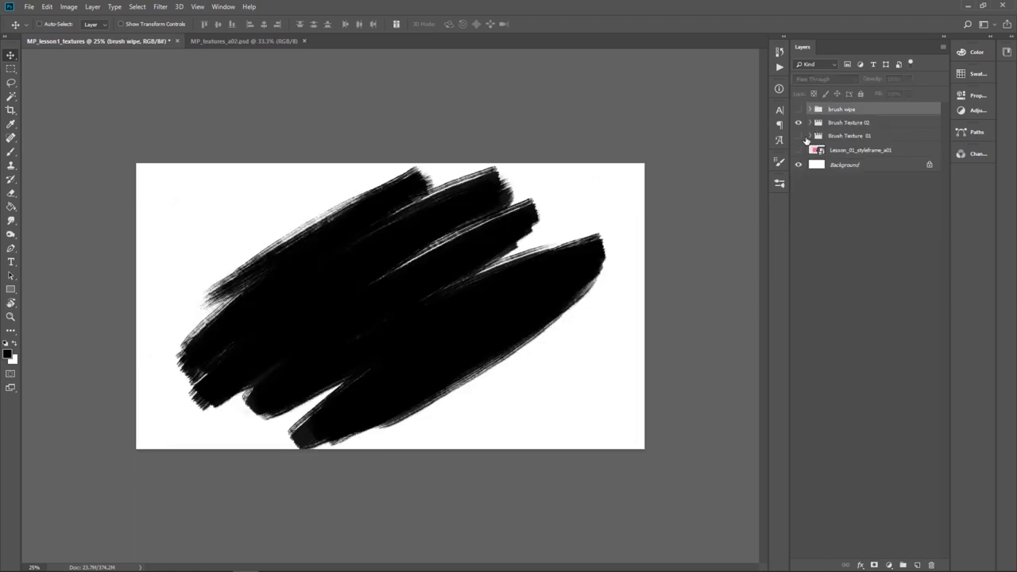
pyautogui.click(799, 124)
pyautogui.click(799, 136)
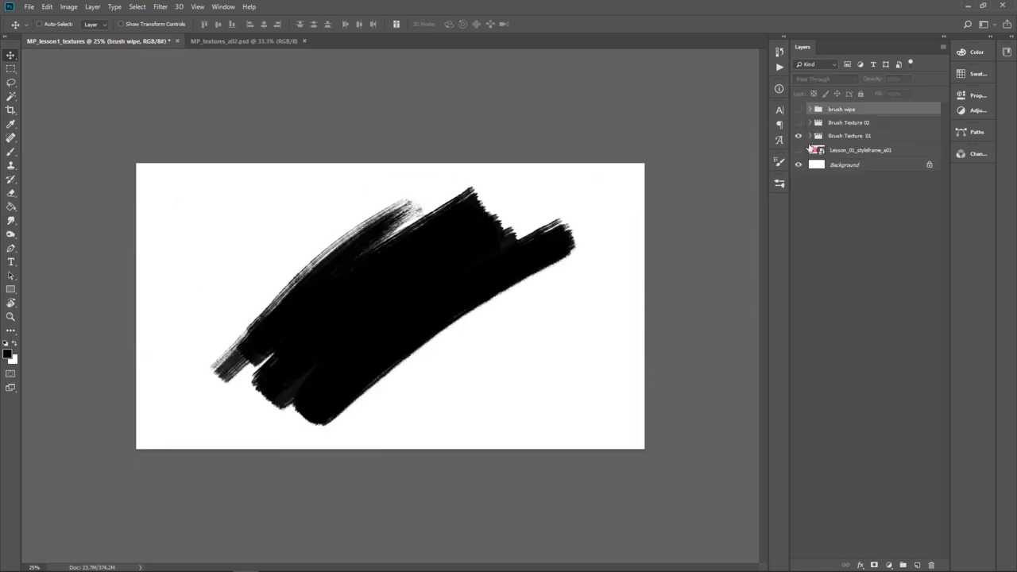
# Delete the Lesson_01_styleframe_a01 layer and the white Background layer
pyautogui.click(812, 152)
pyautogui.press('Delete')
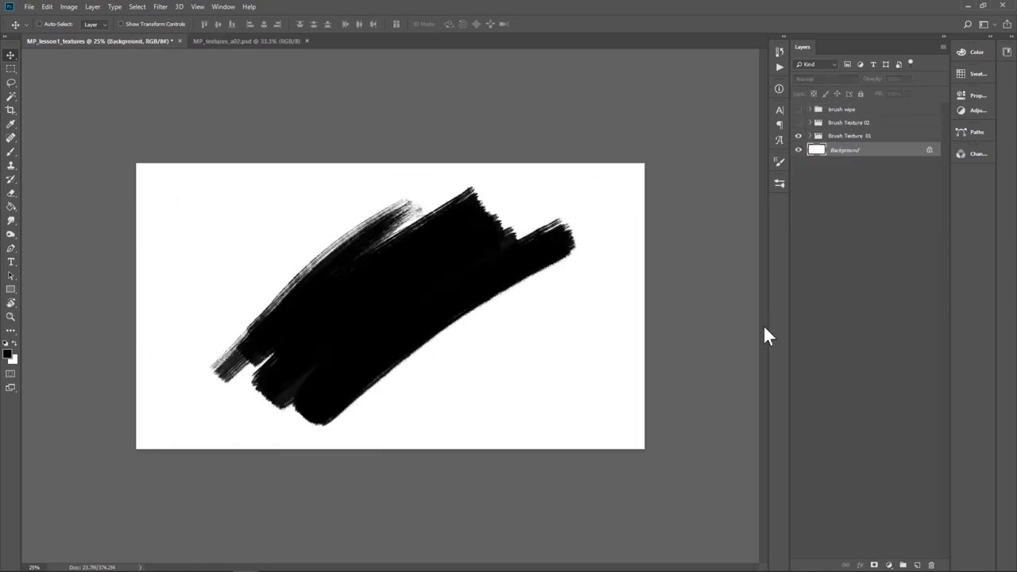
pyautogui.press('Delete')
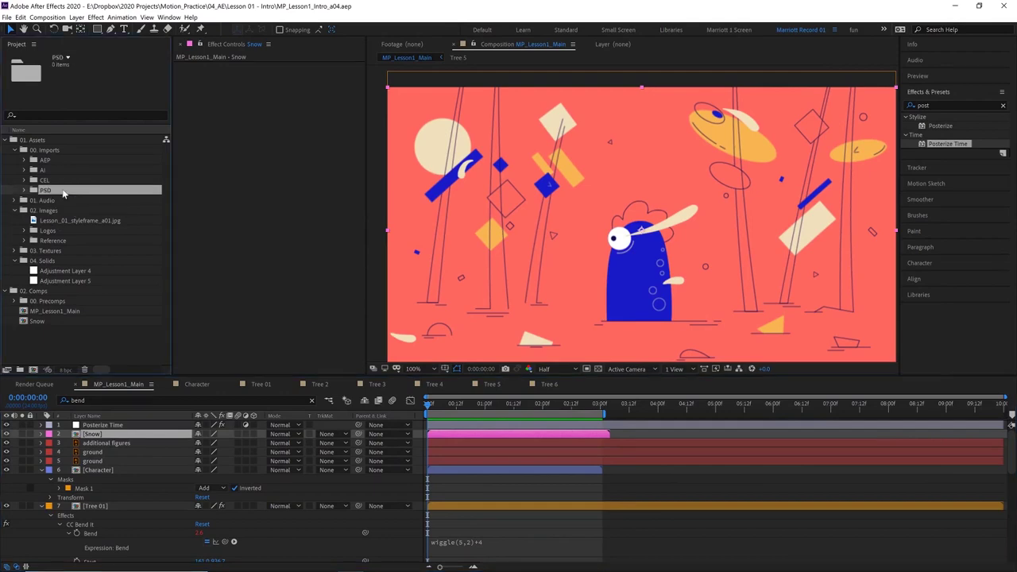
# In After Effects, save the project and import MP_lesson1_textures.psd as Composition - Retain Layer Sizes with editable layer styles
pyautogui.hotkey('ctrl', 's')
pyautogui.hotkey('ctrl', 'i')
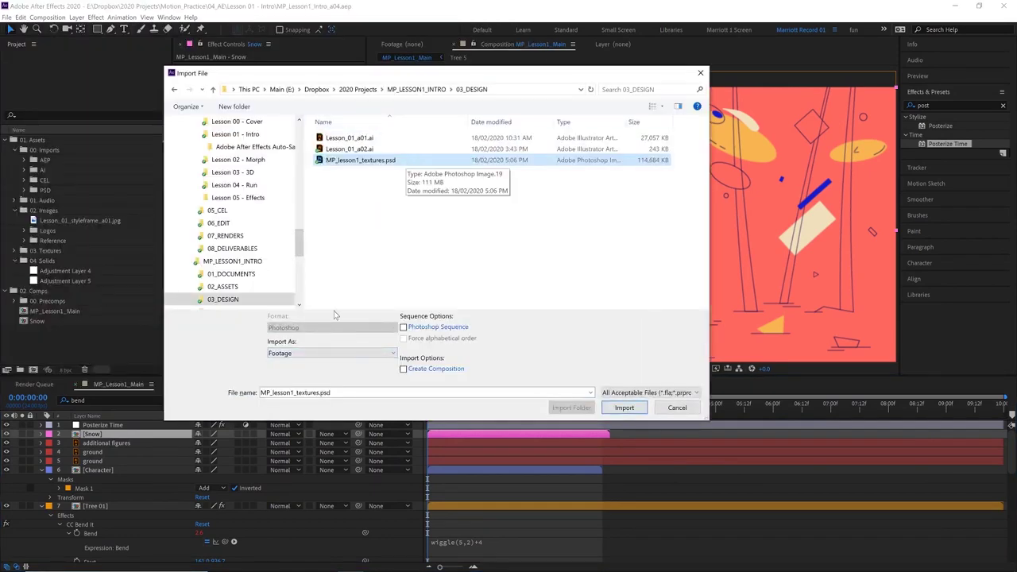
pyautogui.click(332, 353)
pyautogui.click(304, 372)
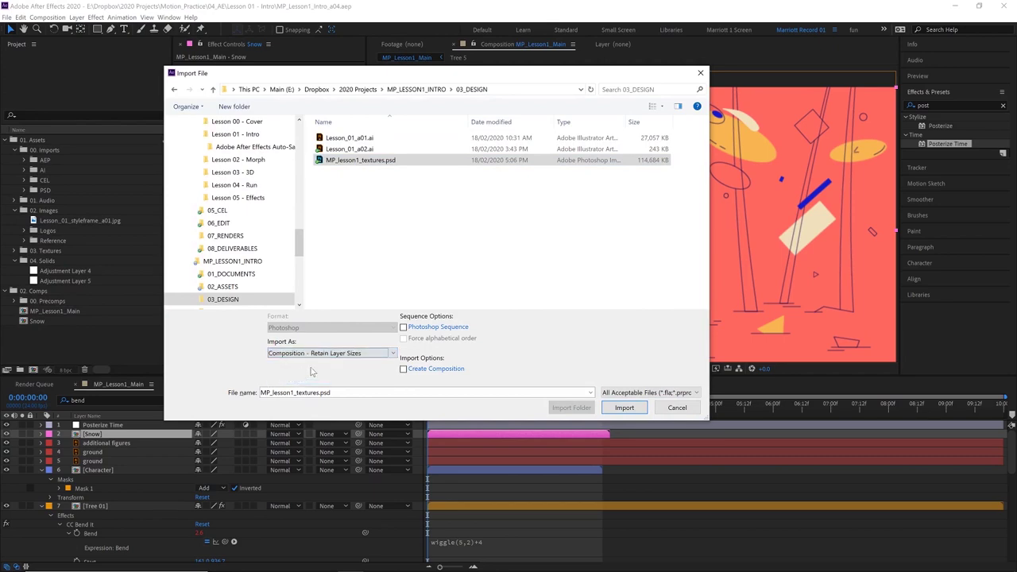
pyautogui.click(625, 408)
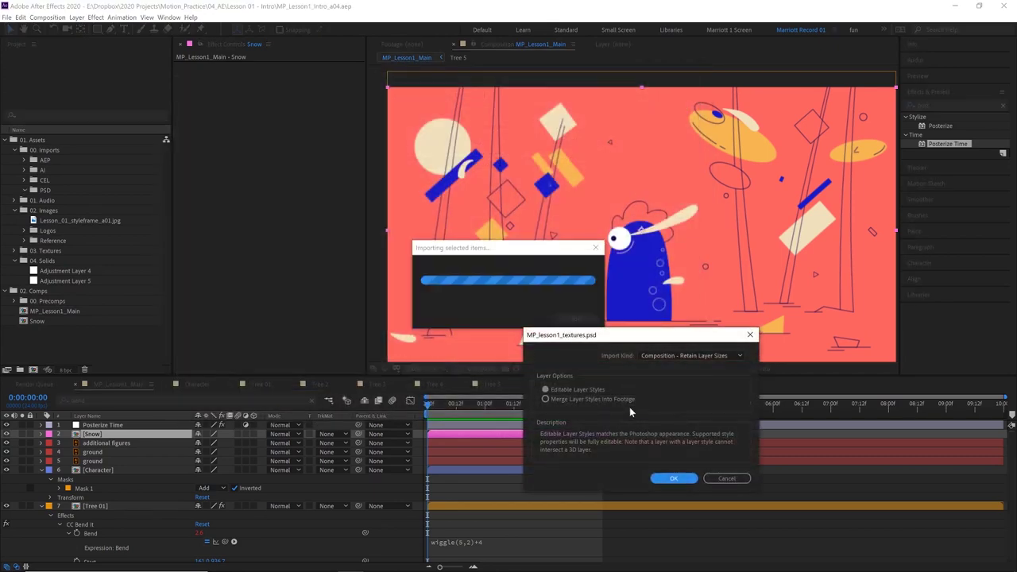
pyautogui.click(671, 477)
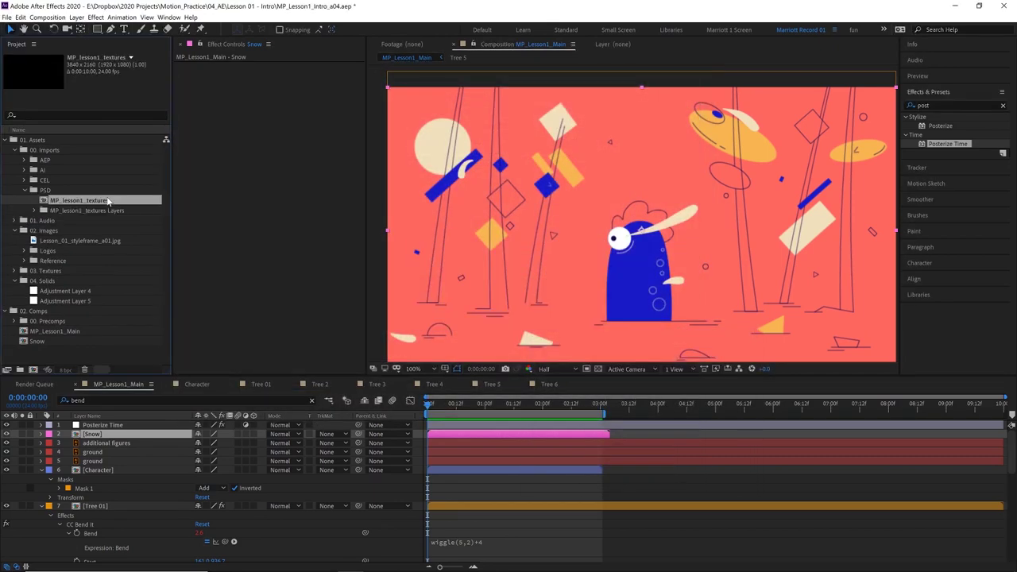
# Open the imported MP_lesson1_textures composition and scrub its timeline to 0:00:03:18
pyautogui.doubleClick(108, 201)
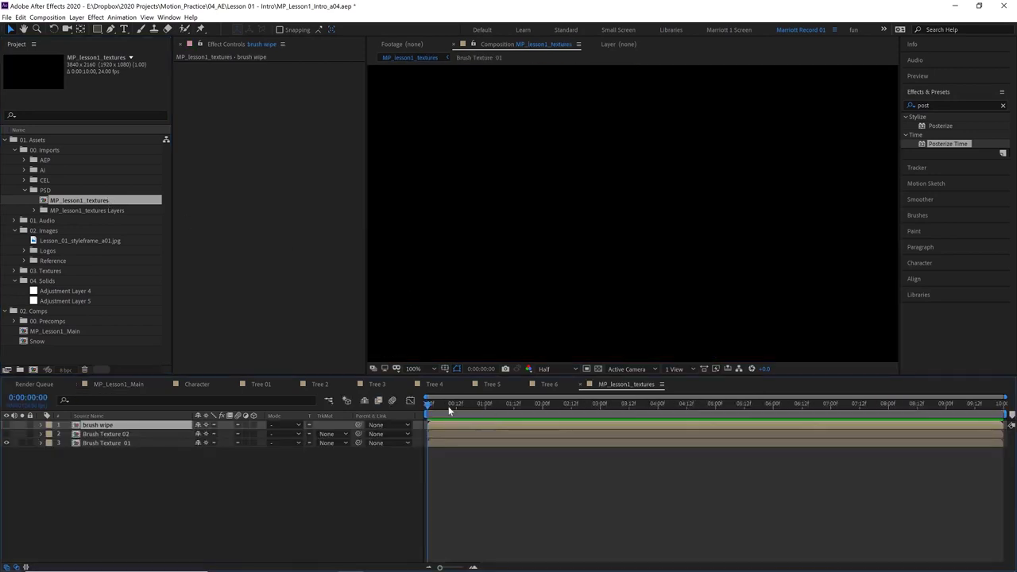
pyautogui.moveTo(448, 406); pyautogui.dragTo(644, 407)
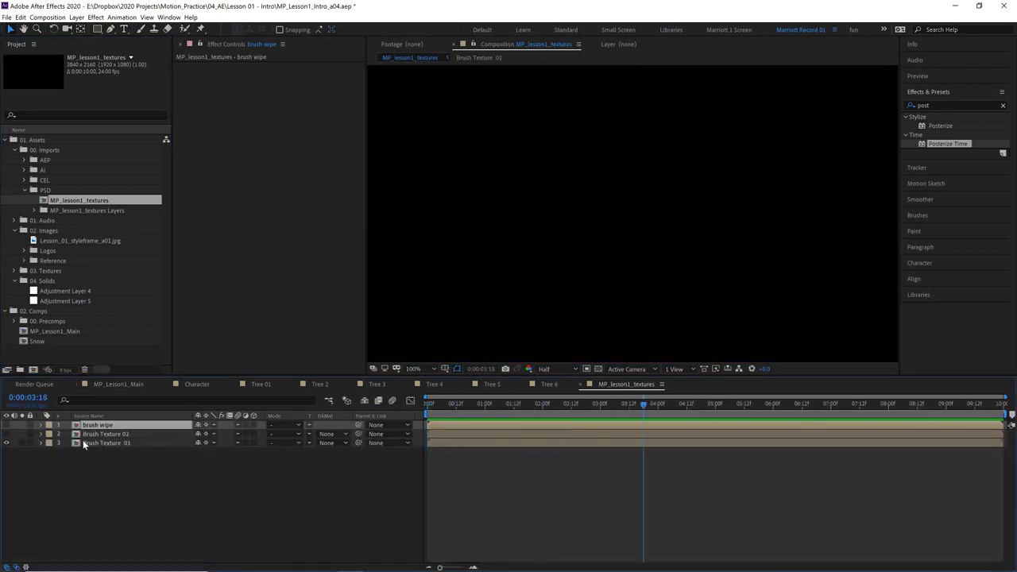
# Move the Brush Texture 02, Brush Texture 01 and brush wipe compositions from the MP_lesson1_textures Layers folder into the 03. Textures folder
pyautogui.click(35, 209)
pyautogui.scroll(-1, 22, 194)
pyautogui.click(93, 211)
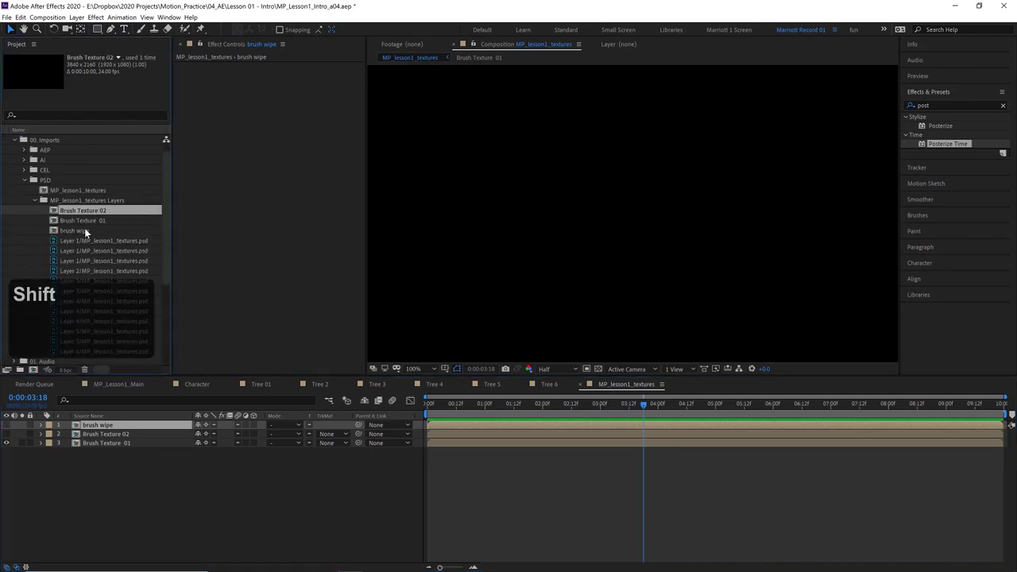
pyautogui.keyDown('shift'); pyautogui.click(84, 228); pyautogui.keyUp('shift')
pyautogui.scroll(-3, 79, 222)
pyautogui.scroll(3, 79, 222)
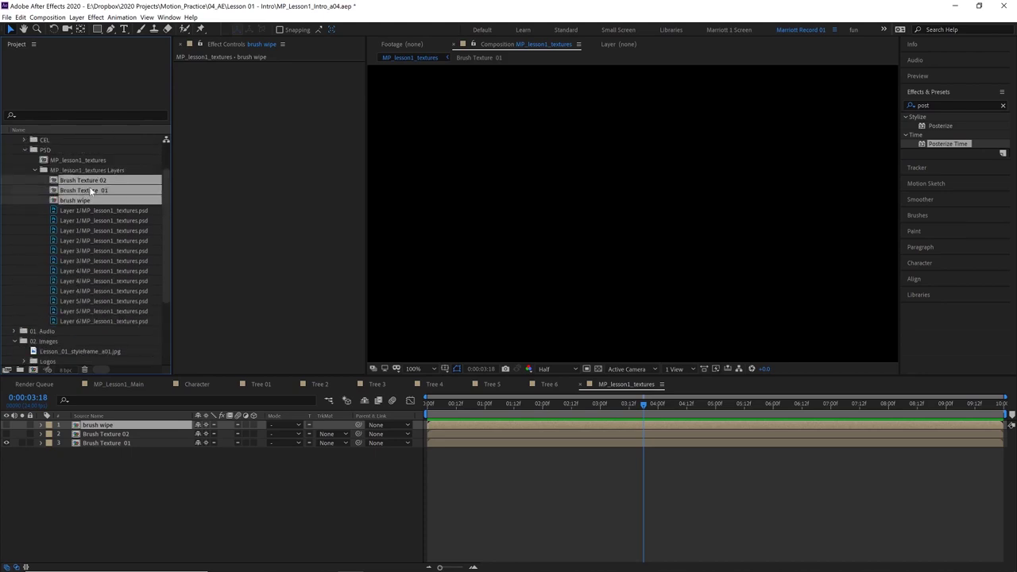
pyautogui.moveTo(91, 191)
pyautogui.mouseDown()
pyautogui.moveTo(100, 145)
pyautogui.moveTo(103, 169)
pyautogui.moveTo(55, 300)
pyautogui.moveTo(68, 352)
pyautogui.mouseUp()
pyautogui.keyDown('shift'); pyautogui.click(63, 230); pyautogui.keyUp('shift')
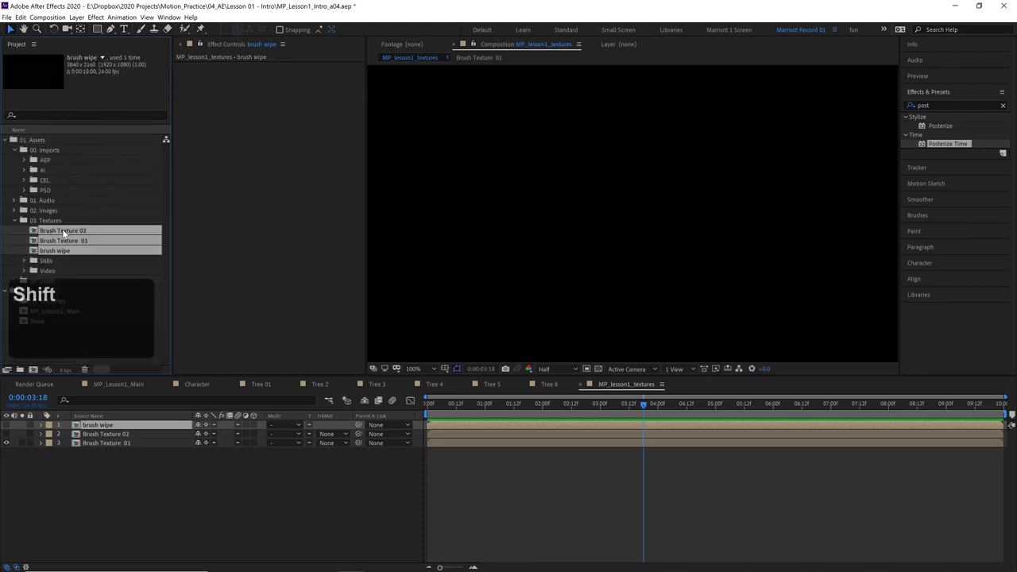
# Move the three brush compositions into the Video subfolder of 03. Textures and open the Brush Texture 01 composition
pyautogui.moveTo(63, 231); pyautogui.dragTo(63, 270)
pyautogui.moveTo(26, 241); pyautogui.dragTo(47, 240)
pyautogui.doubleClick(73, 261)
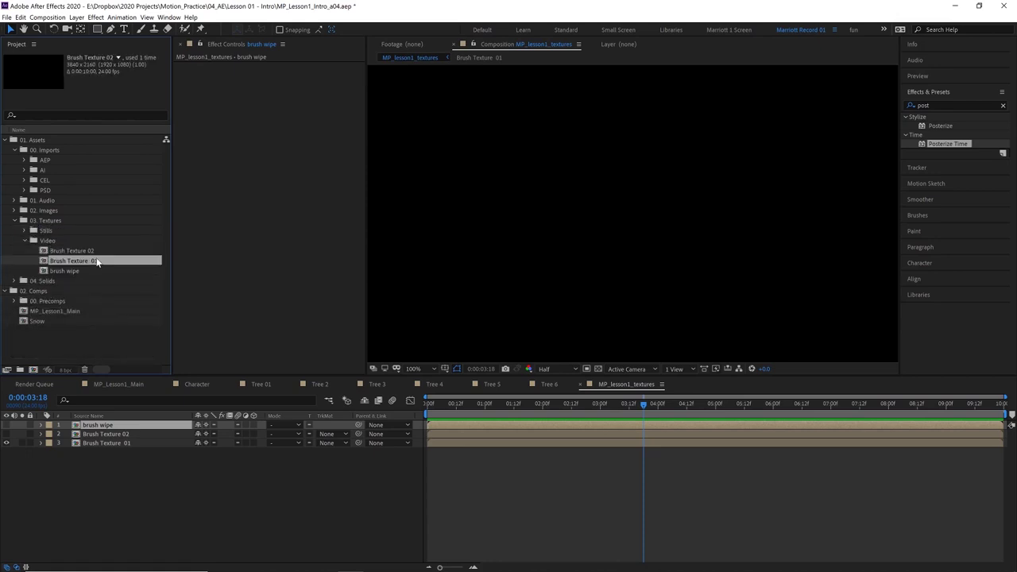
# Show the first frame of Brush Texture 01 over the transparency grid, with the whole frame in view at 50%
pyautogui.press('Home')
pyautogui.click(598, 369)
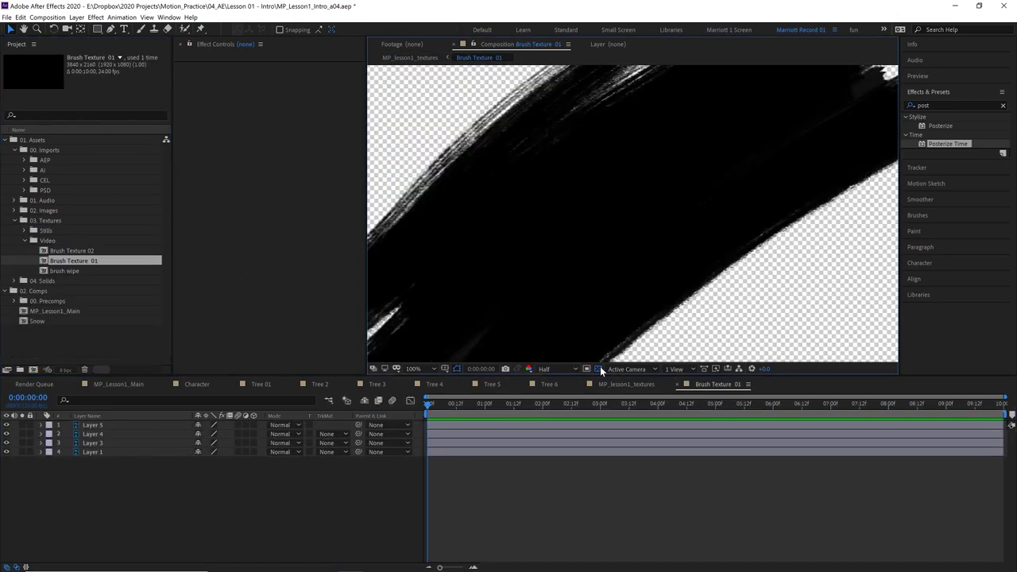
pyautogui.scroll(-2, 636, 216)
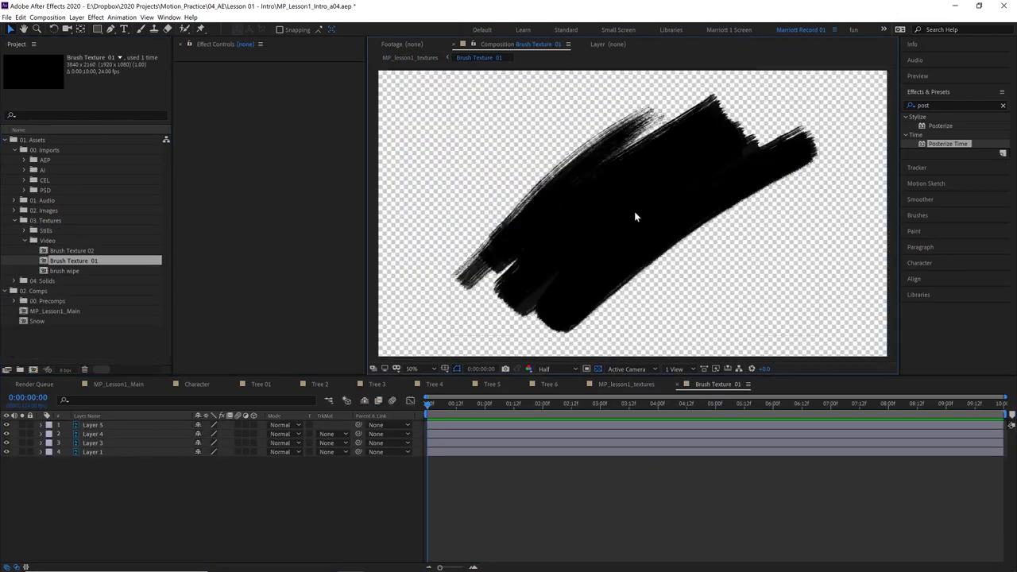
# Trim the out points of all four brush layers to frame 0:00:00:05
pyautogui.click(119, 452)
pyautogui.keyDown('shift'); pyautogui.click(100, 427); pyautogui.keyUp('shift')
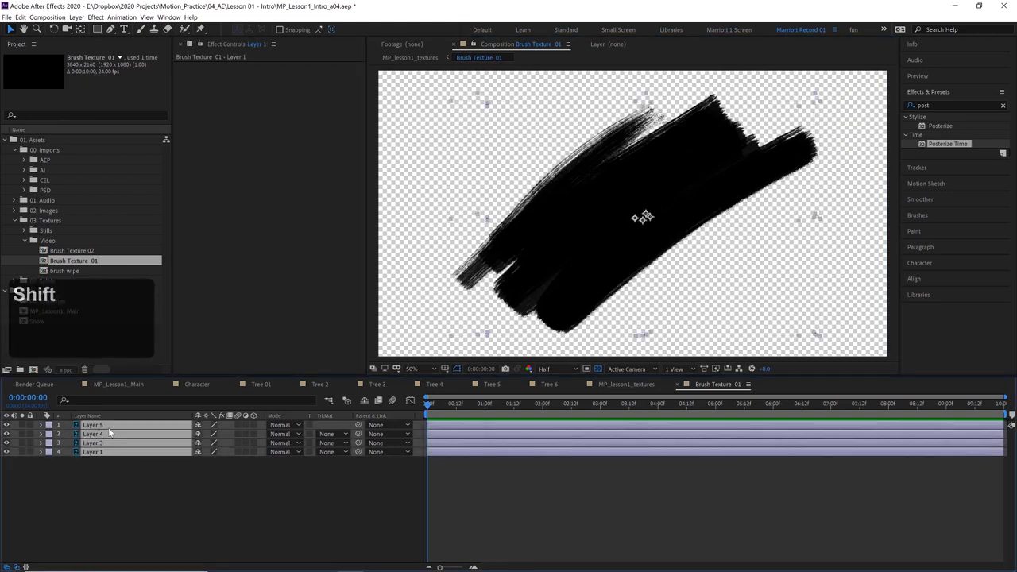
pyautogui.click(475, 567)
pyautogui.click(475, 568)
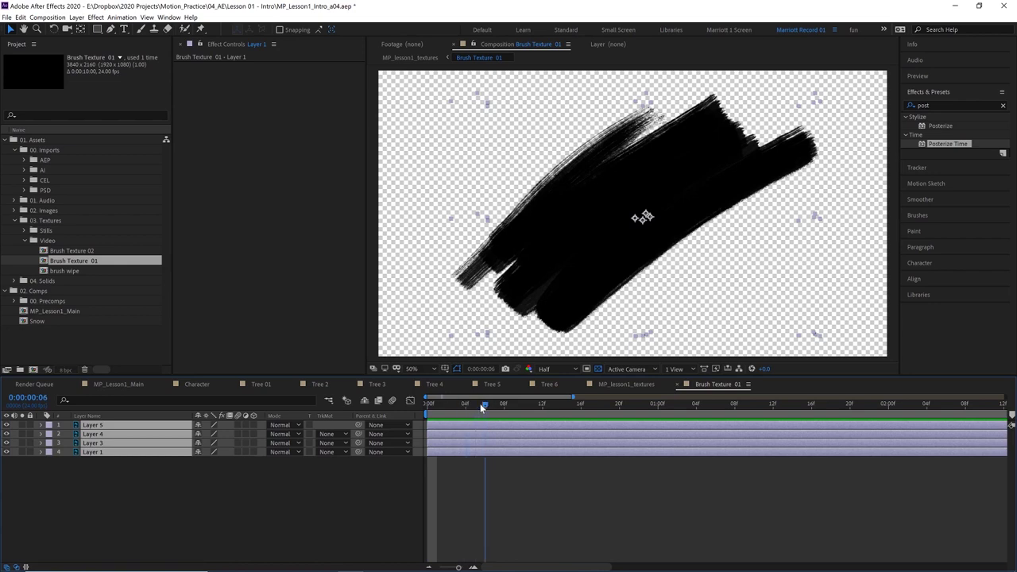
pyautogui.click(476, 405)
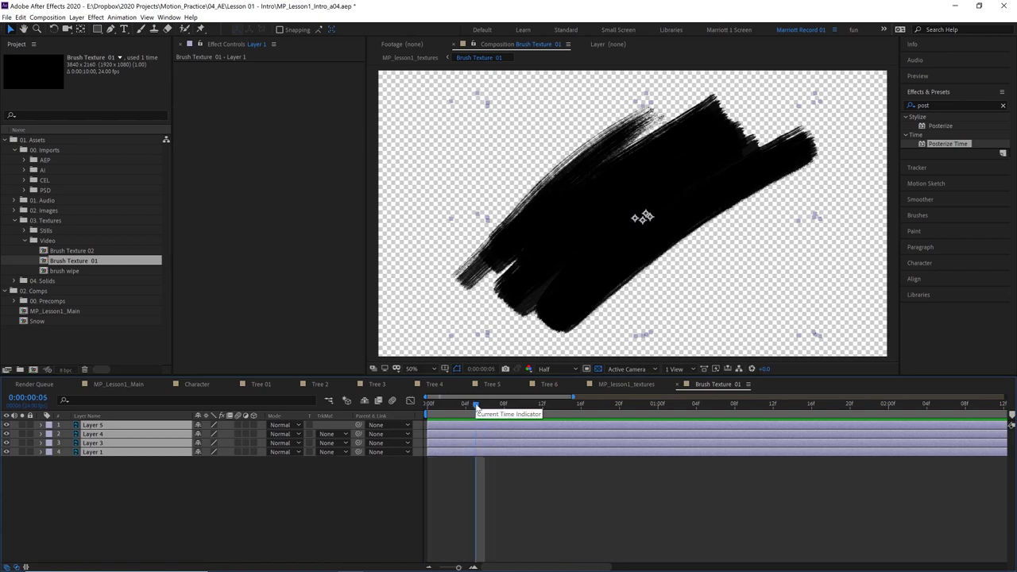
pyautogui.press('alt')
pyautogui.hotkey('alt', ']')
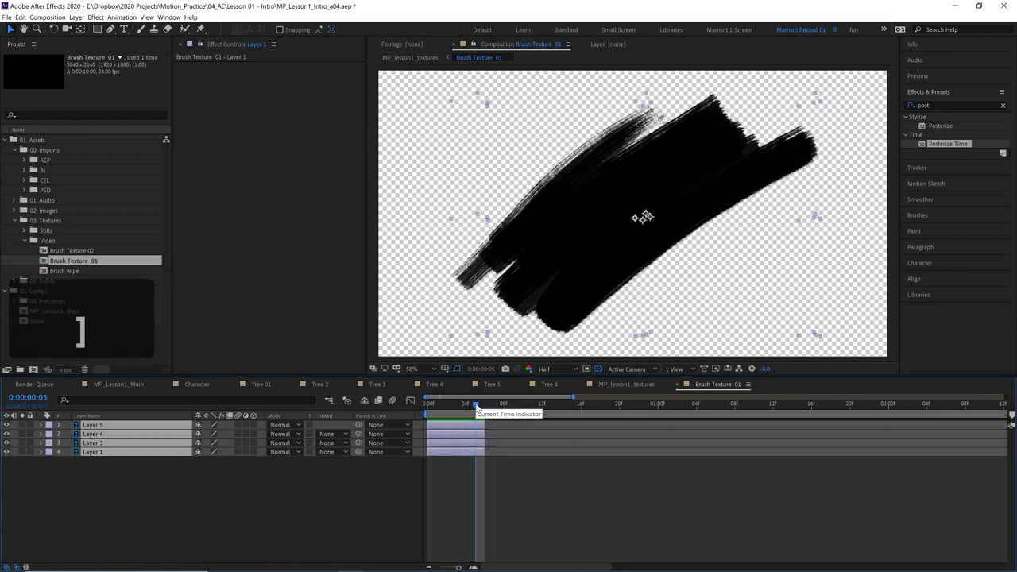
# Stagger Layer 3, Layer 4 and Layer 5 end to end after Layer 1, each starting where the previous one ends
pyautogui.click(445, 448)
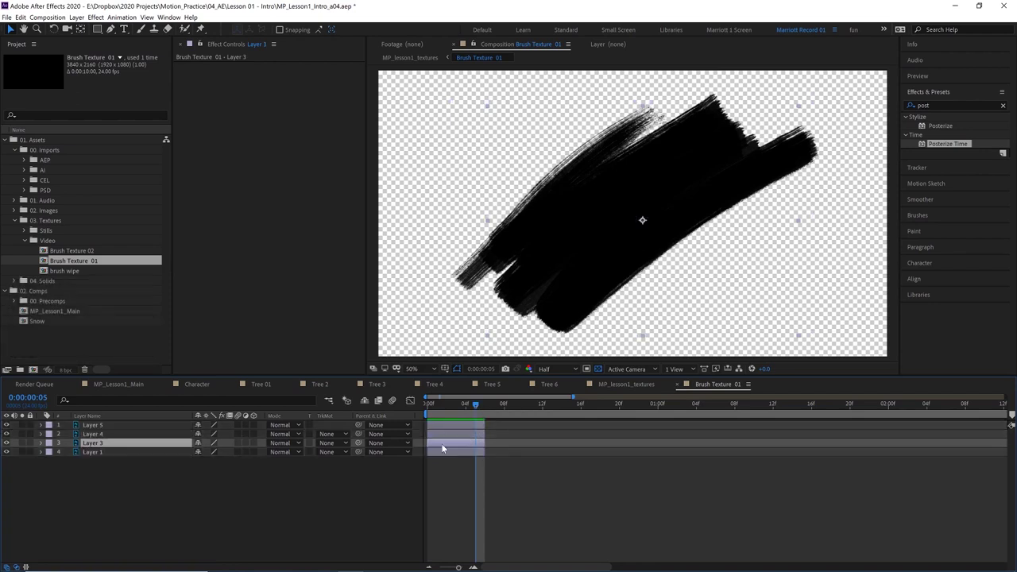
pyautogui.moveTo(445, 447); pyautogui.dragTo(565, 436)
pyautogui.click(461, 436)
pyautogui.moveTo(473, 425); pyautogui.dragTo(646, 424)
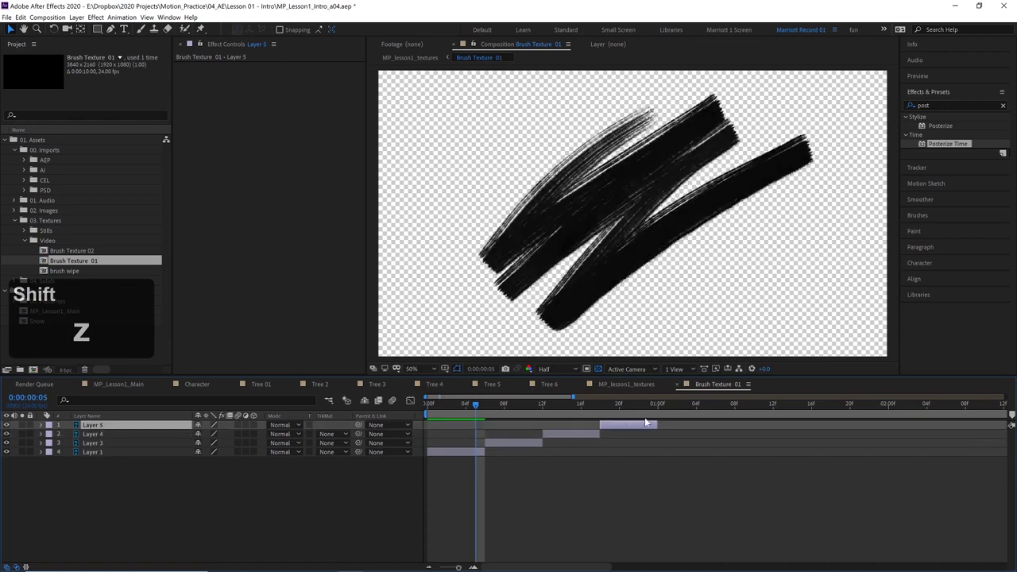
# End the work area at 0:00:00:23 and preview the four-layer brush sequence
pyautogui.press('space')
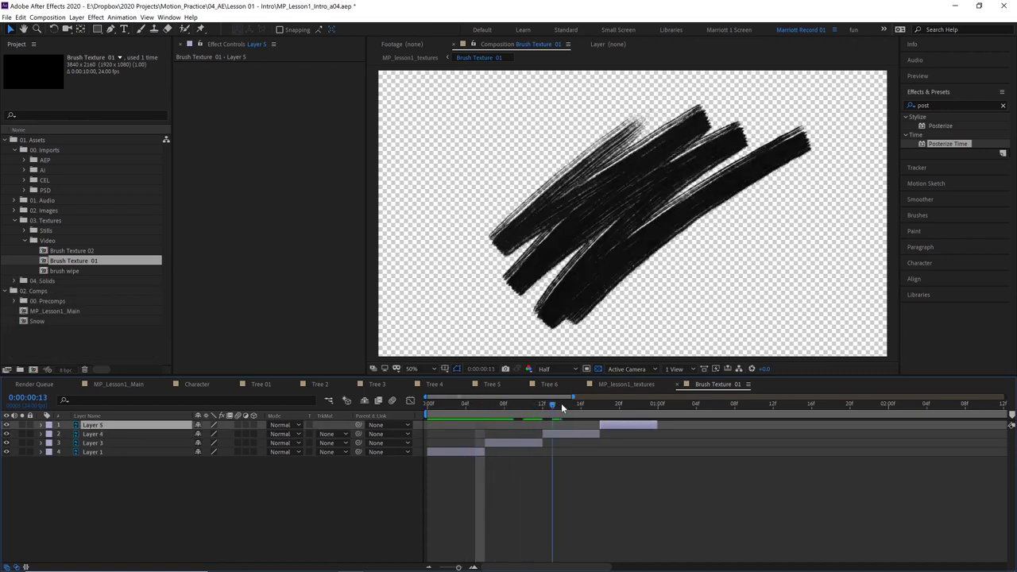
pyautogui.press('n')
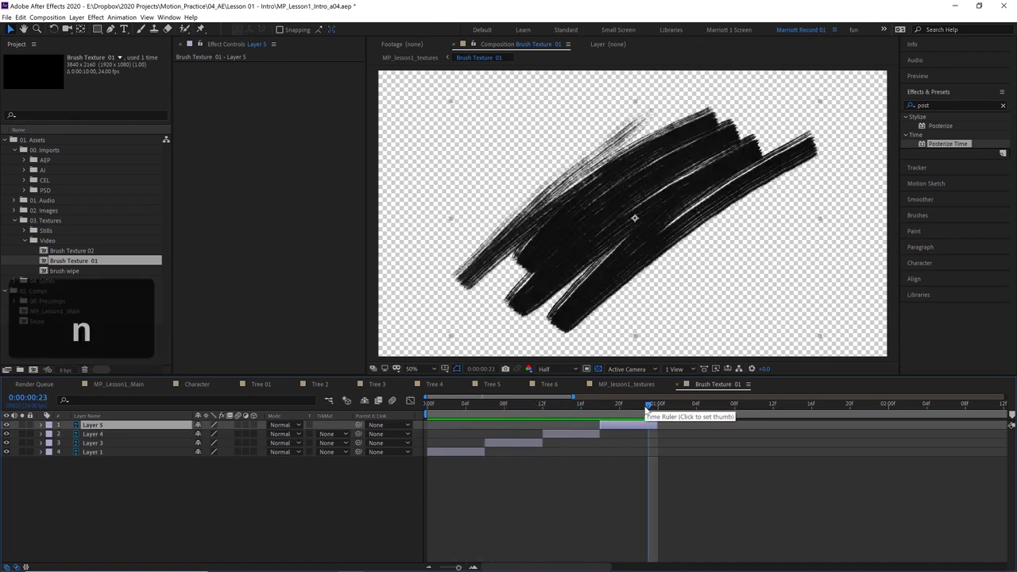
pyautogui.moveTo(626, 404); pyautogui.dragTo(456, 404)
pyautogui.press('space')
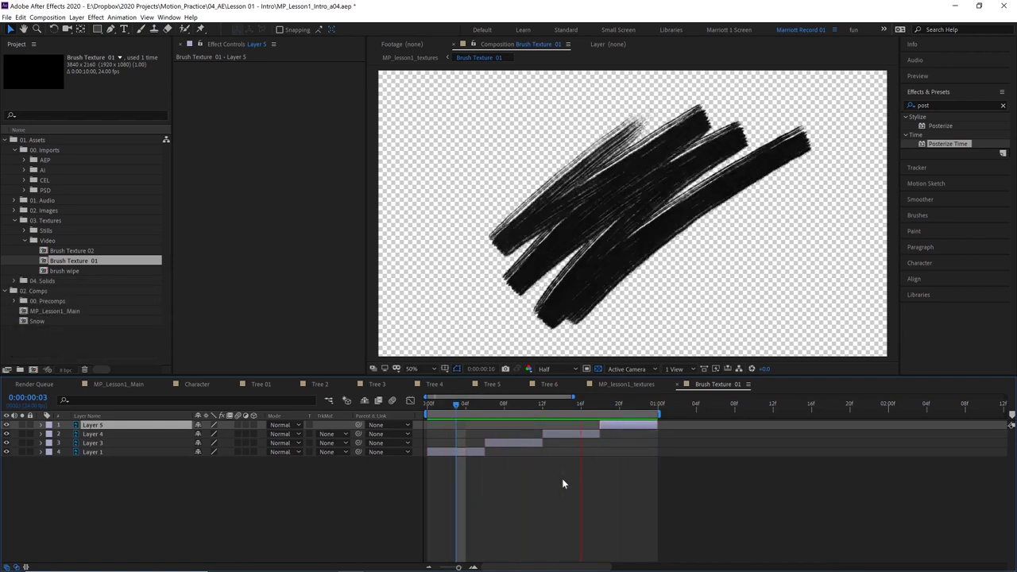
# Play back and scrub the one-second brush sequence to examine how the texture changes between layers across the full timeline
pyautogui.moveTo(470, 406)
pyautogui.mouseDown()
pyautogui.moveTo(461, 406)
pyautogui.moveTo(552, 402)
pyautogui.moveTo(428, 421)
pyautogui.moveTo(467, 424)
pyautogui.mouseUp()
pyautogui.press('space')
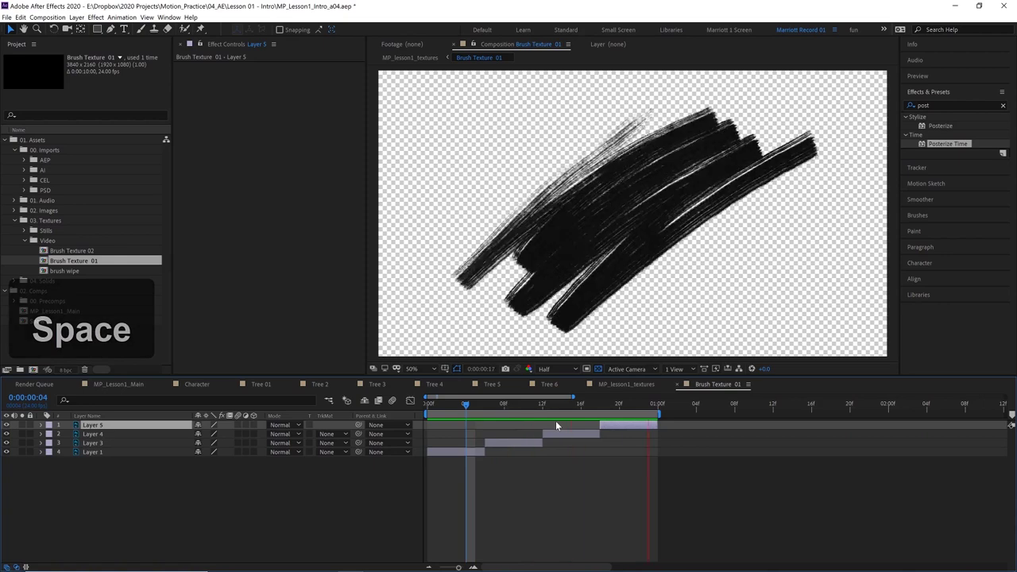
pyautogui.click(487, 406)
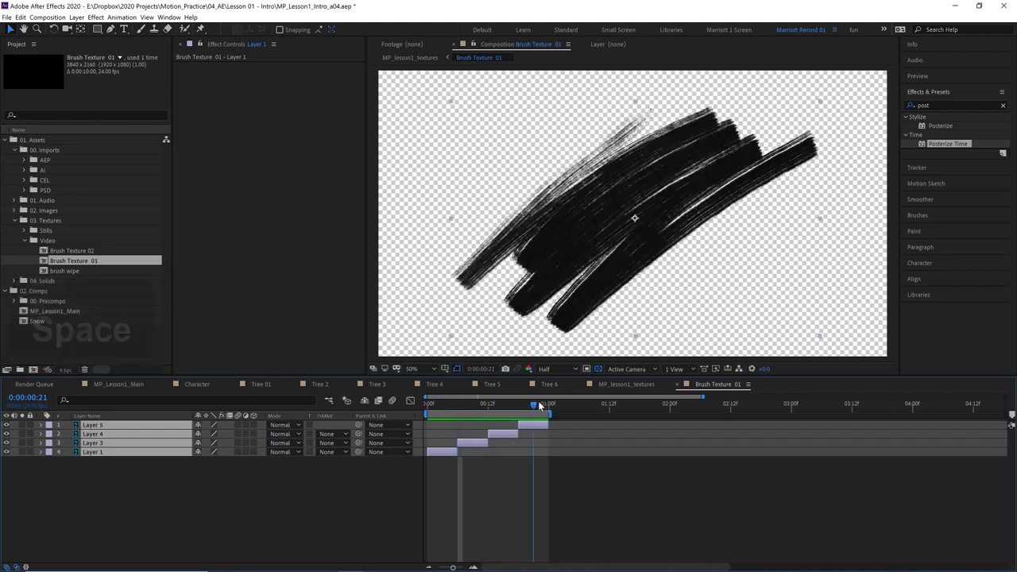
pyautogui.press('space')
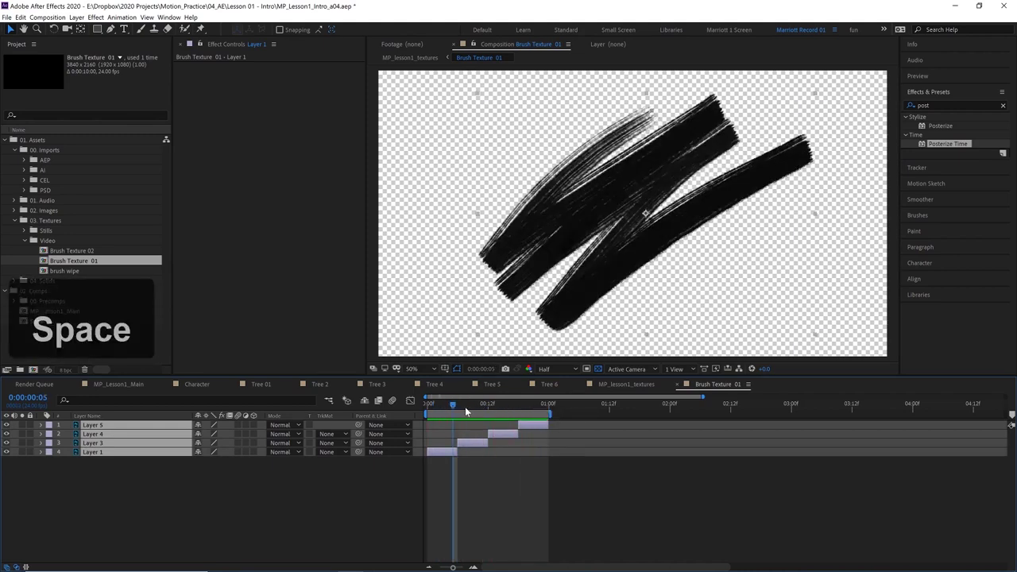
pyautogui.click(512, 406)
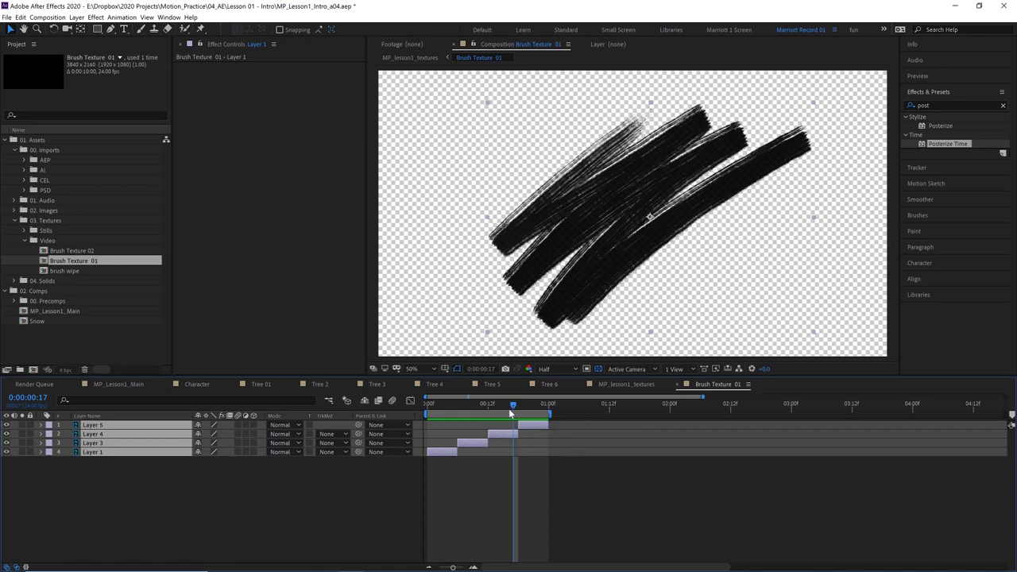
pyautogui.moveTo(514, 407); pyautogui.dragTo(508, 407)
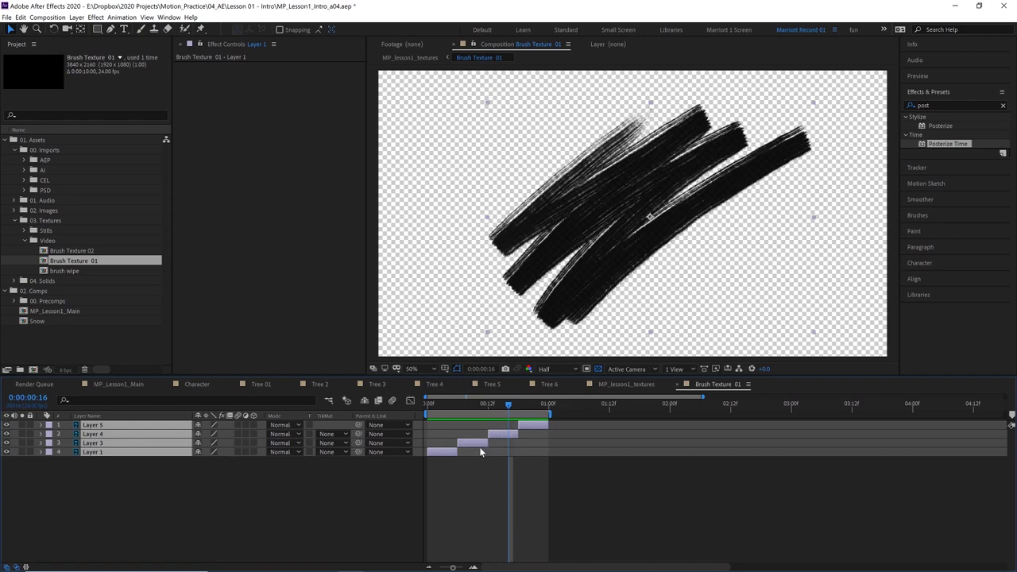
pyautogui.click(430, 567)
pyautogui.click(451, 405)
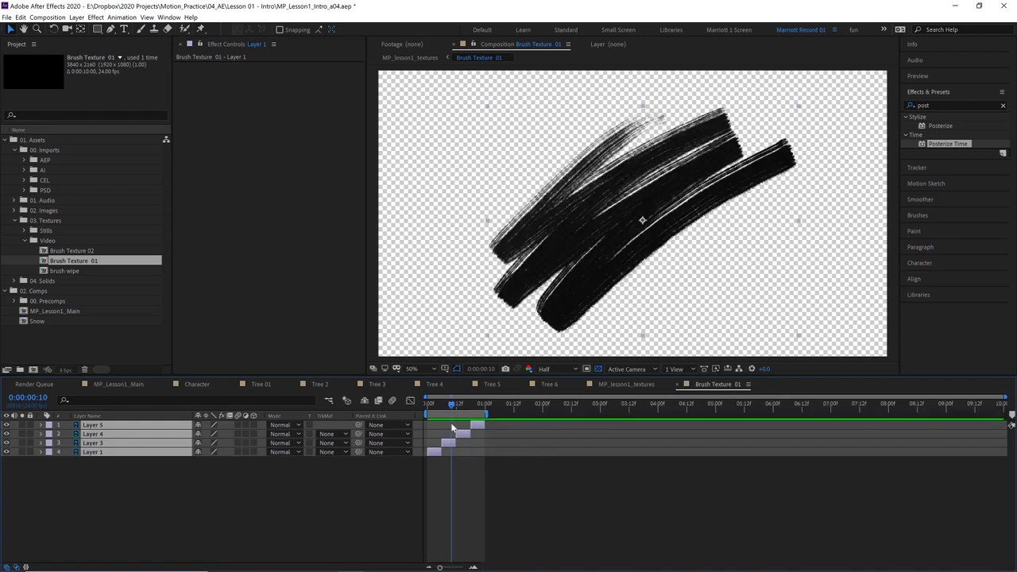
pyautogui.moveTo(452, 404); pyautogui.dragTo(473, 436)
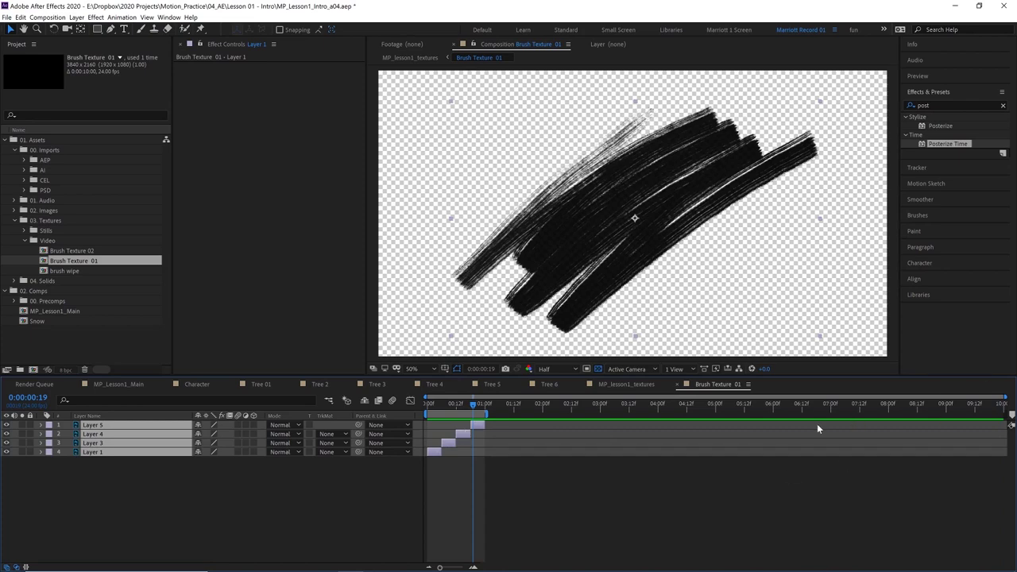
pyautogui.moveTo(438, 404); pyautogui.dragTo(468, 405)
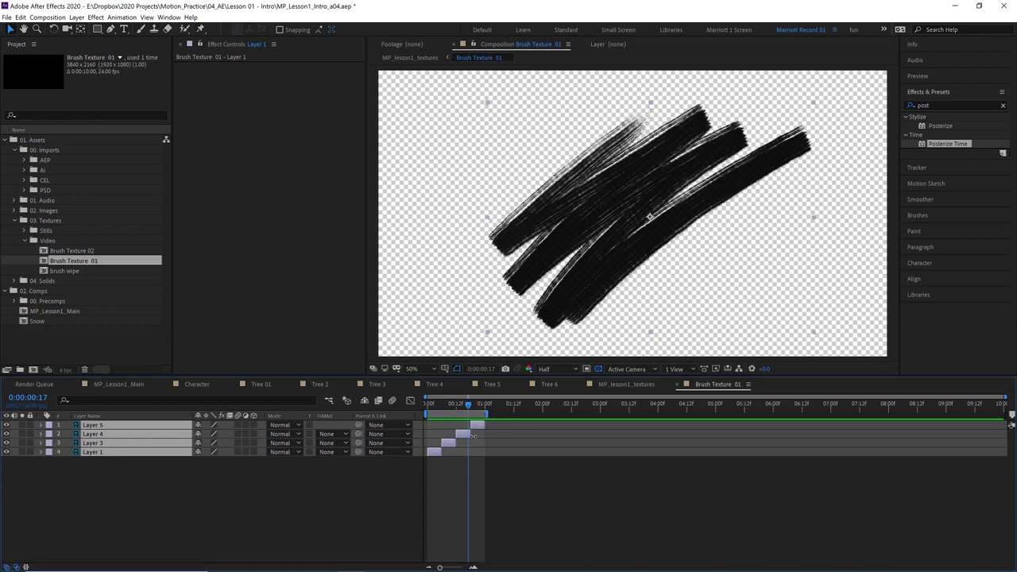
# Duplicate the four brush layers, stack the copies on top and shift them to start at 0:00:01:00
pyautogui.hotkey('ctrl', 'space')
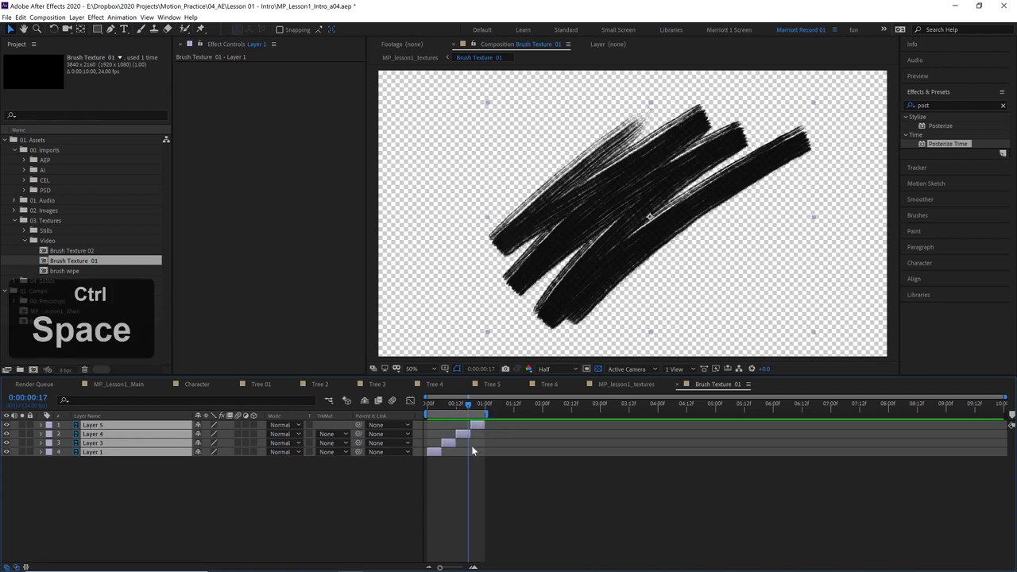
pyautogui.hotkey('ctrl', 'd')
pyautogui.hotkey('ctrl', ']')
pyautogui.hotkey('ctrl', ']')
pyautogui.hotkey('ctrl', ']')
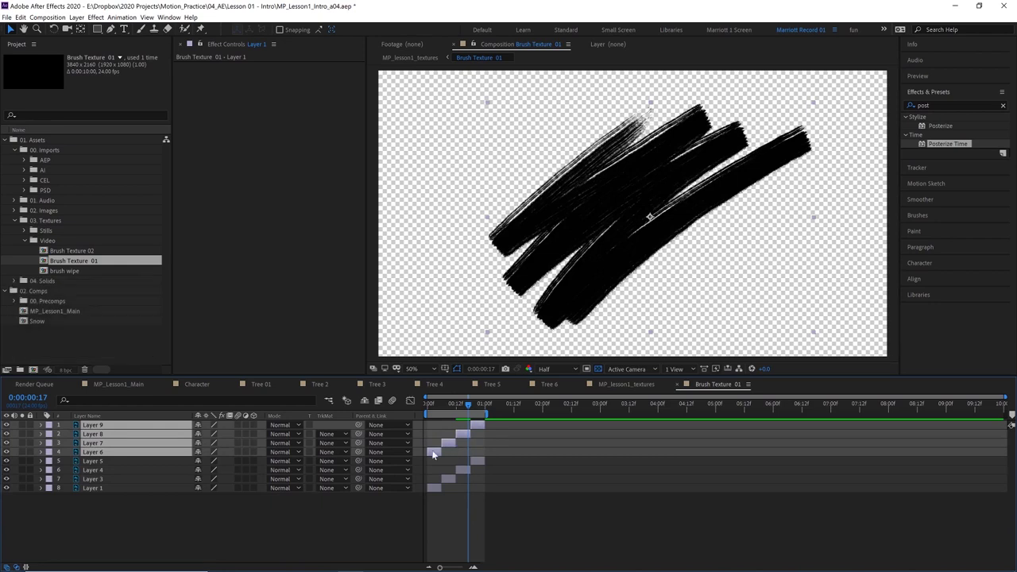
pyautogui.moveTo(433, 453); pyautogui.dragTo(500, 451)
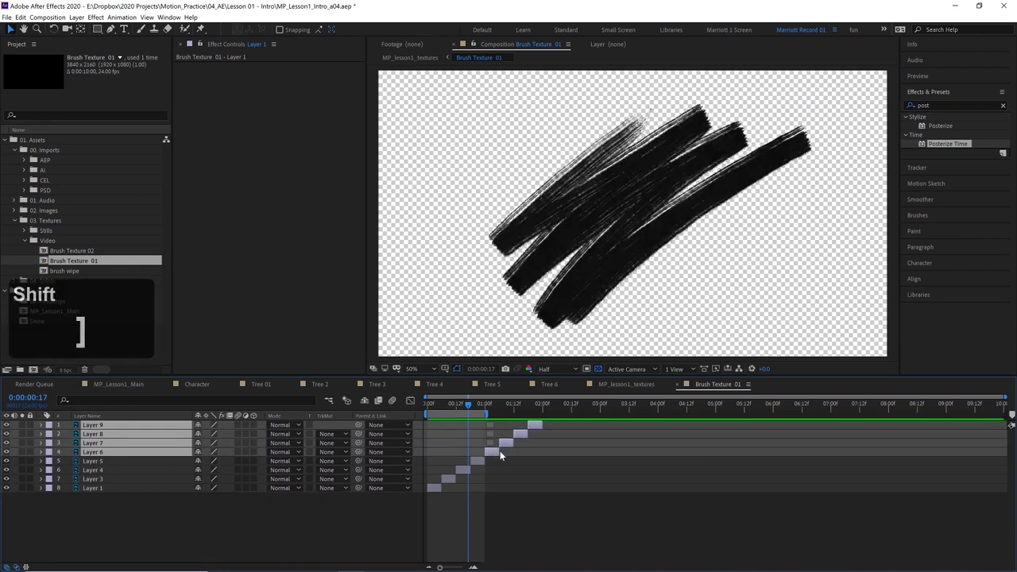
# Duplicate all eight staggered layers, bring the copies to the top and shift them to start at 0:00:02:00
pyautogui.press('shift')
pyautogui.keyDown('shift'); pyautogui.click(435, 488); pyautogui.keyUp('shift')
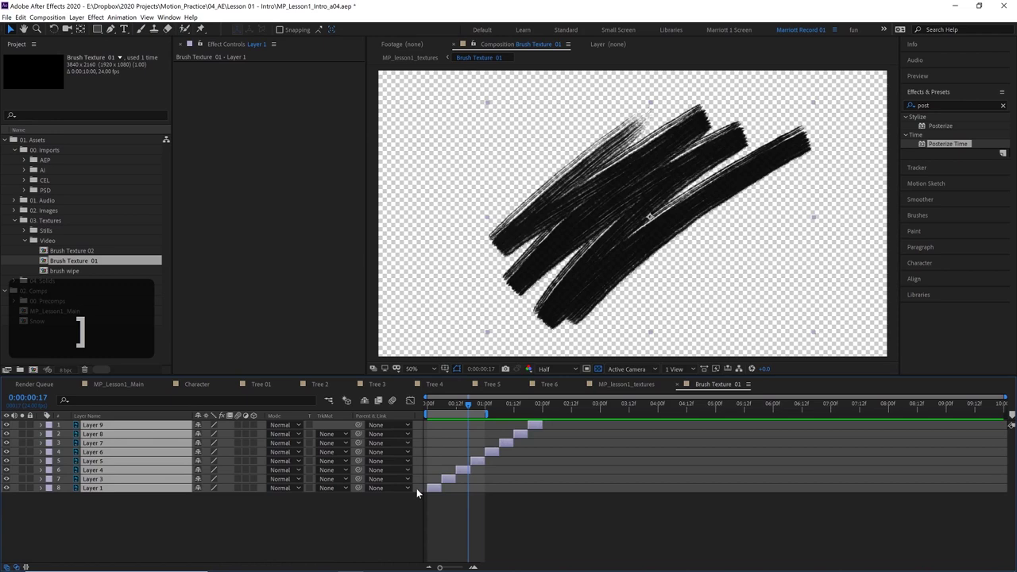
pyautogui.hotkey('ctrl', 'd')
pyautogui.hotkey('ctrl', 'shift', ']')
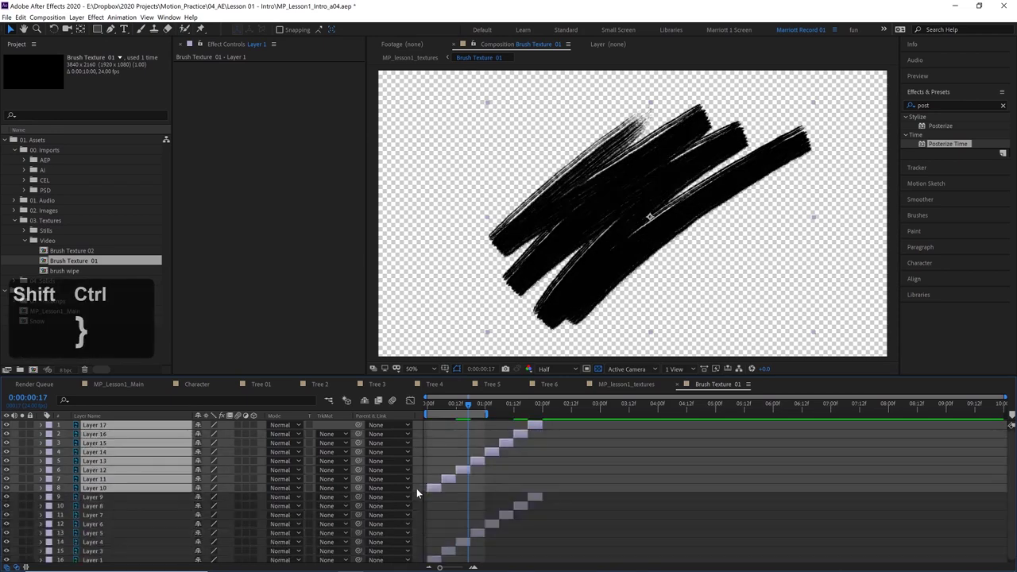
pyautogui.moveTo(434, 487); pyautogui.dragTo(550, 481)
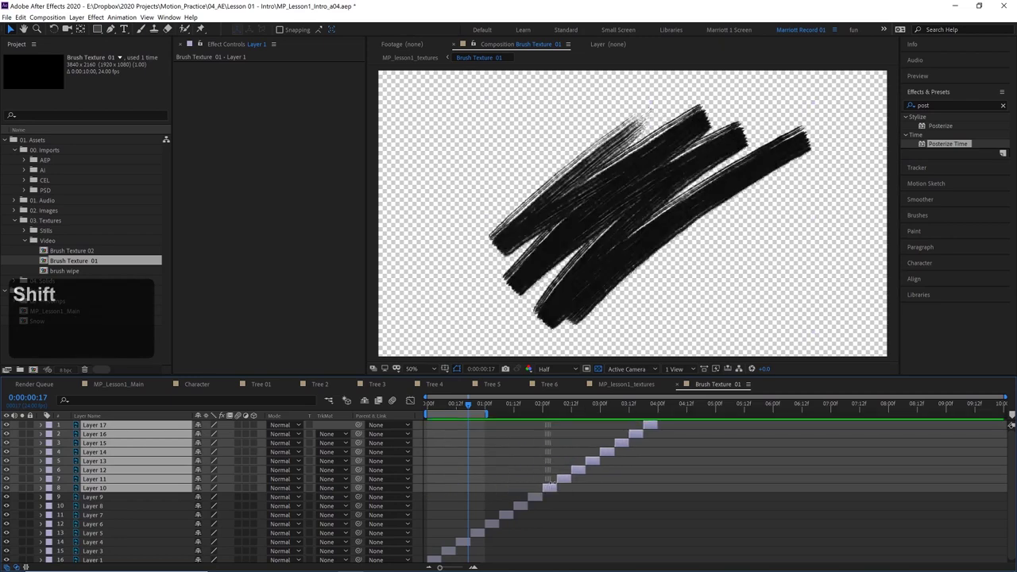
# Keep duplicating the full layer stack and shifting the copies end to end until the sequence fills the 10-second timeline
pyautogui.hotkey('ctrl', 'a')
pyautogui.hotkey('ctrl', 'd')
pyautogui.hotkey('ctrl', 'shift', ']')
pyautogui.scroll(-3, 435, 509)
pyautogui.moveTo(434, 493); pyautogui.dragTo(899, 481)
pyautogui.hotkey('ctrl', 'd')
pyautogui.hotkey('ctrl', 'shift', ']')
pyautogui.scroll(-3, 658, 454)
pyautogui.scroll(3, 907, 485)
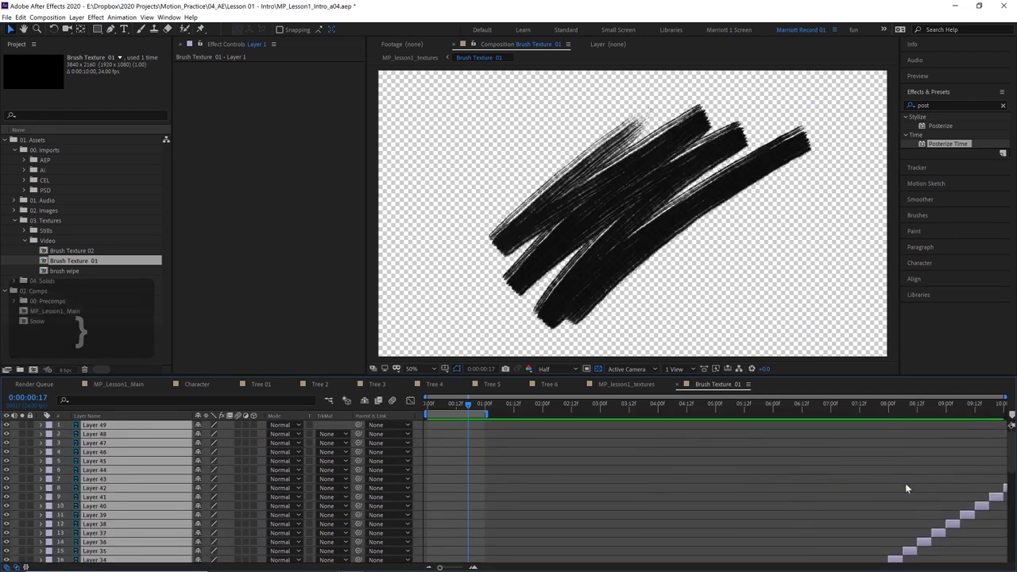
pyautogui.click(903, 477)
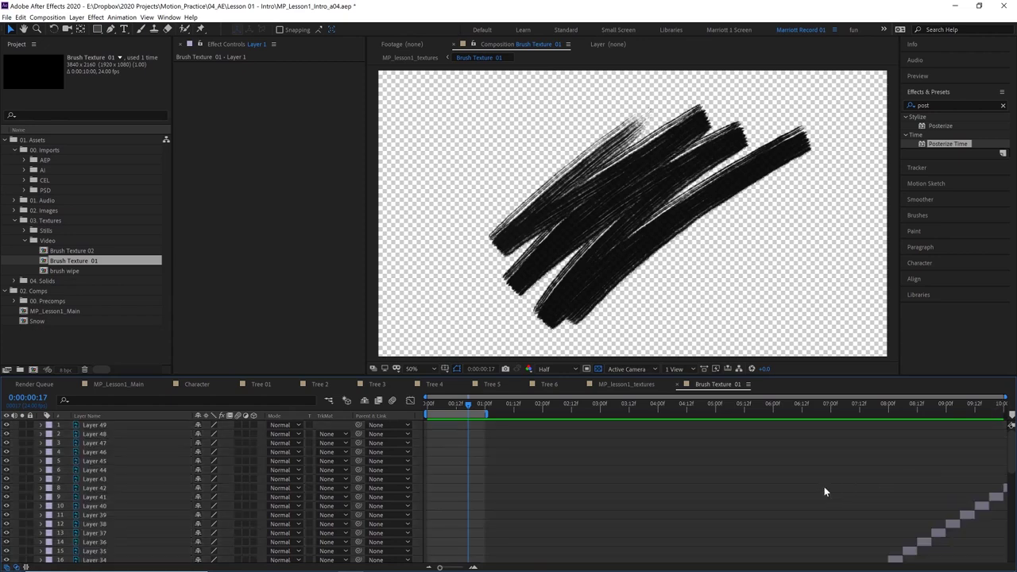
# Delete Layers 43 to 49, which lie beyond the end of the composition
pyautogui.click(99, 488)
pyautogui.click(106, 480)
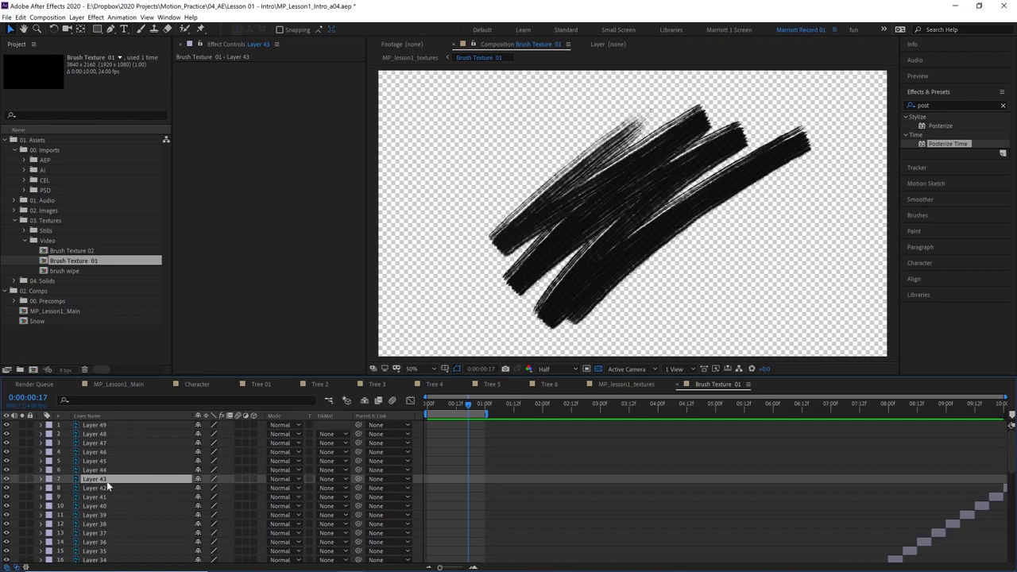
pyautogui.keyDown('shift'); pyautogui.click(112, 427); pyautogui.keyUp('shift')
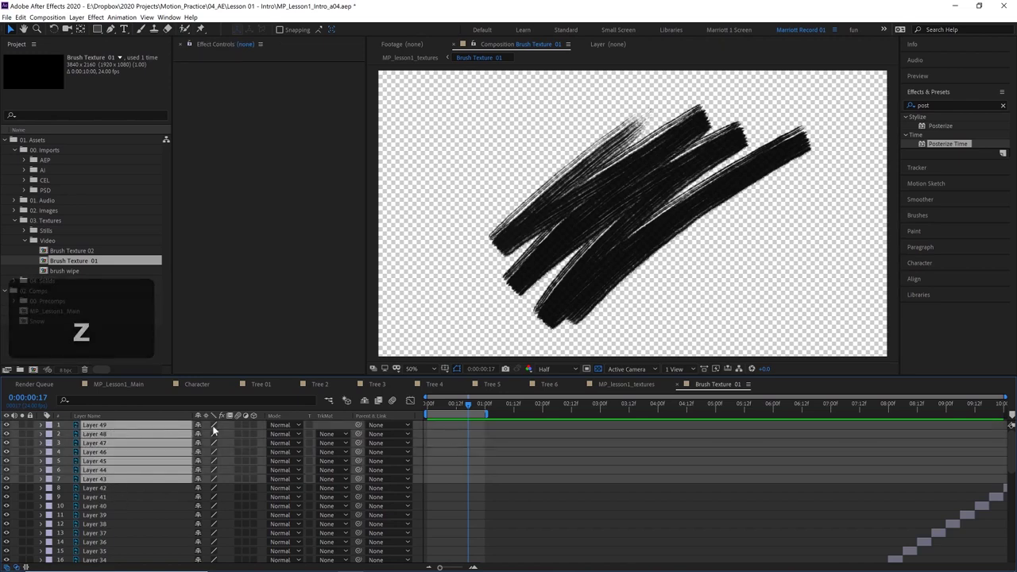
pyautogui.click(1001, 405)
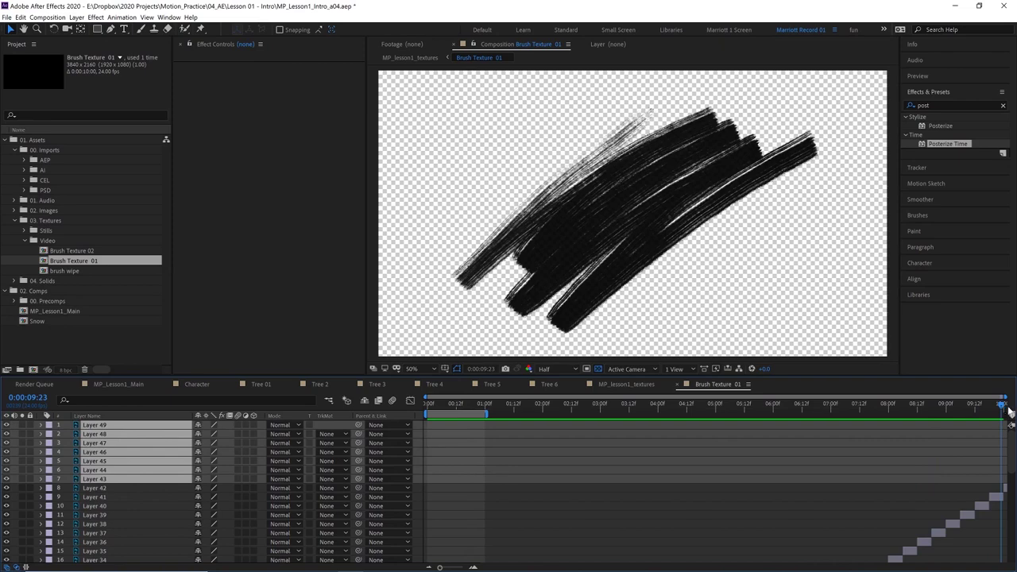
pyautogui.press('Delete')
# Give the original Layers 1, 3, 4 and 5 a different label color and scrub the timeline to 0:00:01:08
pyautogui.scroll(-8, 511, 513)
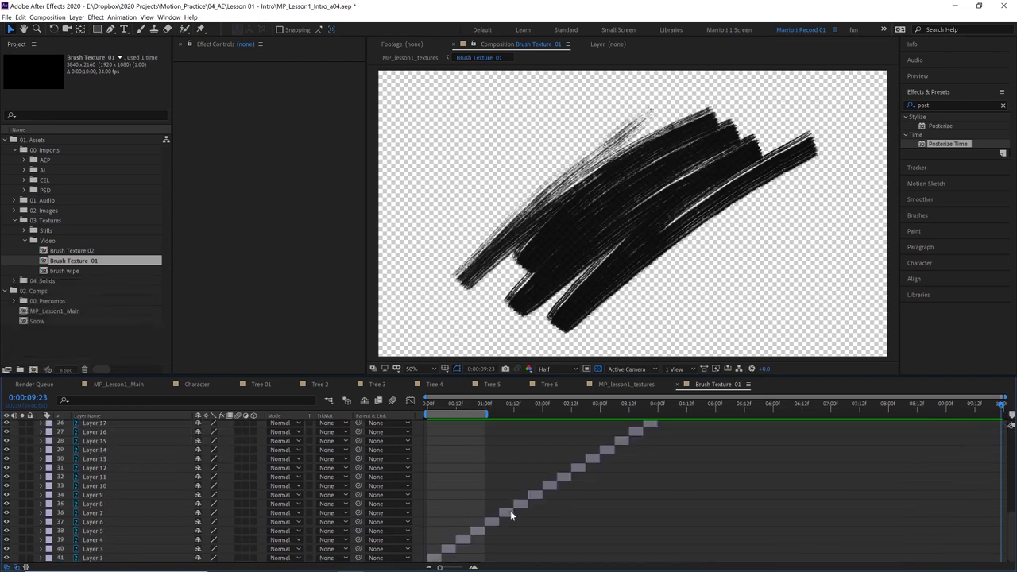
pyautogui.moveTo(433, 528); pyautogui.dragTo(478, 558)
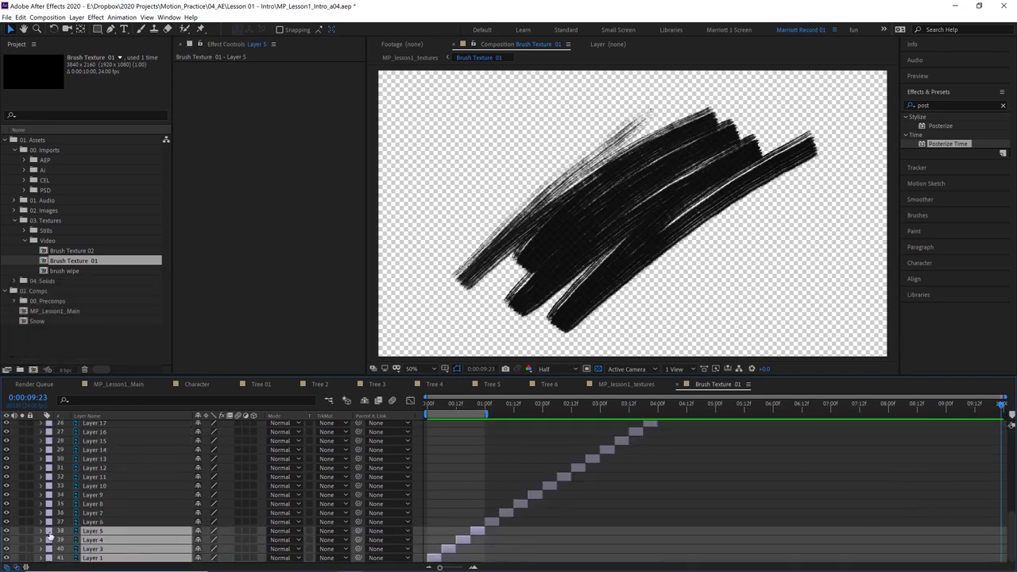
pyautogui.click(49, 532)
pyautogui.click(85, 438)
pyautogui.click(468, 497)
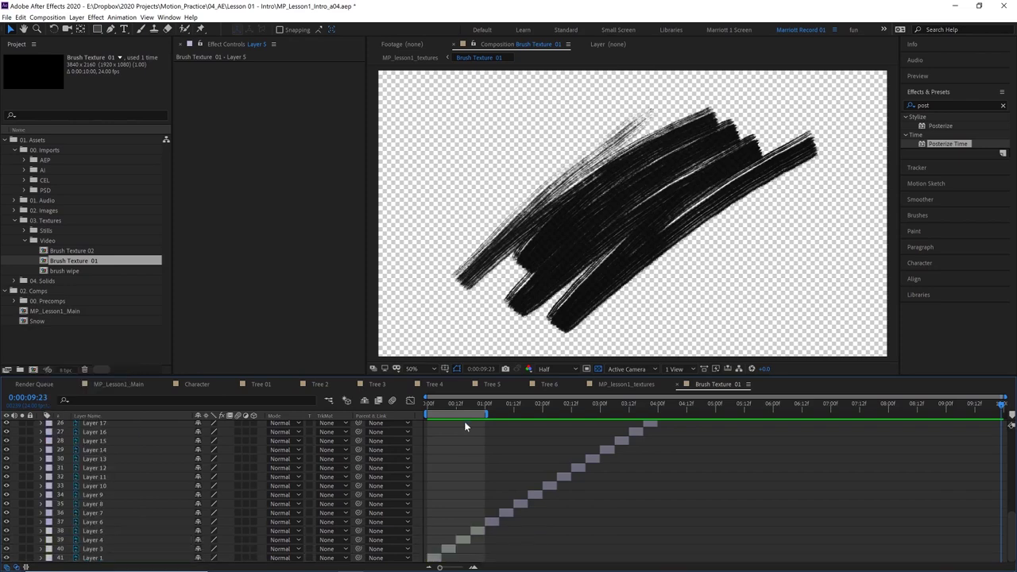
pyautogui.moveTo(471, 402)
pyautogui.mouseDown()
pyautogui.moveTo(447, 406)
pyautogui.moveTo(483, 416)
pyautogui.moveTo(444, 417)
pyautogui.moveTo(482, 415)
pyautogui.mouseUp()
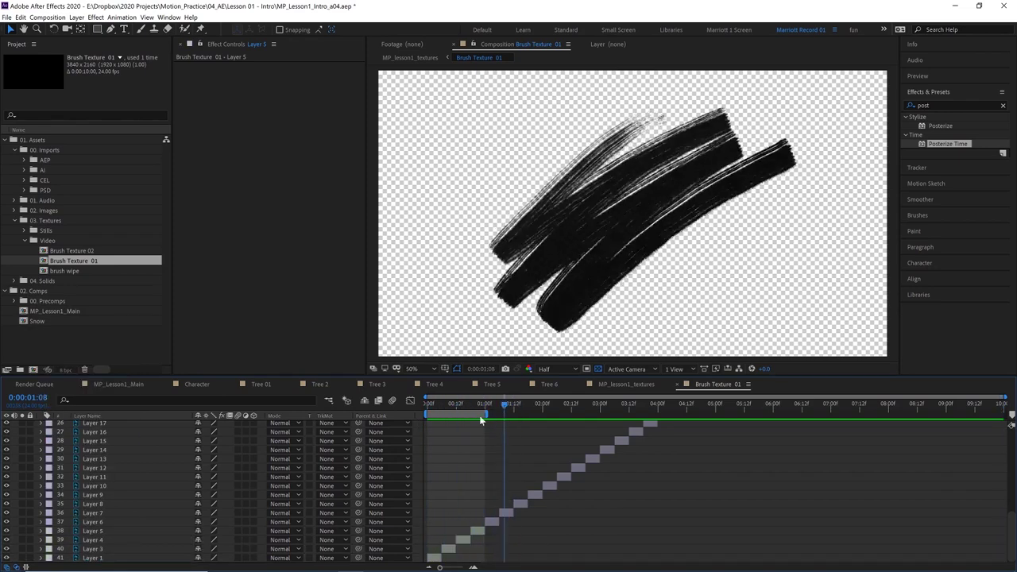
# Play back the first second of the Brush Texture 01 composition and scrub through its timeline to check the loop
pyautogui.press('space')
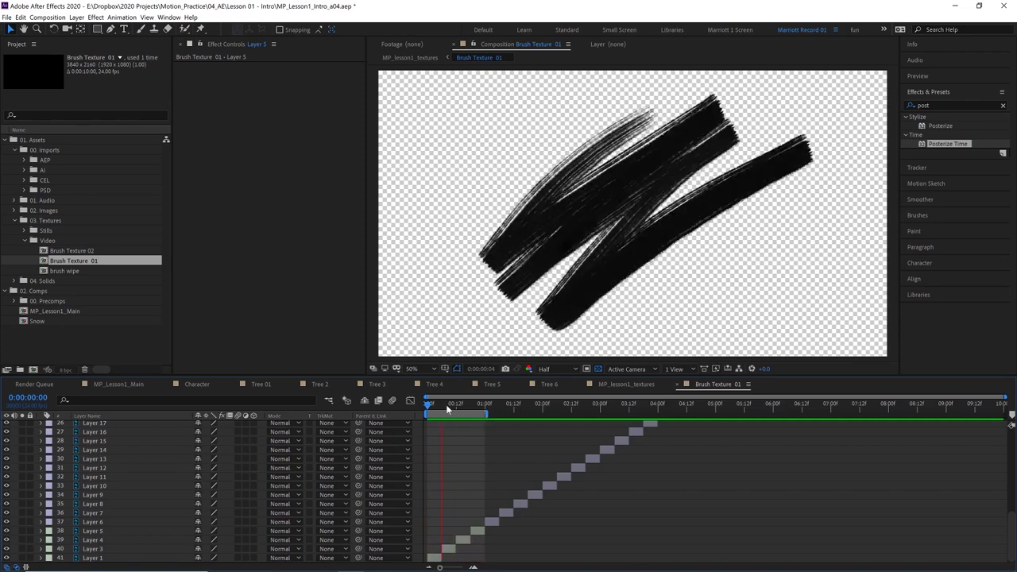
pyautogui.click(452, 406)
pyautogui.press('space')
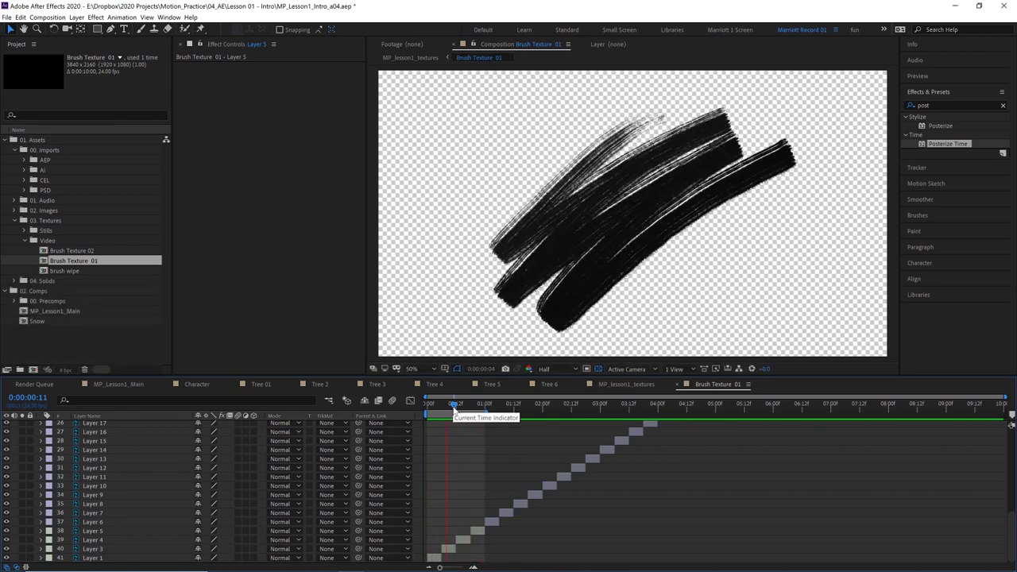
pyautogui.press('space')
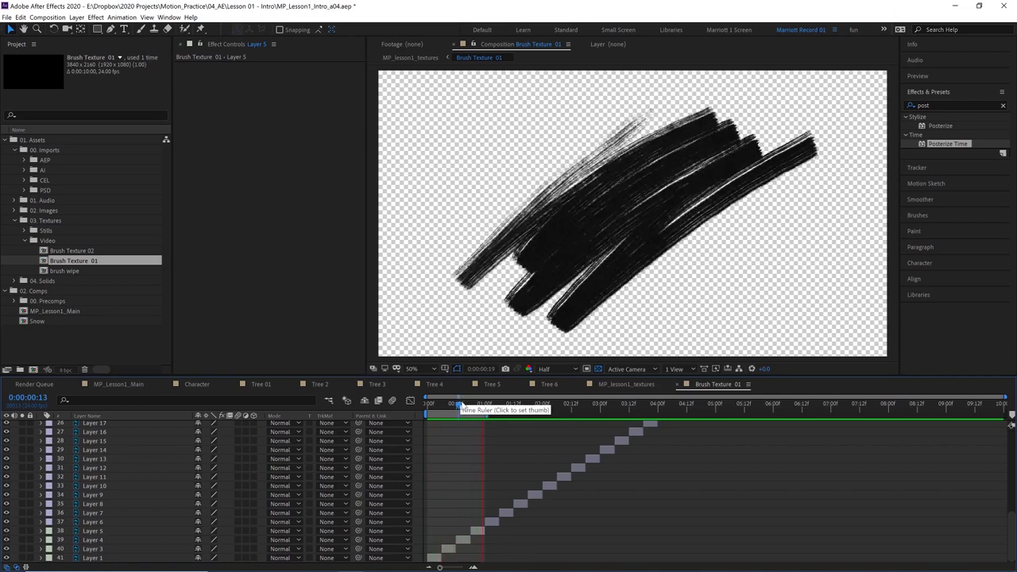
pyautogui.click(93, 251)
pyautogui.click(95, 261)
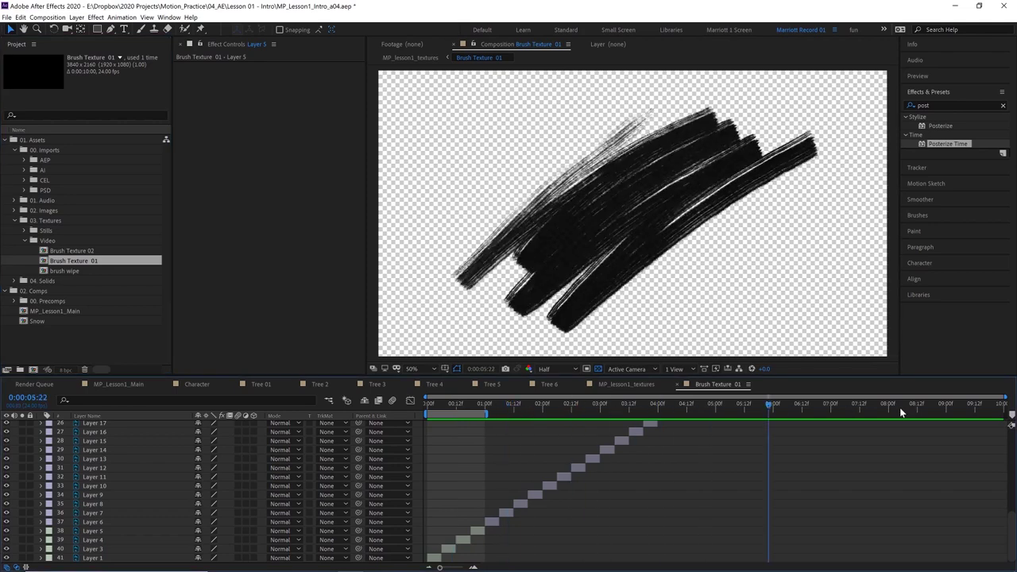
pyautogui.press('Up')
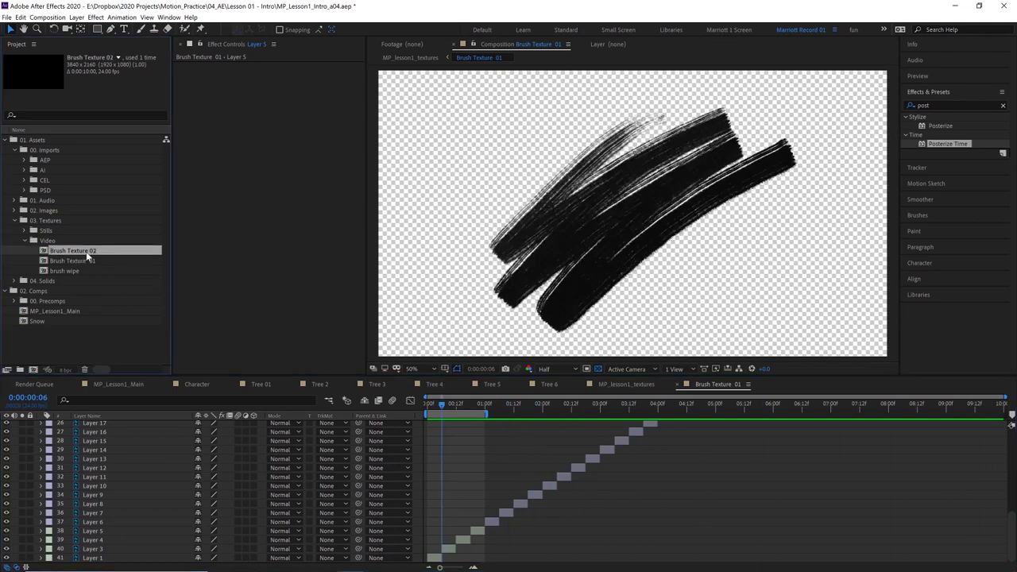
# Open the Brush Texture 02 composition and trim its four layers' out points at 0:00:00:06
pyautogui.doubleClick(91, 249)
pyautogui.hotkey('alt', ']')
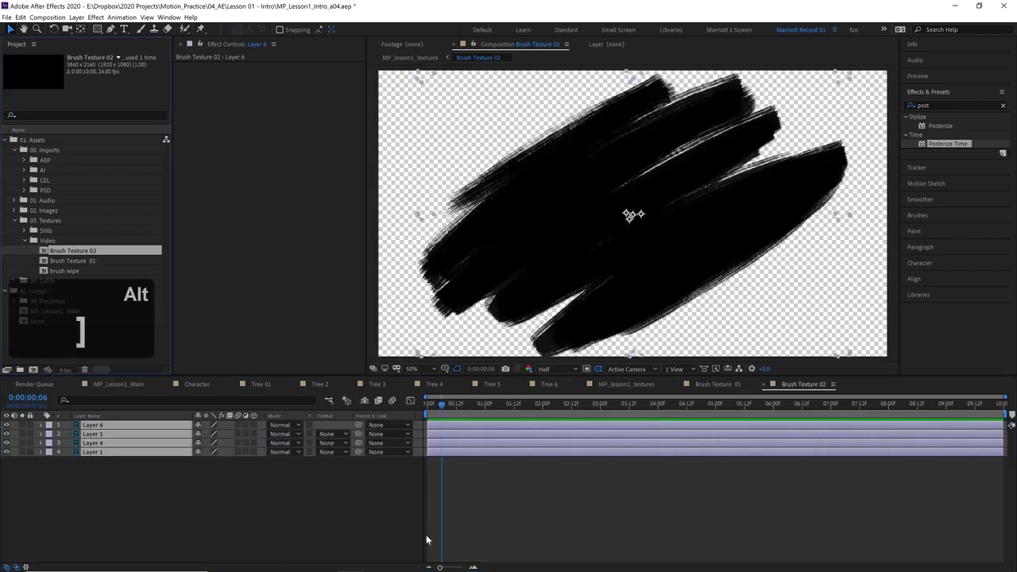
pyautogui.hotkey('shift', ']')
pyautogui.hotkey('shift', ']')
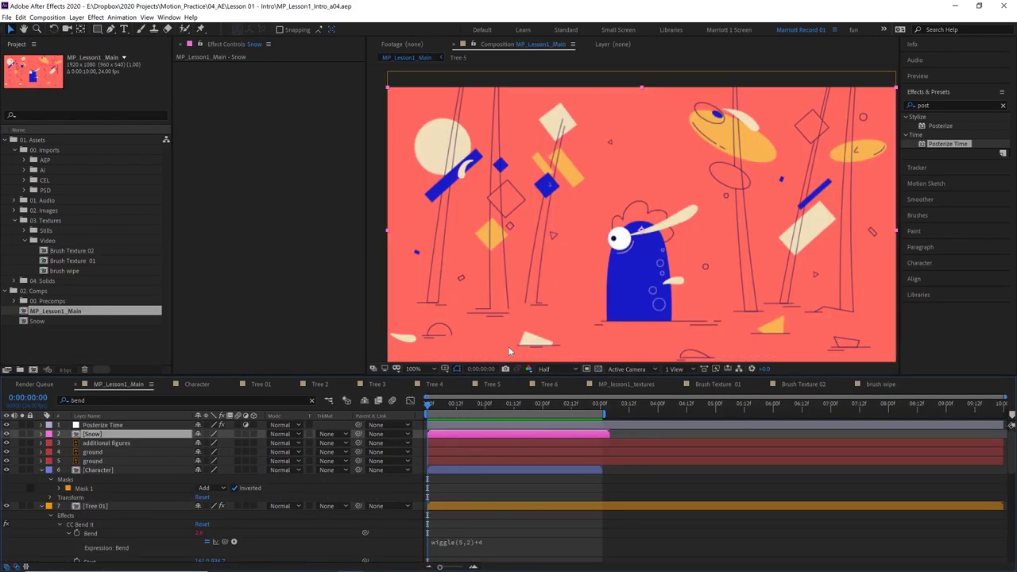
# Open the Tree 01 precomp and place Lesson_01_styleframe_a01.jpg beside the tree artwork as a reference
pyautogui.scroll(-3, 118, 461)
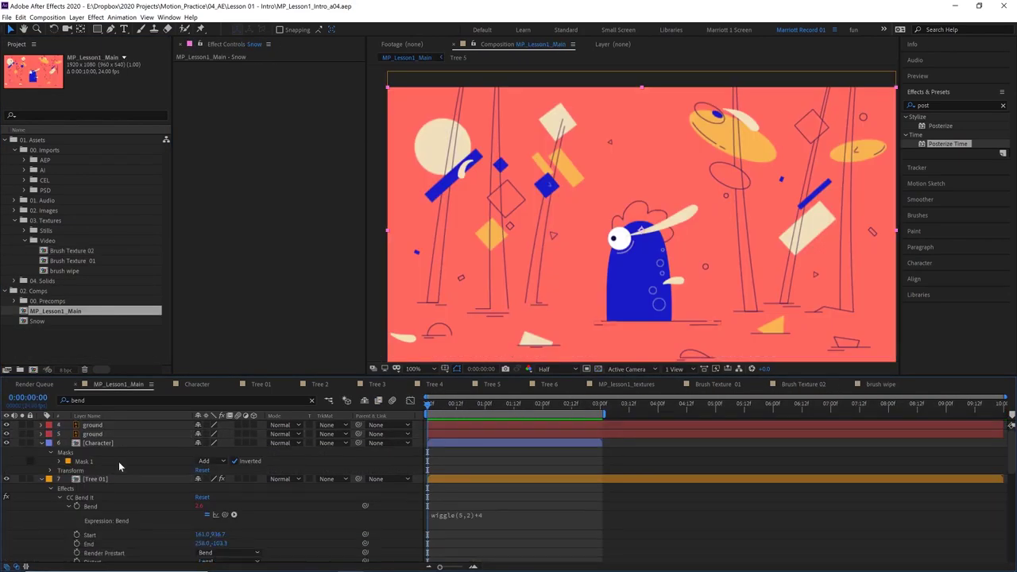
pyautogui.doubleClick(95, 452)
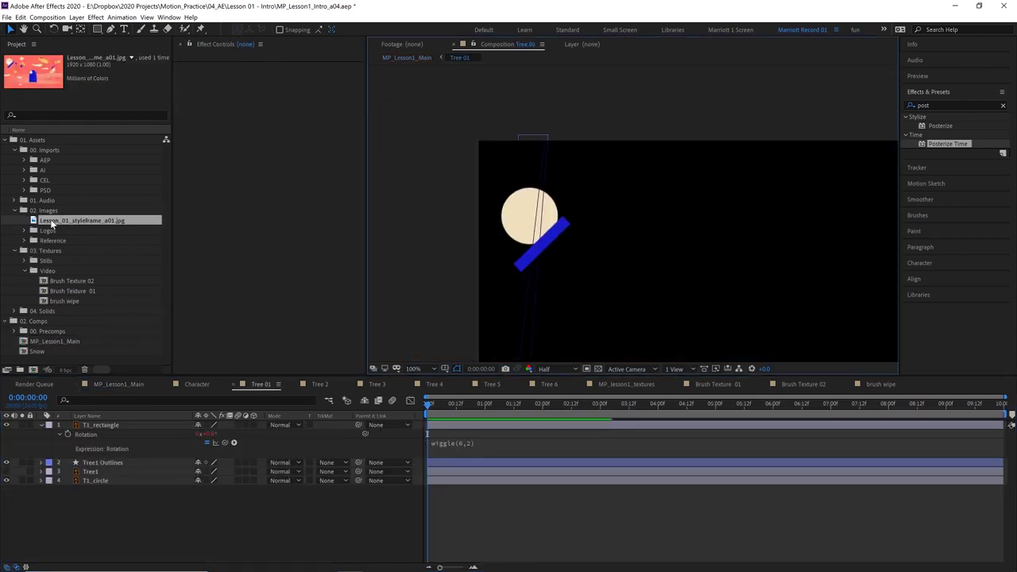
pyautogui.moveTo(80, 220); pyautogui.dragTo(640, 235)
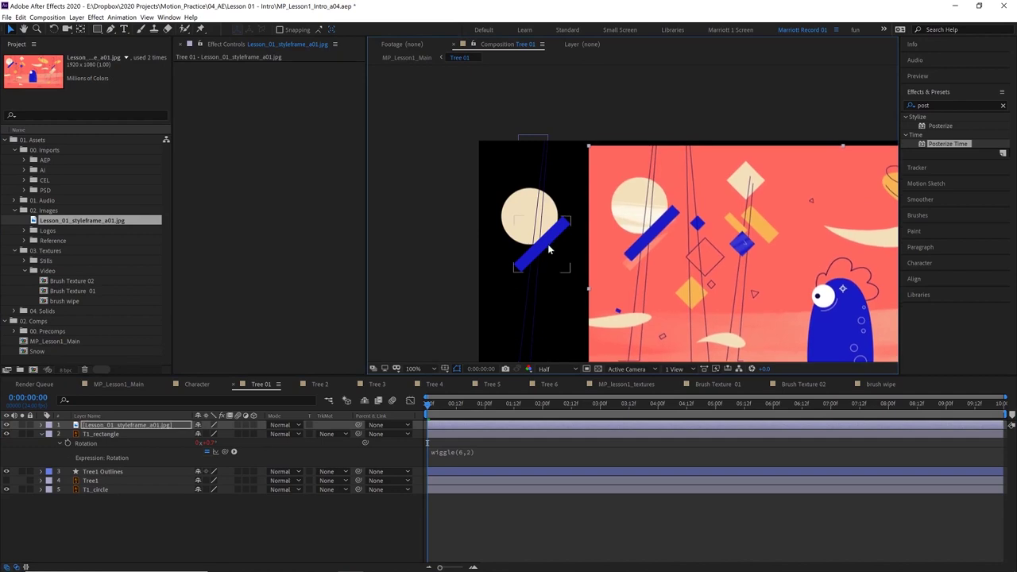
# Add Brush Texture 01 to the Tree 01 composition, scale it to 33% and move it over the reference image
pyautogui.scroll(1, 547, 244)
pyautogui.click(55, 292)
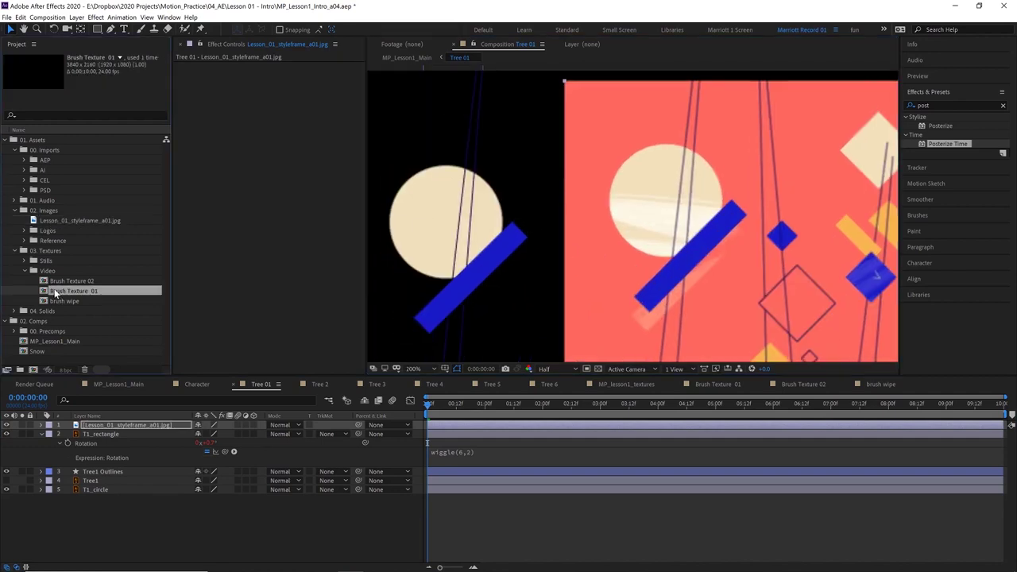
pyautogui.moveTo(71, 292)
pyautogui.mouseDown()
pyautogui.moveTo(586, 255)
pyautogui.moveTo(597, 241)
pyautogui.mouseUp()
pyautogui.scroll(-1, 598, 240)
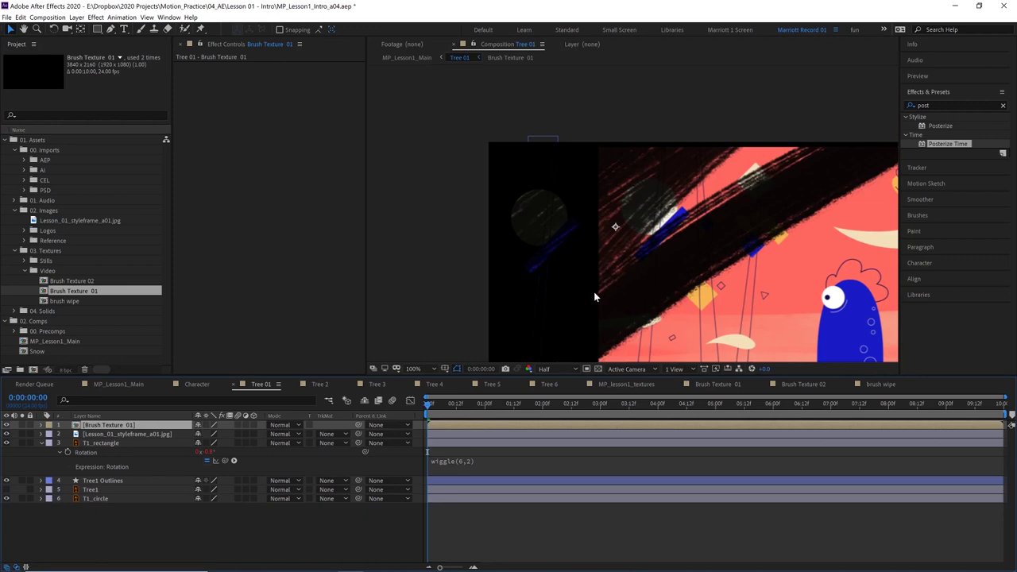
pyautogui.press('s')
pyautogui.moveTo(211, 434); pyautogui.dragTo(149, 434)
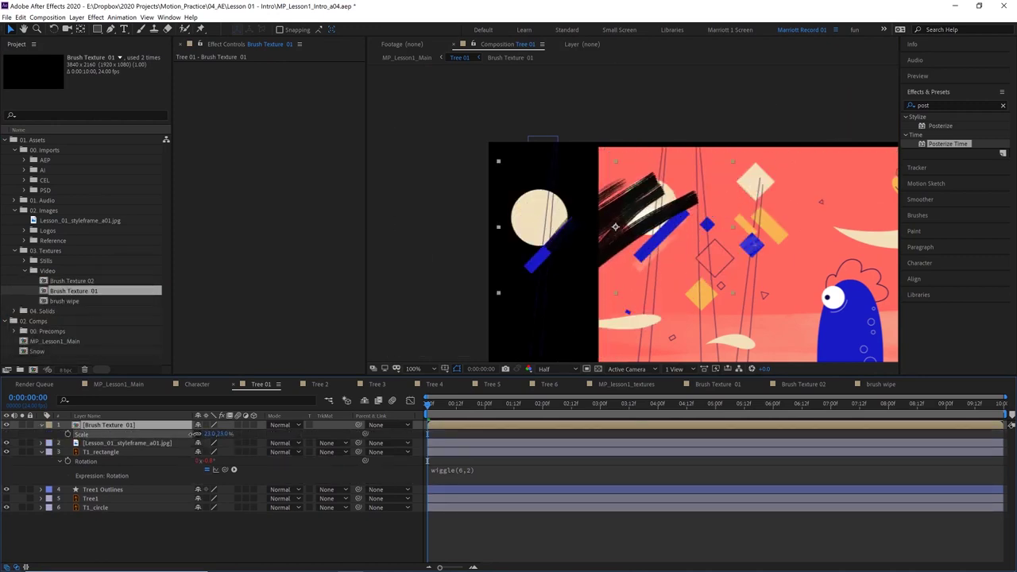
pyautogui.moveTo(585, 229)
pyautogui.mouseDown()
pyautogui.moveTo(652, 238)
pyautogui.moveTo(672, 256)
pyautogui.moveTo(663, 259)
pyautogui.mouseUp()
pyautogui.moveTo(221, 433); pyautogui.dragTo(229, 434)
# Apply the Fill effect to Brush Texture 01 and sample its color from the pale highlight on the reference's circle
pyautogui.moveTo(966, 104); pyautogui.dragTo(888, 101)
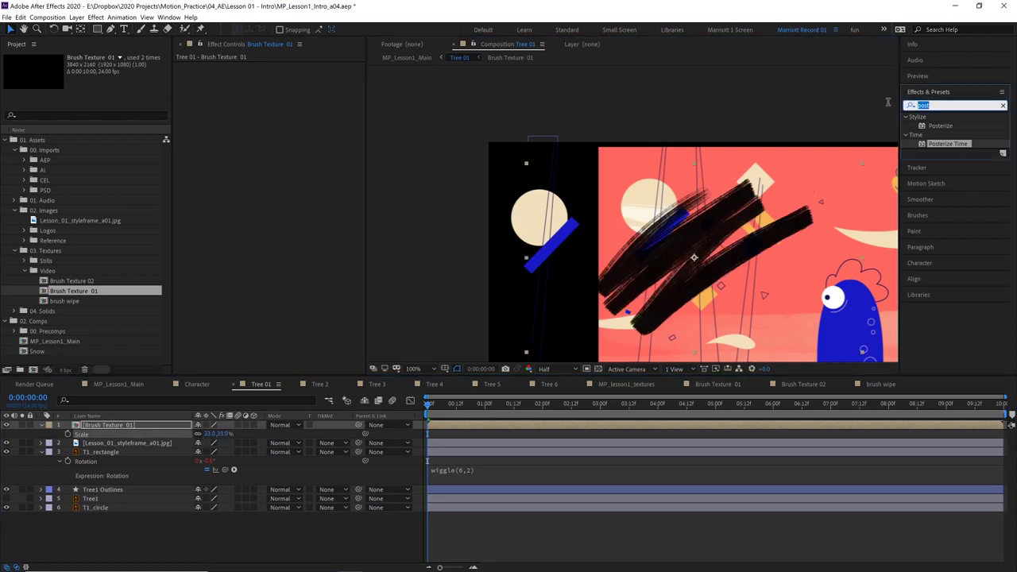
pyautogui.write('fi')
pyautogui.moveTo(943, 279); pyautogui.dragTo(332, 160)
pyautogui.click(298, 94)
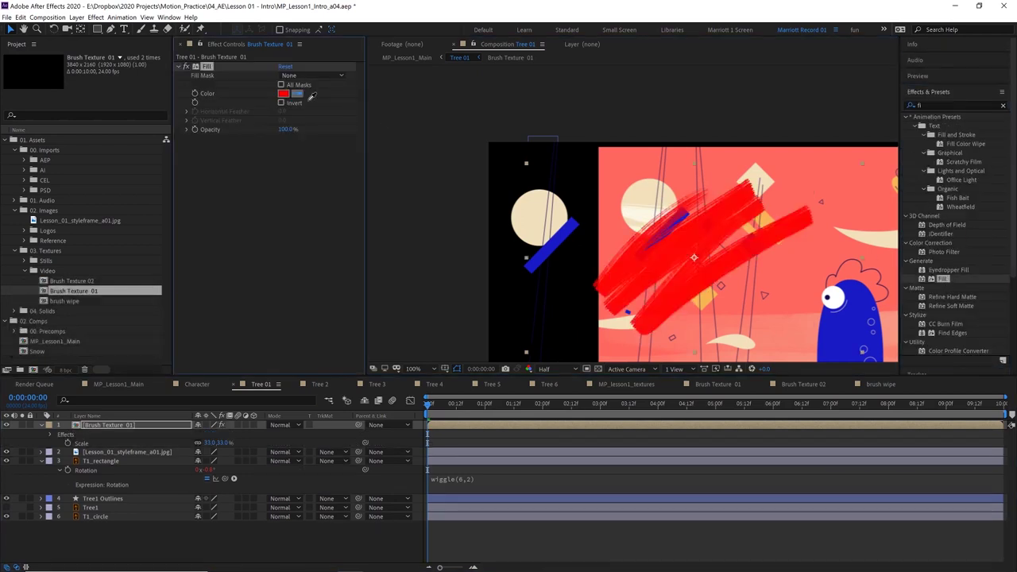
pyautogui.click(632, 208)
# Move the brush texture over the tree's circle, stack its layer directly above T1_circle and rotate it to 37°
pyautogui.moveTo(715, 242); pyautogui.dragTo(572, 259)
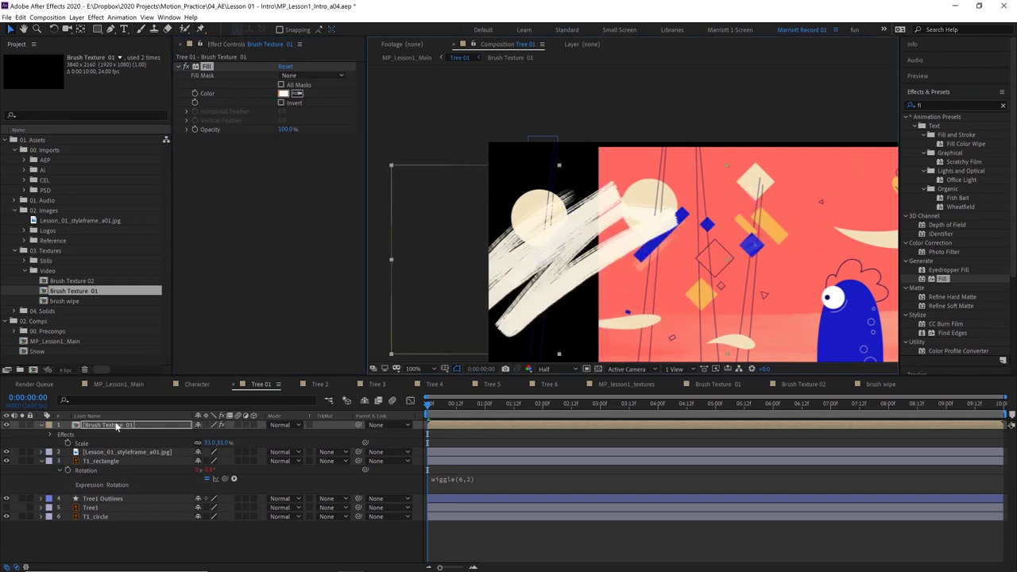
pyautogui.moveTo(117, 426)
pyautogui.mouseDown()
pyautogui.moveTo(124, 515)
pyautogui.moveTo(127, 488)
pyautogui.mouseUp()
pyautogui.press('r')
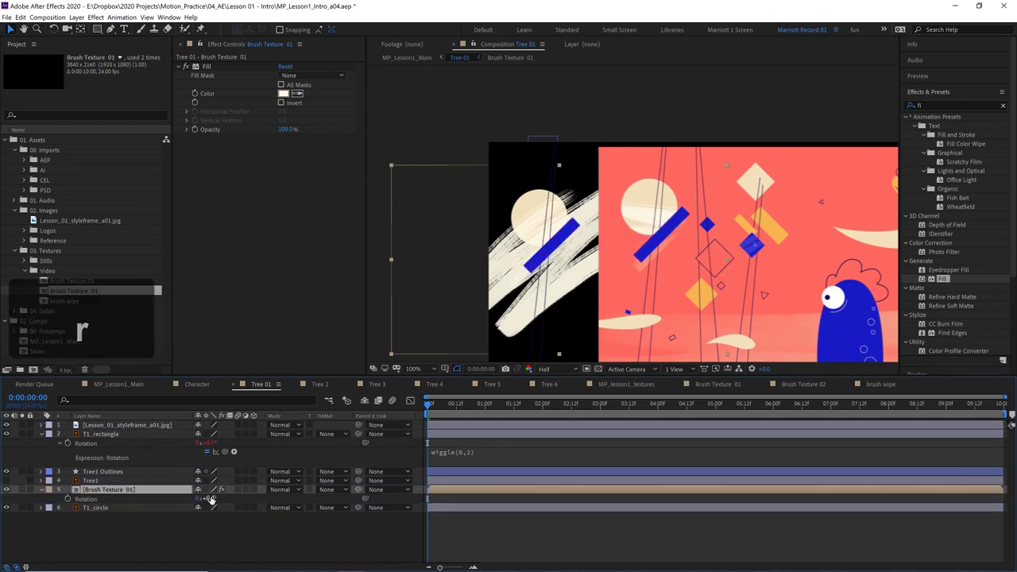
pyautogui.moveTo(210, 499); pyautogui.dragTo(228, 500)
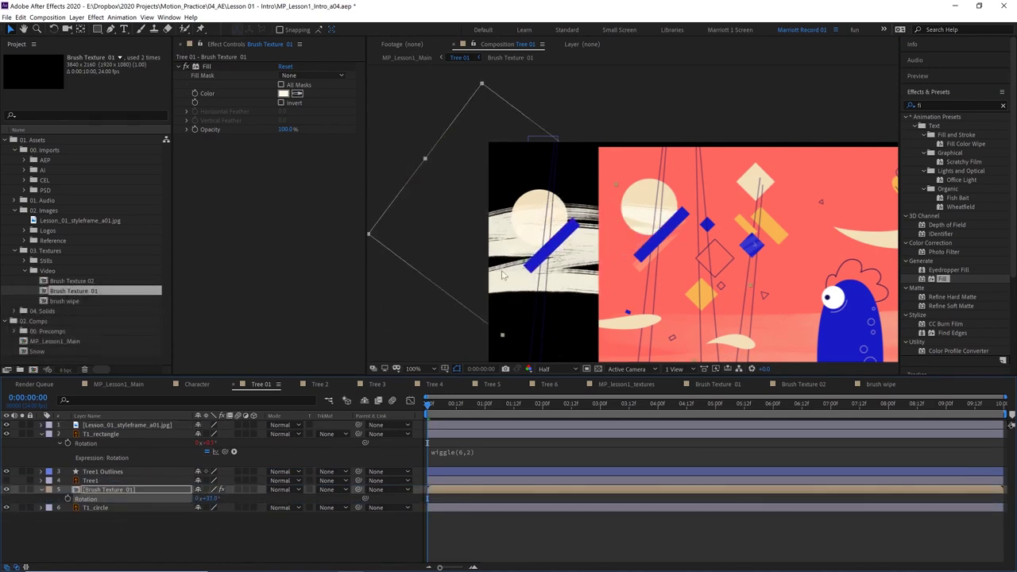
pyautogui.moveTo(502, 275); pyautogui.dragTo(507, 280)
# Apply Set Matte to Brush Texture 01 with T1_circle as the matte and collapsed transformations, and parent the texture to T1_circle
pyautogui.click(906, 106)
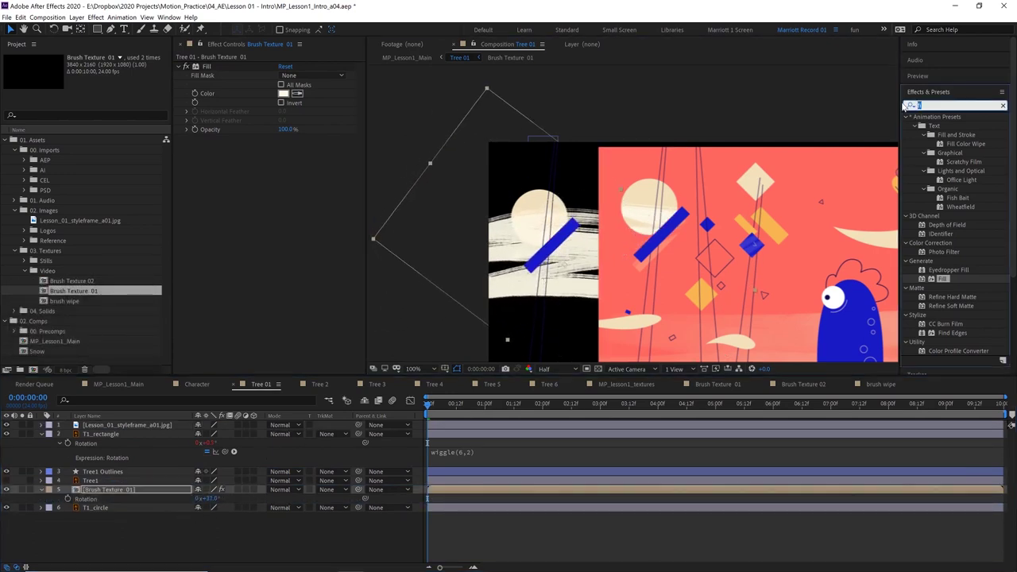
pyautogui.write('set')
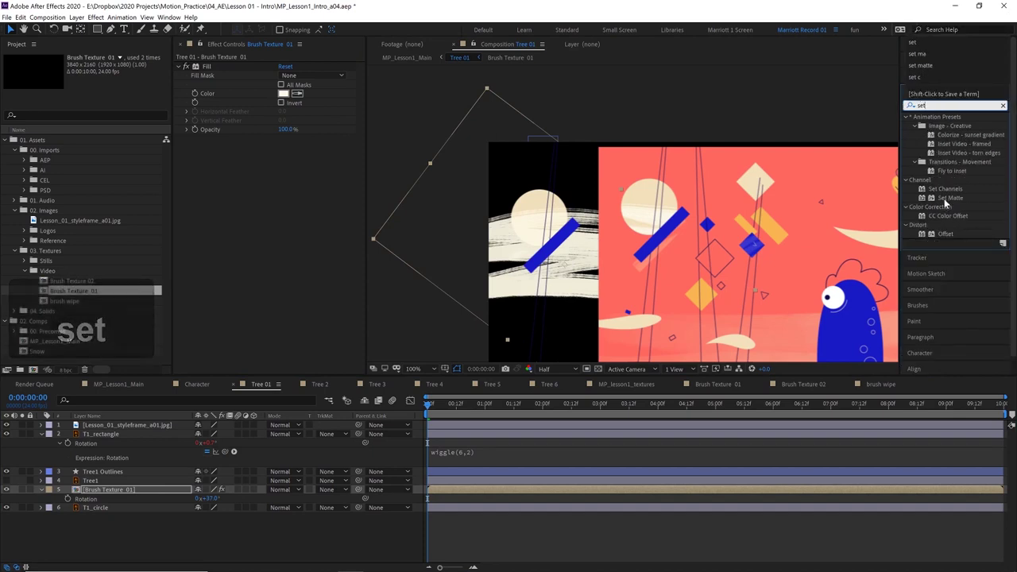
pyautogui.moveTo(950, 197); pyautogui.dragTo(249, 152)
pyautogui.click(298, 148)
pyautogui.click(304, 218)
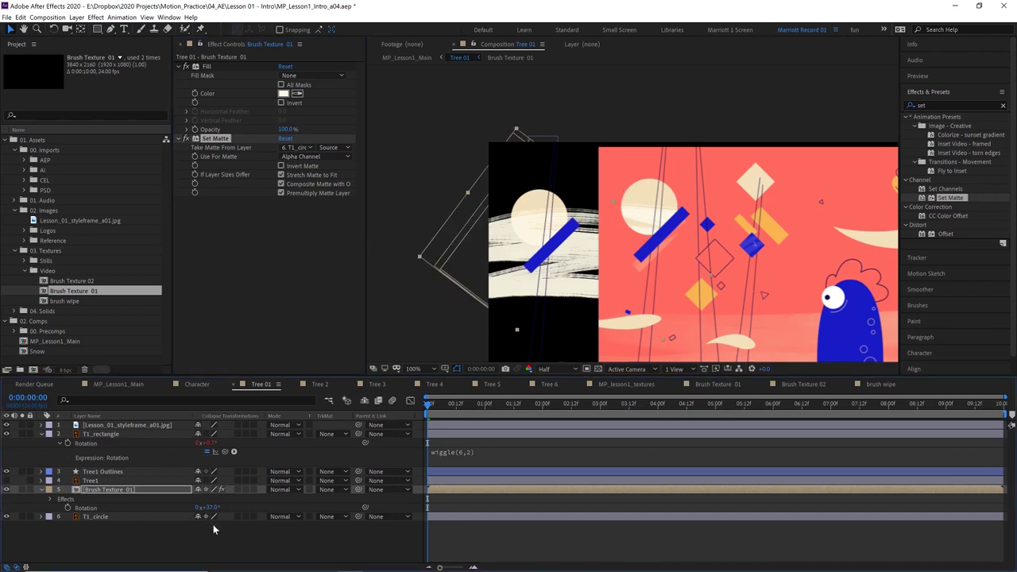
pyautogui.click(444, 492)
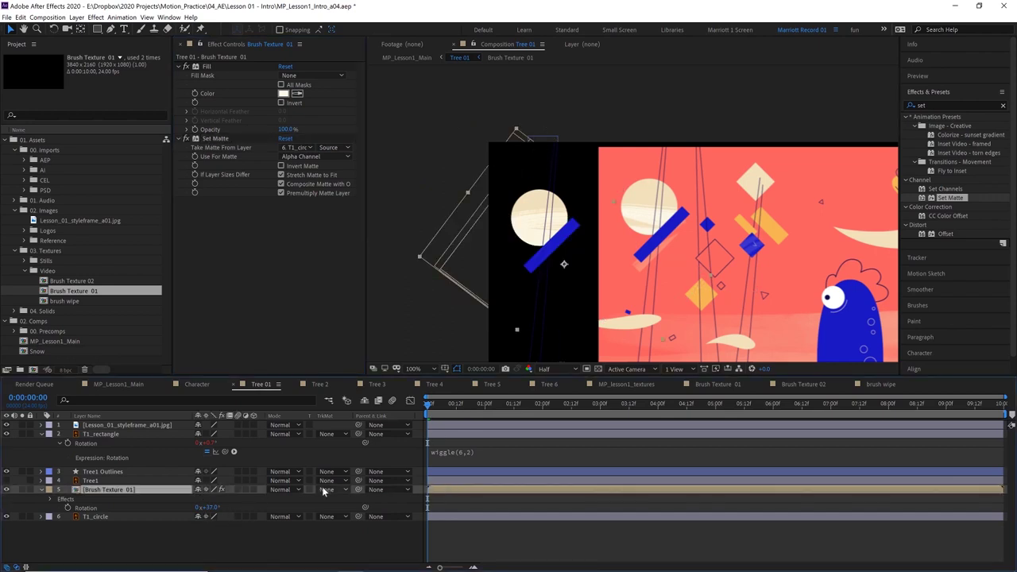
pyautogui.moveTo(358, 489); pyautogui.dragTo(99, 518)
pyautogui.press('space')
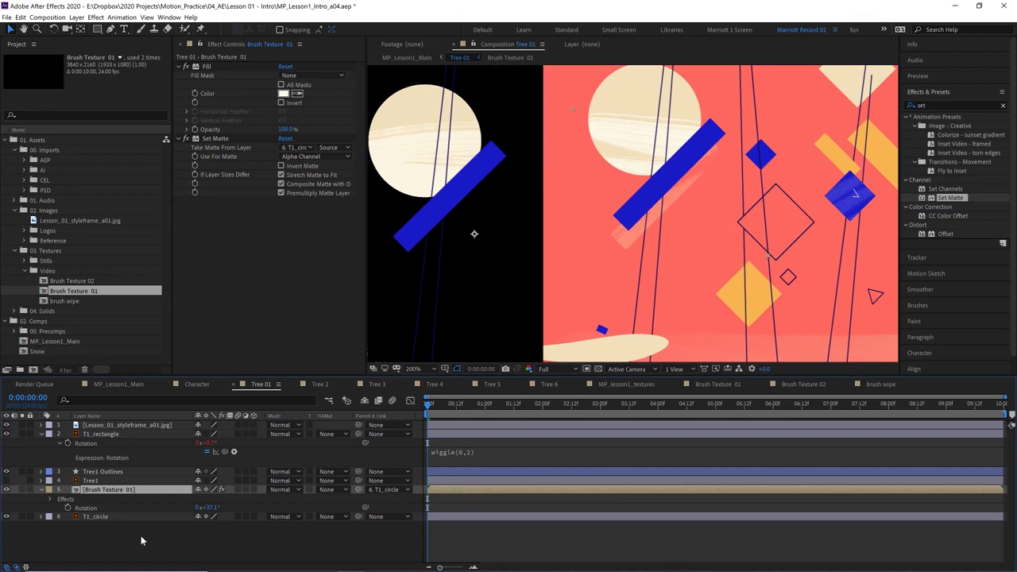
# Duplicate the Brush Texture 01 layer, place the copy directly below T1_rectangle and take its matte from T1_rectangle
pyautogui.hotkey('ctrl', 'd')
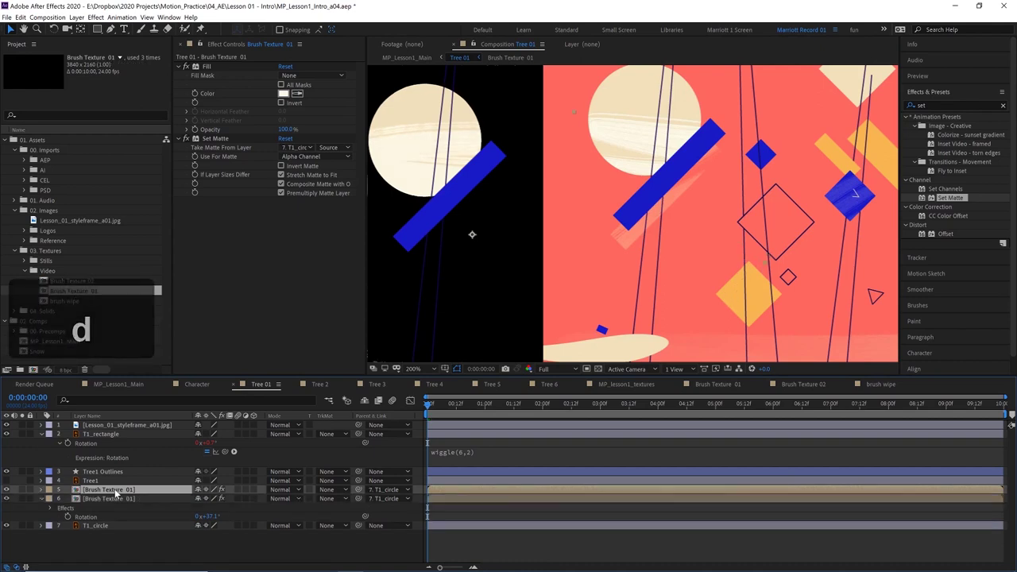
pyautogui.moveTo(121, 454); pyautogui.dragTo(135, 452)
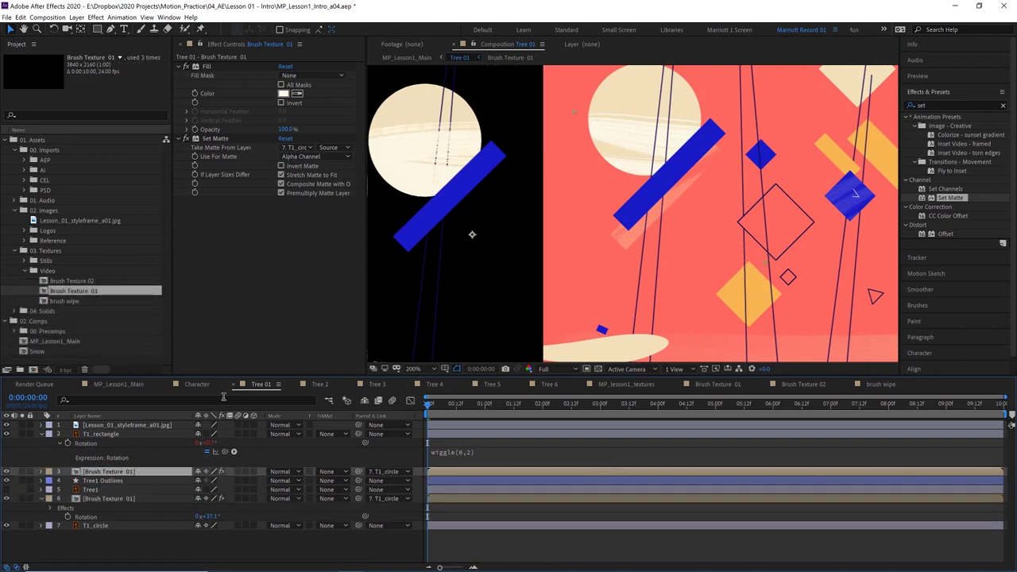
pyautogui.click(296, 148)
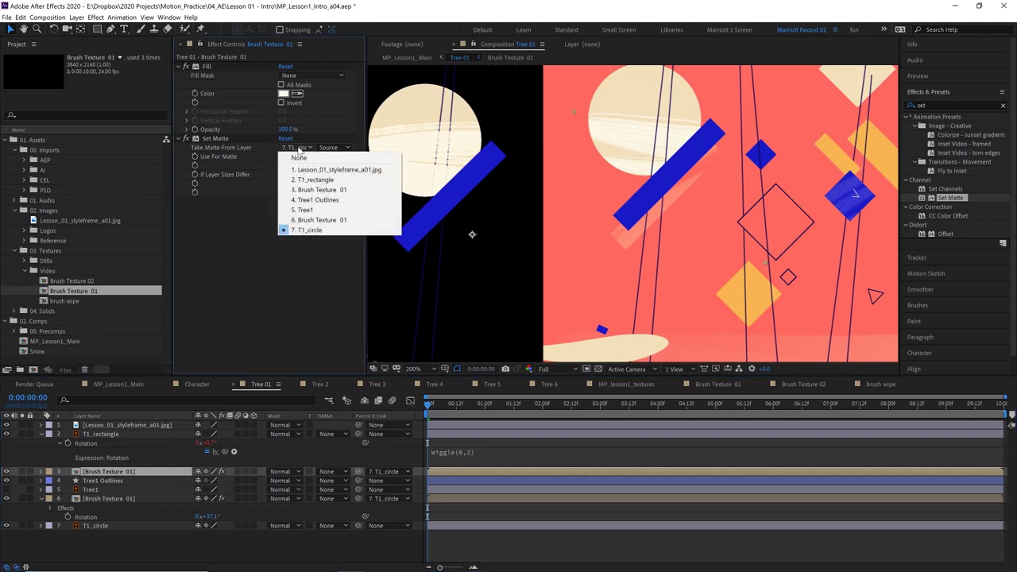
pyautogui.click(337, 182)
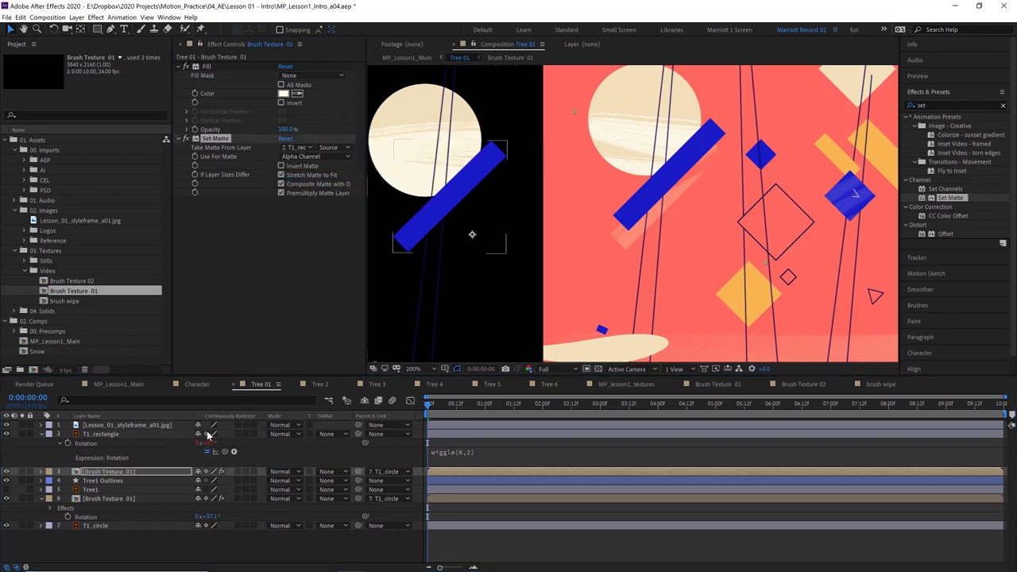
# Sample the copied texture's Fill color from the pink brush stroke beside the reference's blue rectangle, hide T1_rectangle and preview
pyautogui.click(118, 471)
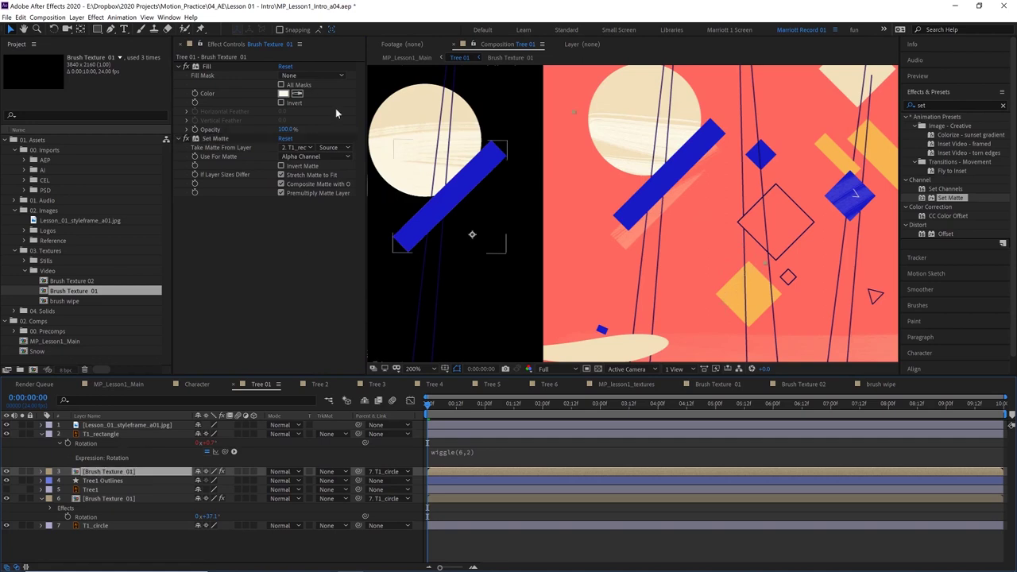
pyautogui.click(299, 94)
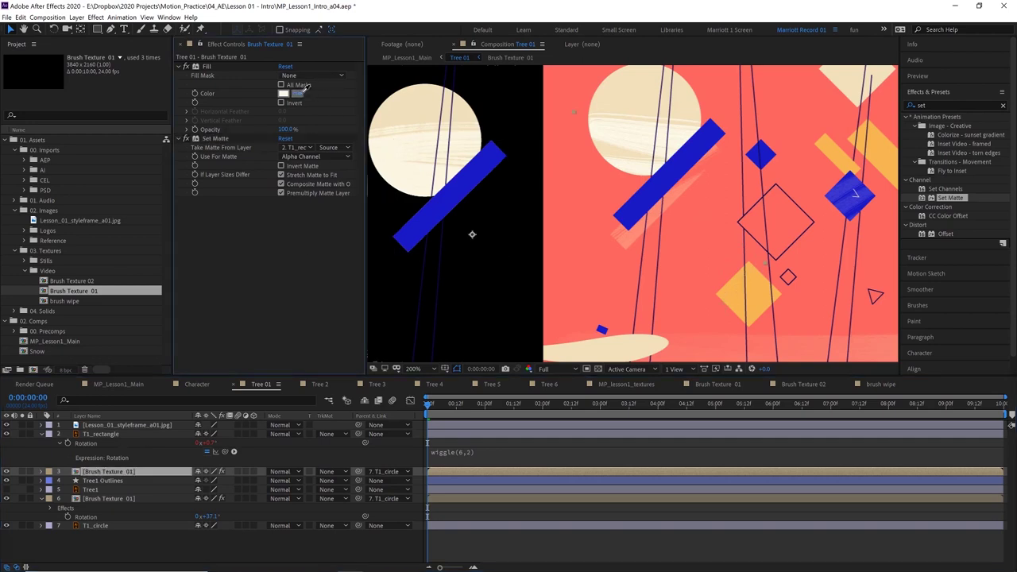
pyautogui.click(633, 238)
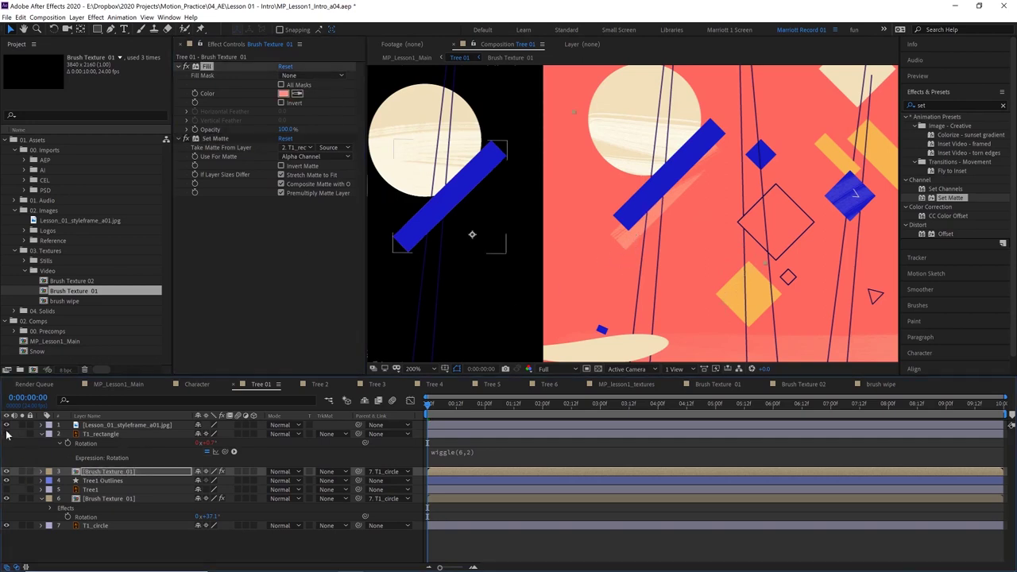
pyautogui.press('space')
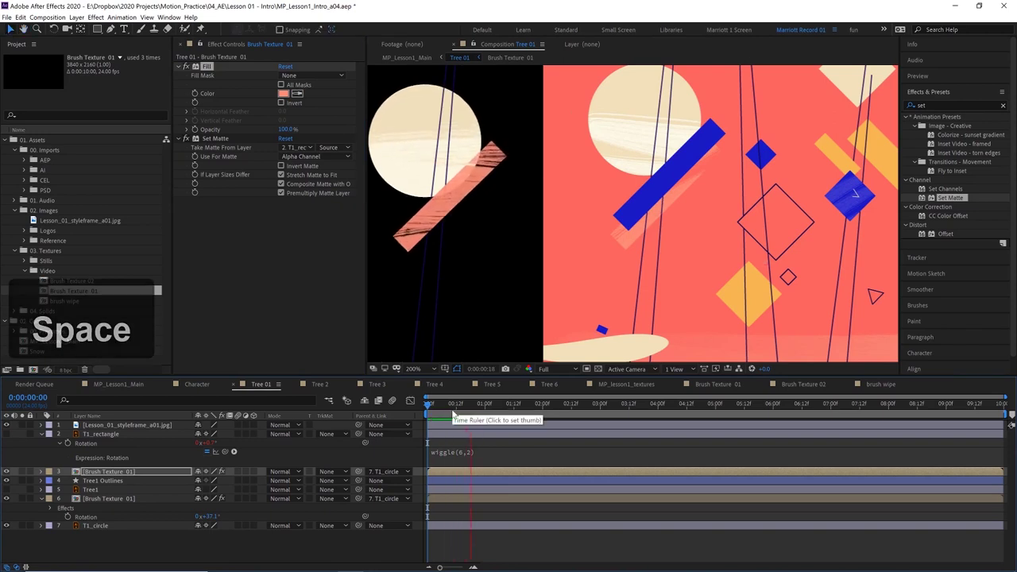
pyautogui.press('space')
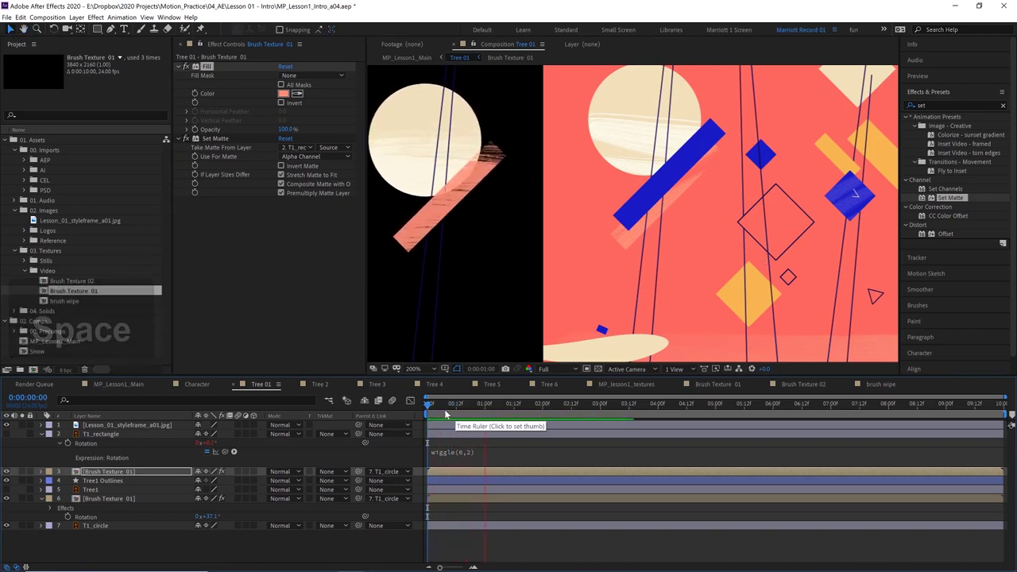
# Parent the pink brush texture layer to T1_rectangle and preview its motion from 0:00:01:00
pyautogui.moveTo(359, 473); pyautogui.dragTo(120, 435)
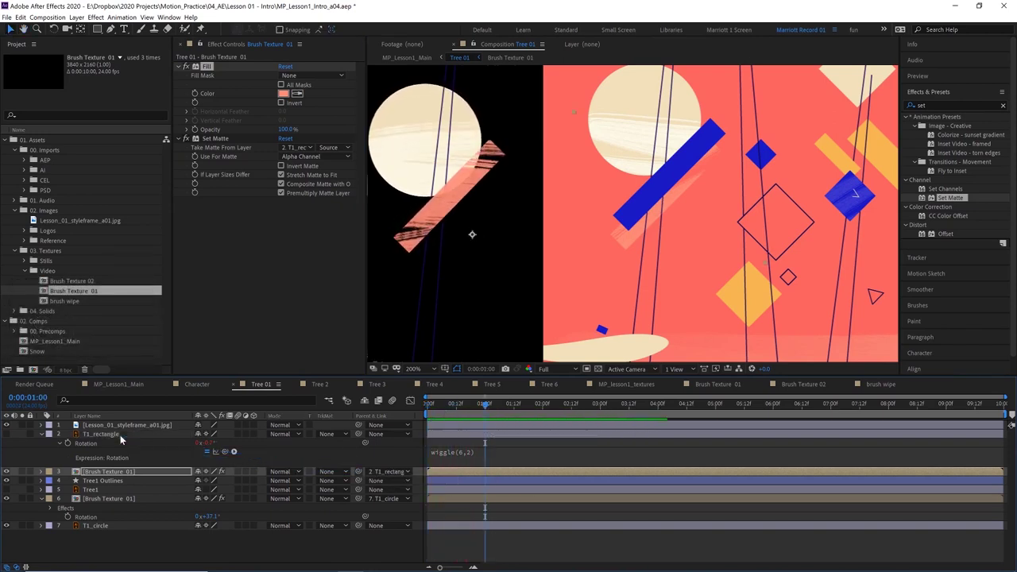
pyautogui.press('space')
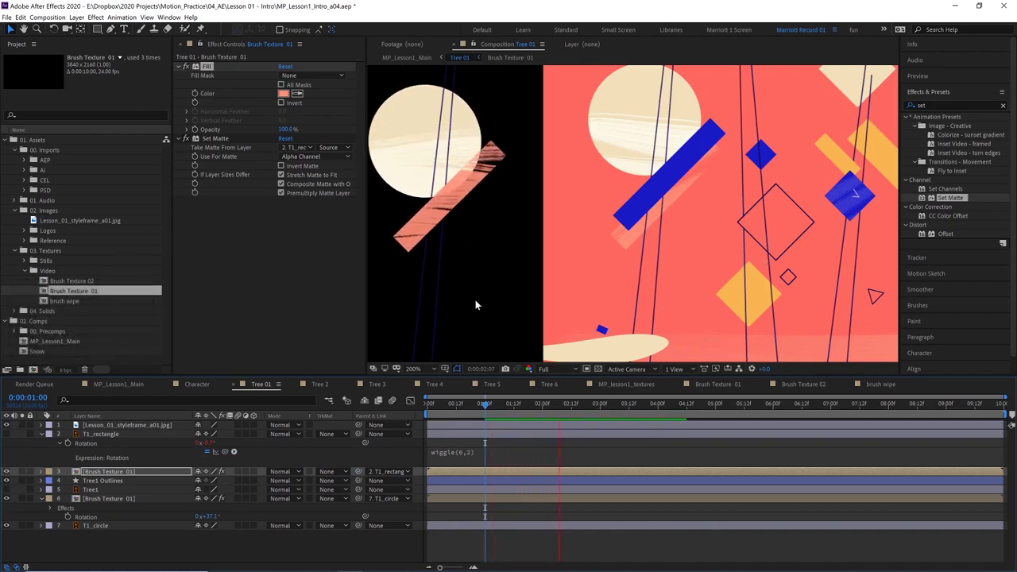
pyautogui.click(487, 408)
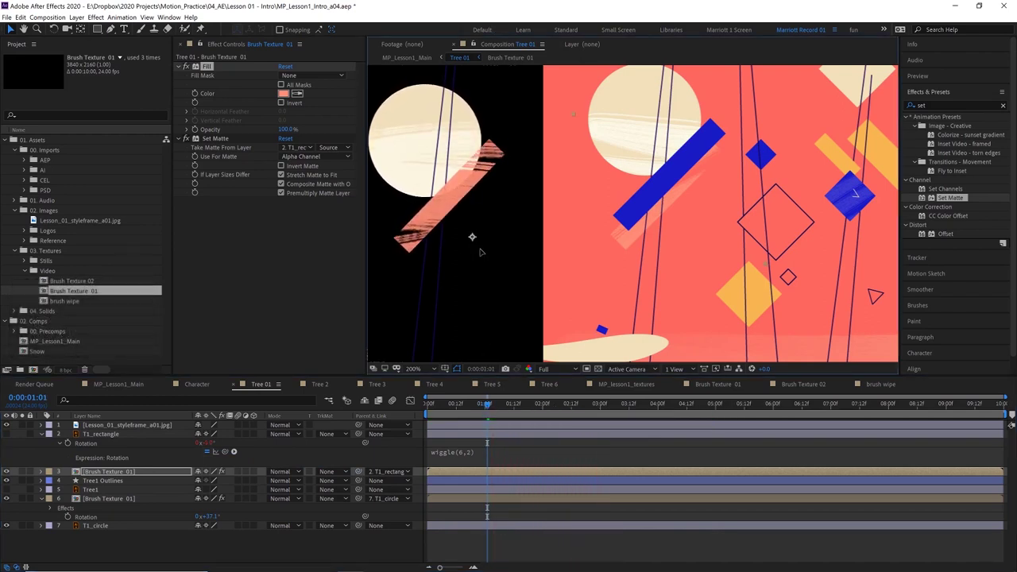
# Rotate the pink brush texture layer to 29°, show T1_rectangle again and preview the motion
pyautogui.press('r')
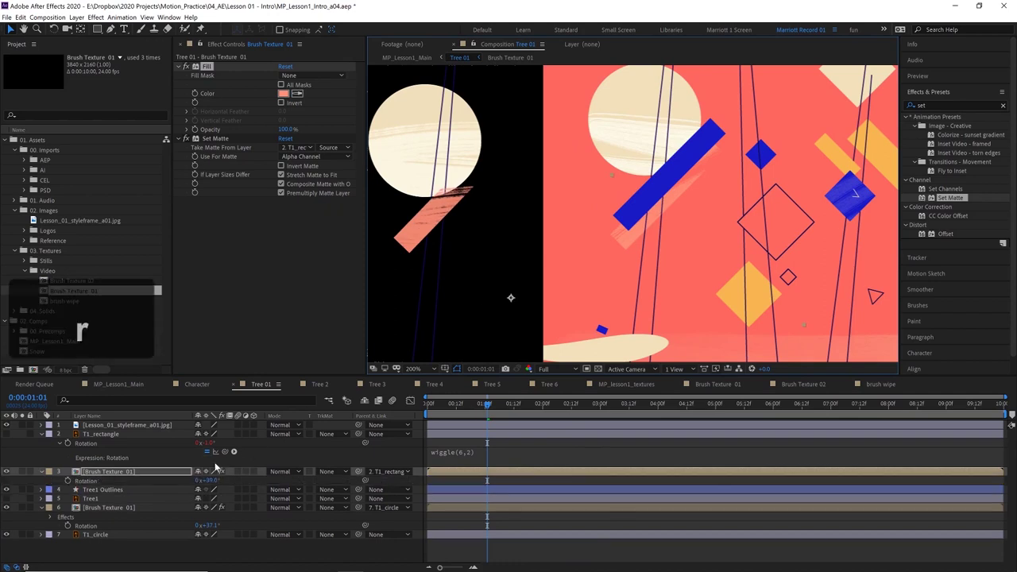
pyautogui.moveTo(203, 481); pyautogui.dragTo(196, 481)
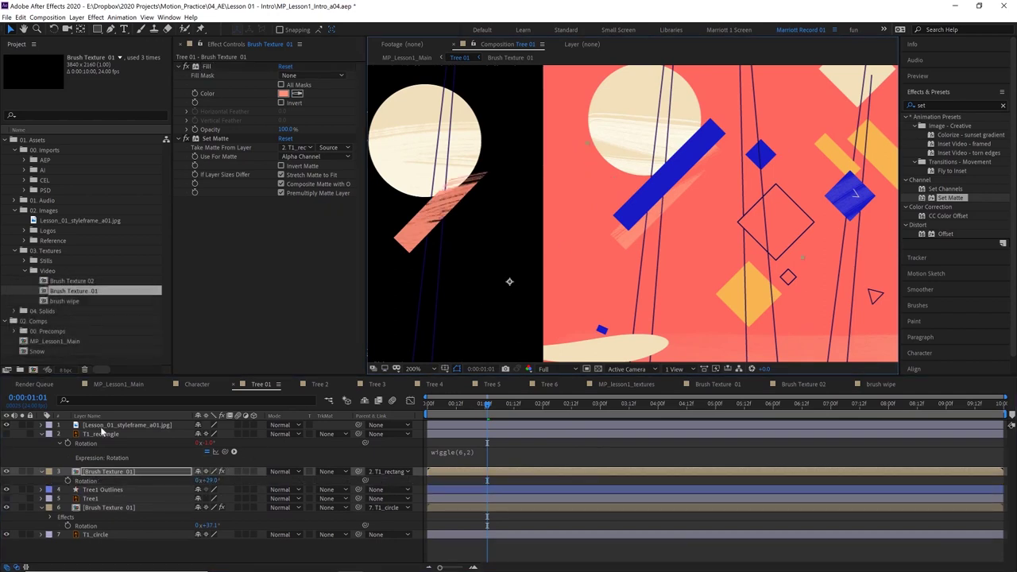
pyautogui.click(6, 434)
pyautogui.click(122, 437)
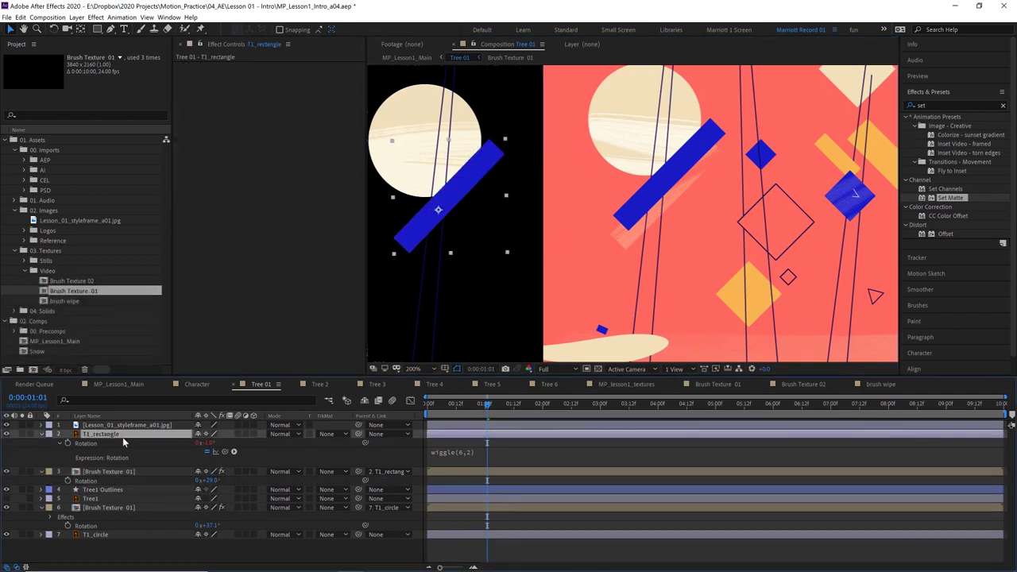
pyautogui.click(119, 472)
pyautogui.press('space')
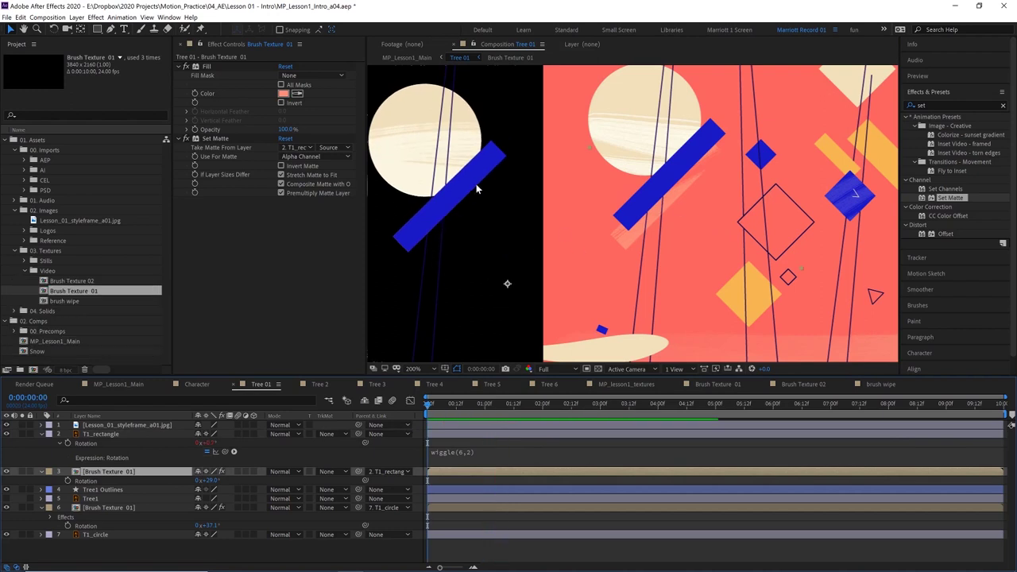
pyautogui.press('z')
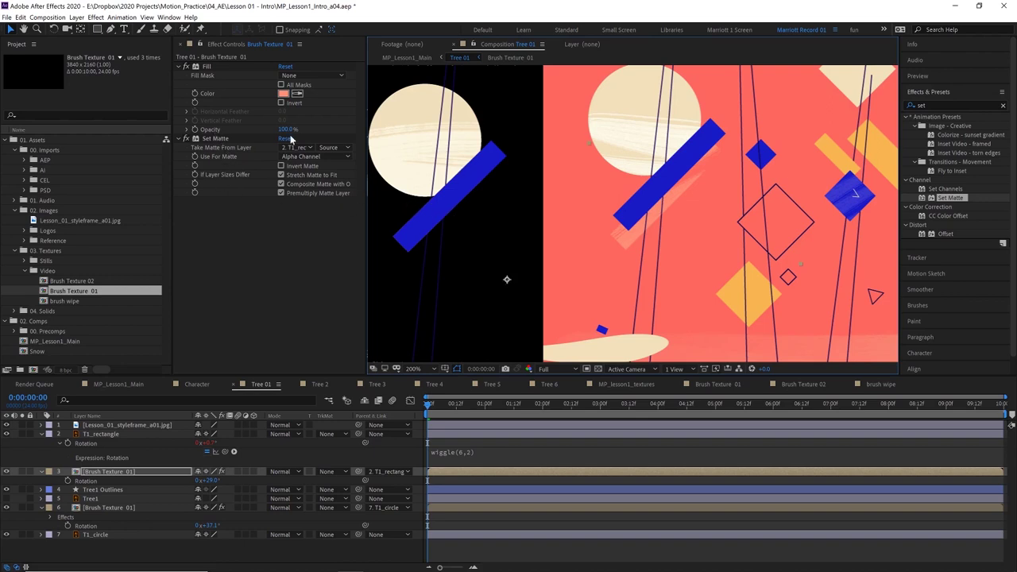
# Apply the Transform effect to the pink brush texture and set the effect's Position to 960, 630
pyautogui.moveTo(935, 106); pyautogui.dragTo(868, 104)
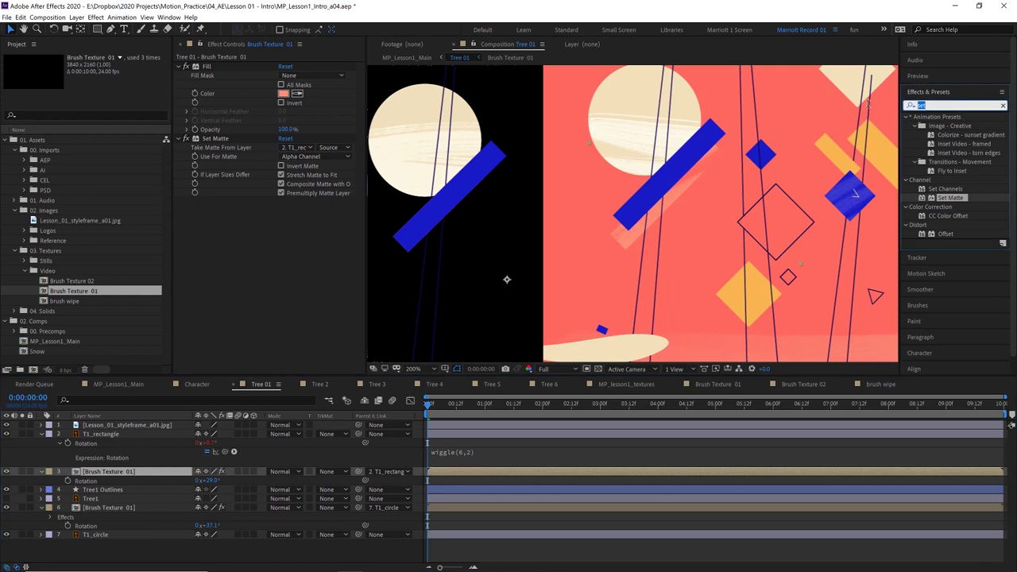
pyautogui.write('trans')
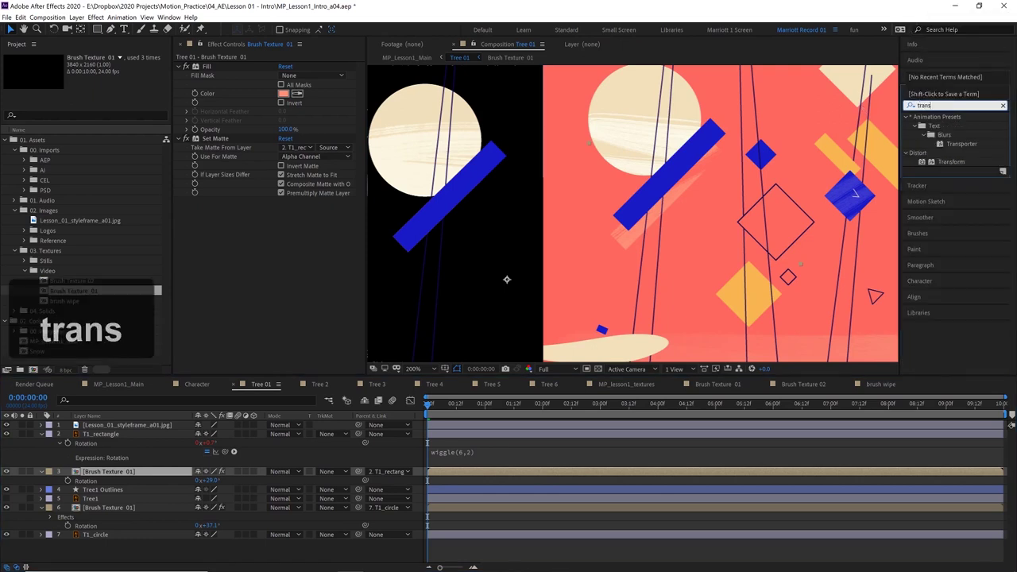
pyautogui.moveTo(952, 161); pyautogui.dragTo(295, 306)
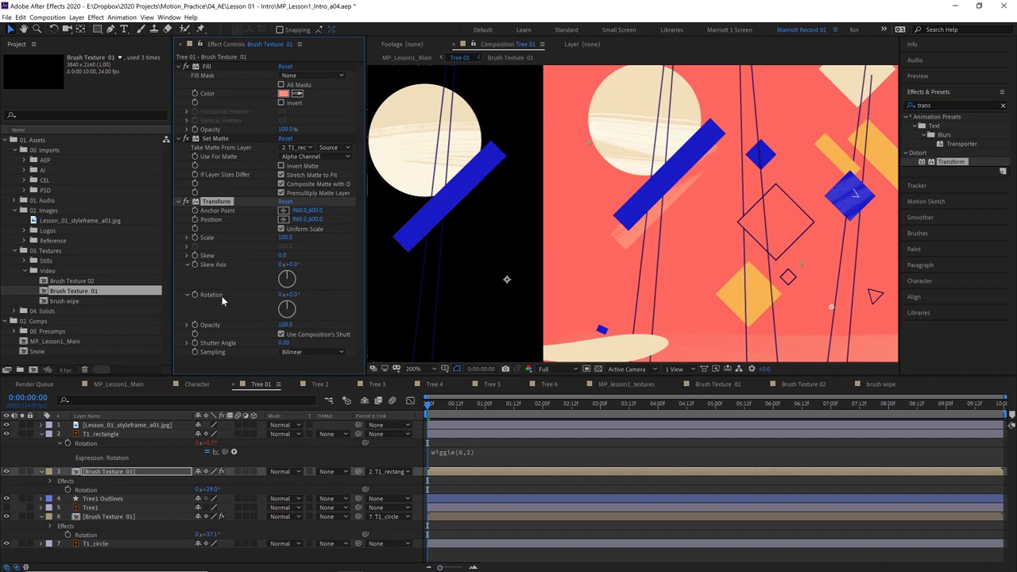
pyautogui.click(153, 441)
pyautogui.click(114, 474)
pyautogui.click(314, 220)
pyautogui.moveTo(315, 220); pyautogui.dragTo(333, 215)
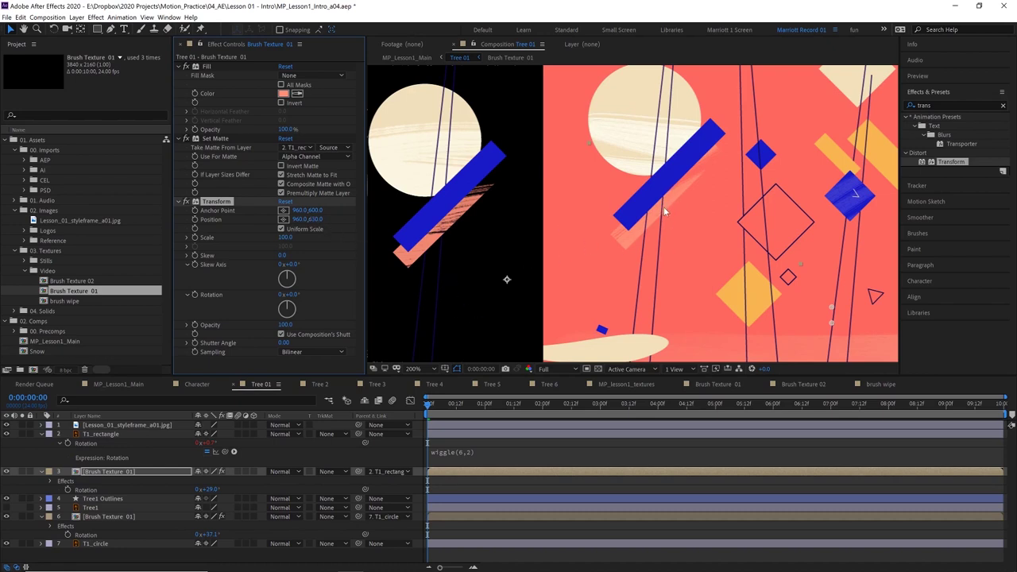
# Move the pink brush texture layer below Tree1, give it a Red label and preview the animation
pyautogui.moveTo(112, 473); pyautogui.dragTo(109, 512)
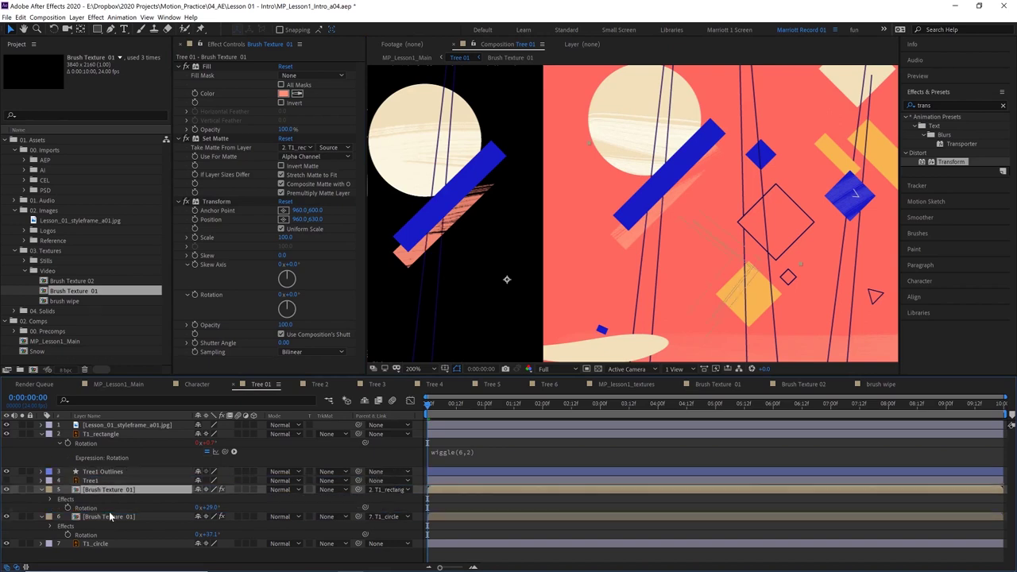
pyautogui.click(48, 490)
pyautogui.click(79, 340)
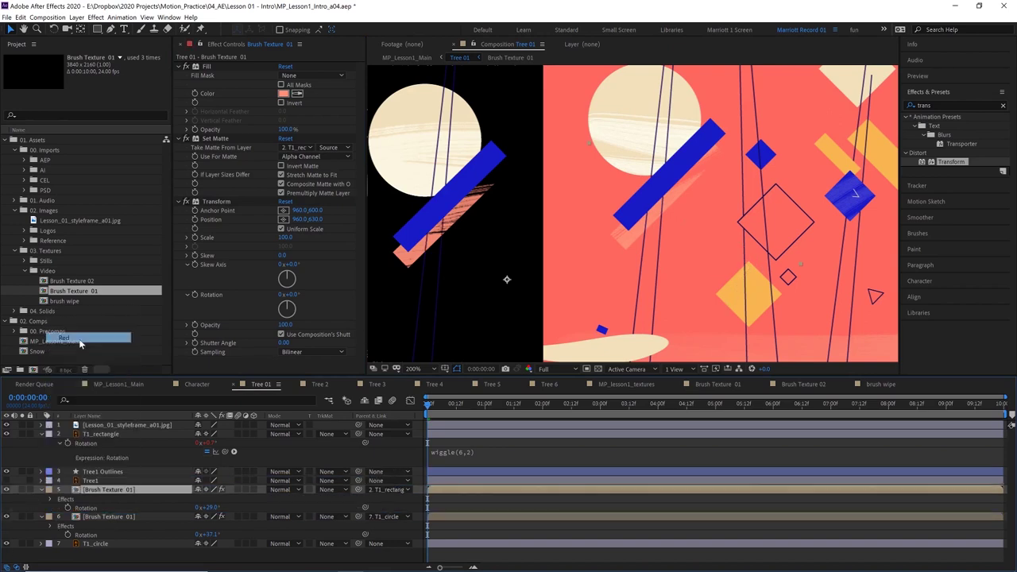
pyautogui.click(124, 516)
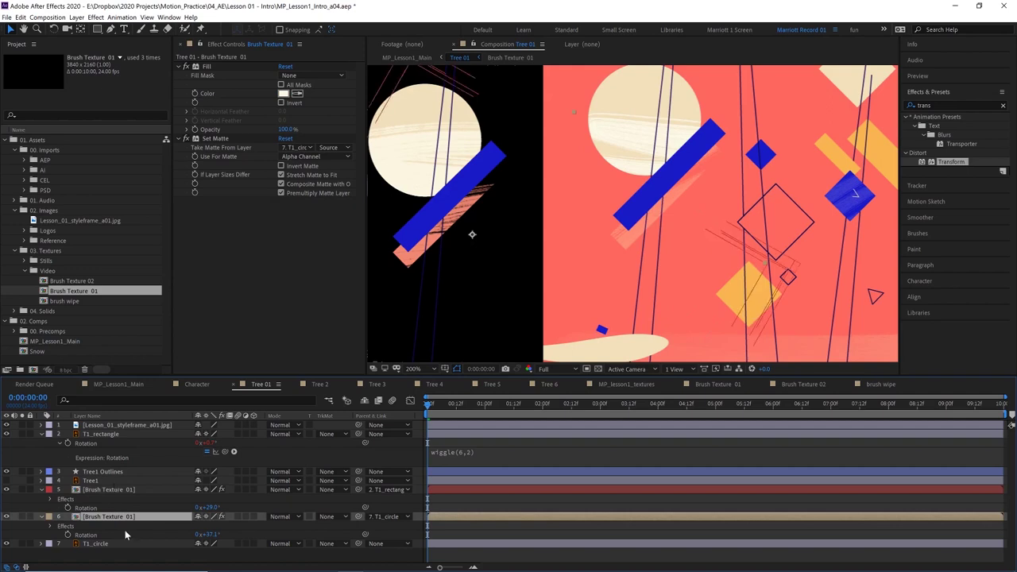
pyautogui.press('space')
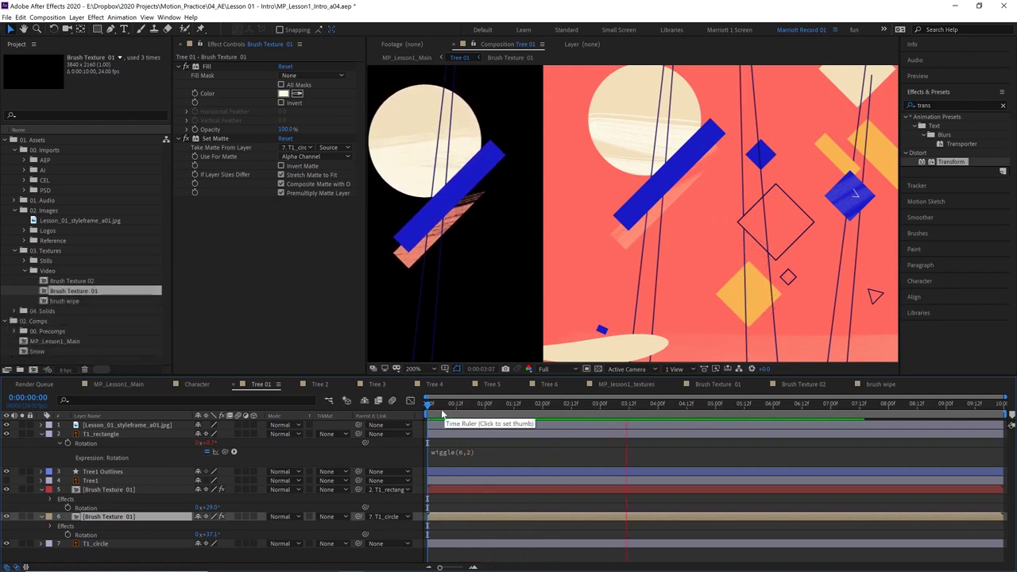
pyautogui.click(456, 406)
pyautogui.press(',')
# Hide the styleframe layer and copy it together with the circle's Brush Texture 01 layer
pyautogui.click(128, 426)
pyautogui.click(7, 425)
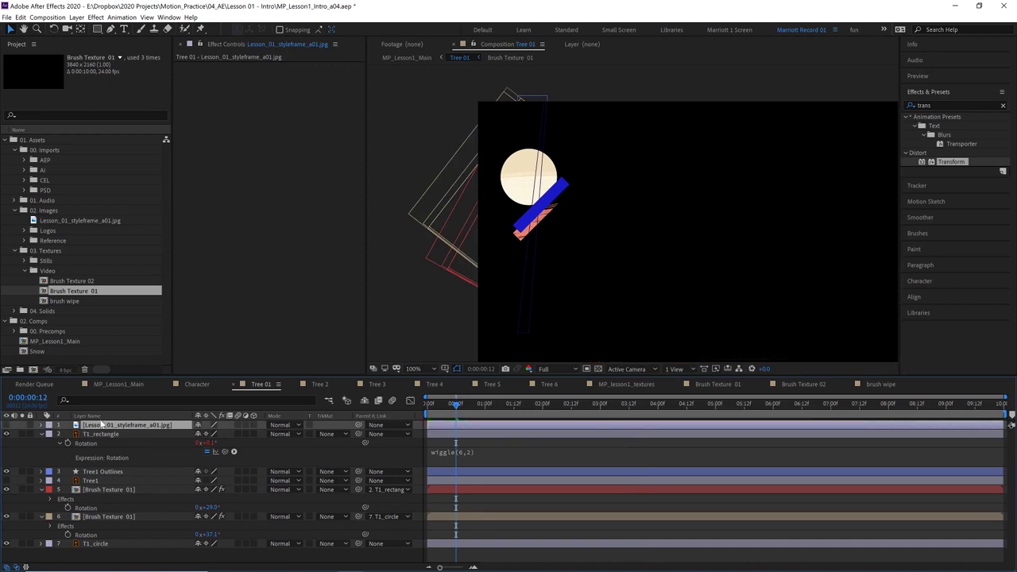
pyautogui.keyDown('ctrl'); pyautogui.click(102, 490); pyautogui.keyUp('ctrl')
pyautogui.keyDown('ctrl'); pyautogui.click(109, 516); pyautogui.keyUp('ctrl')
pyautogui.click(111, 489)
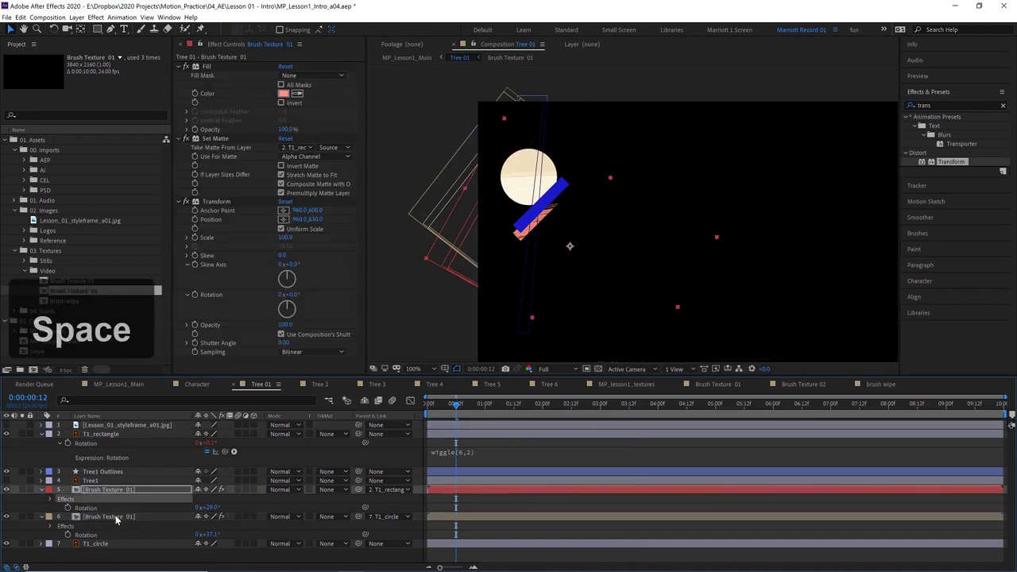
pyautogui.click(115, 516)
pyautogui.keyDown('ctrl'); pyautogui.click(125, 426); pyautogui.keyUp('ctrl')
pyautogui.hotkey('ctrl', 'c')
# Paste the copied brush texture and styleframe layers into the Tree 2 composition
pyautogui.click(320, 384)
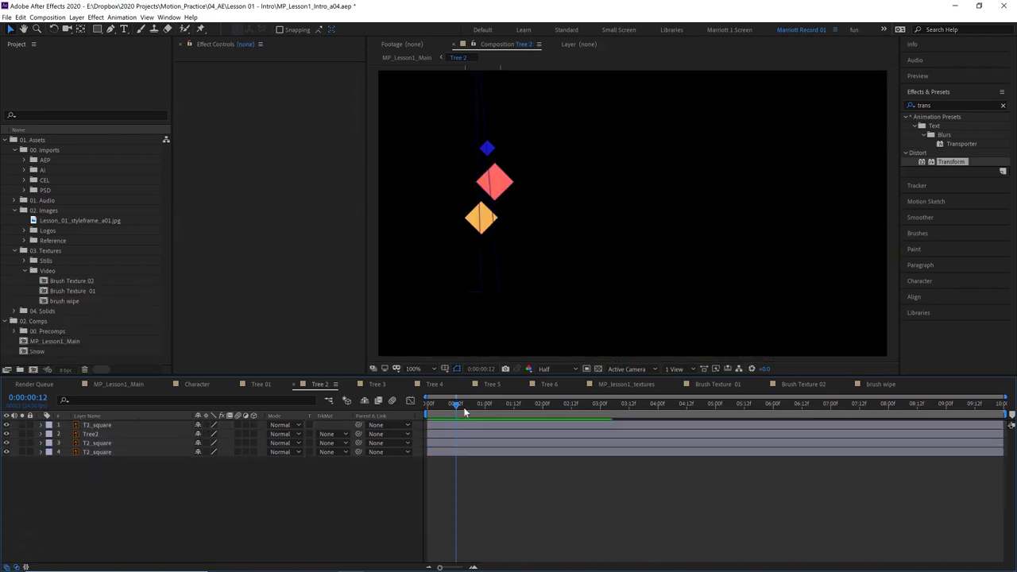
pyautogui.click(439, 405)
pyautogui.moveTo(439, 407); pyautogui.dragTo(441, 406)
pyautogui.hotkey('ctrl', 'v')
pyautogui.click(470, 546)
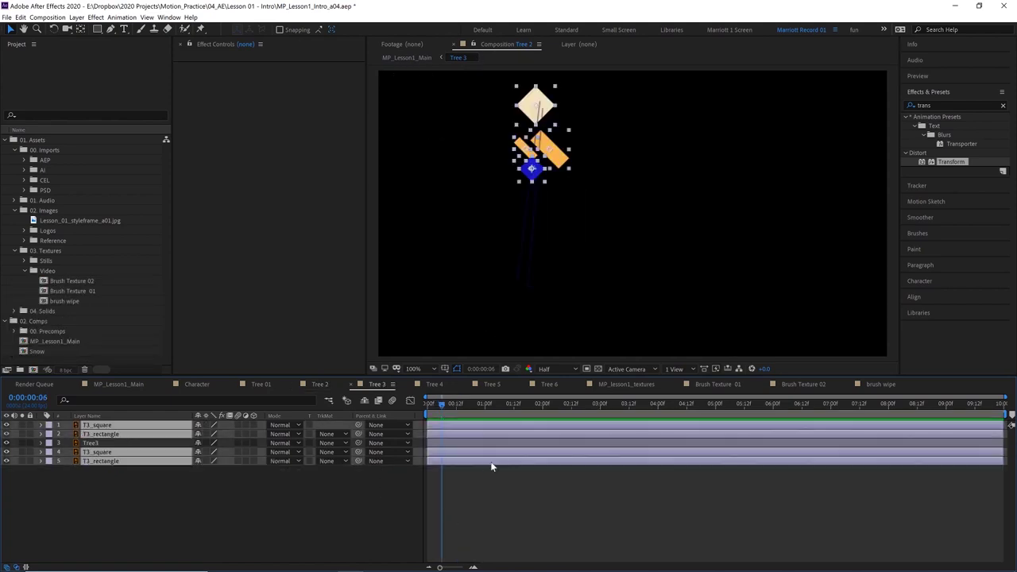
# Paste the brush texture and styleframe layers into Tree 3, show the styleframe and select the brush texture
pyautogui.click(492, 466)
pyautogui.hotkey('ctrl', 'v')
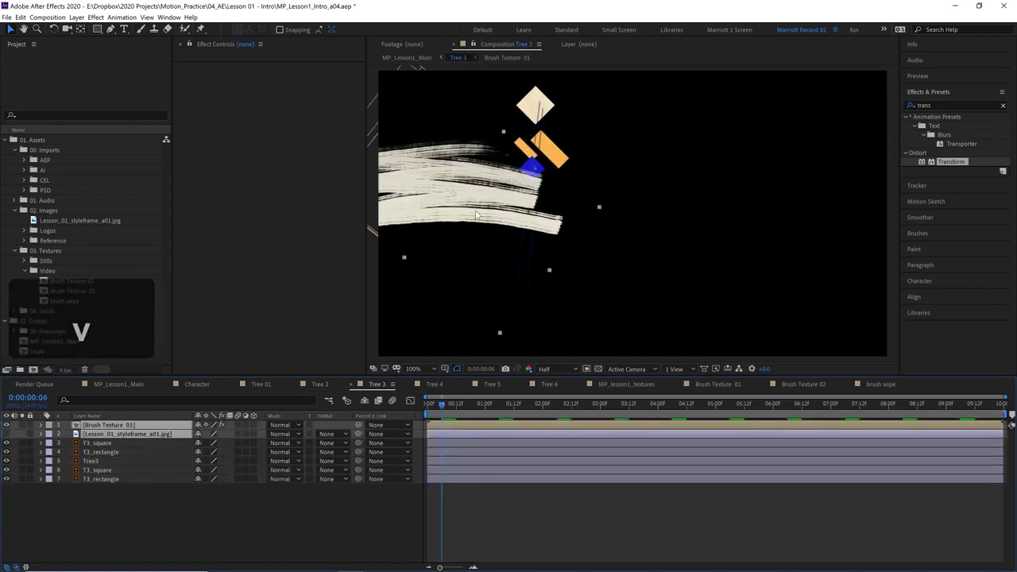
pyautogui.click(272, 522)
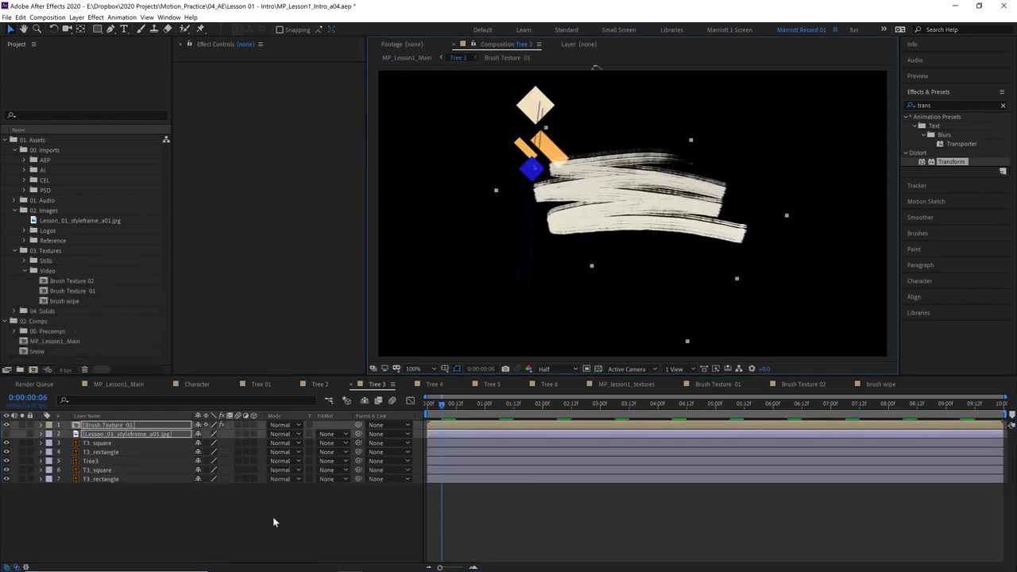
pyautogui.click(6, 434)
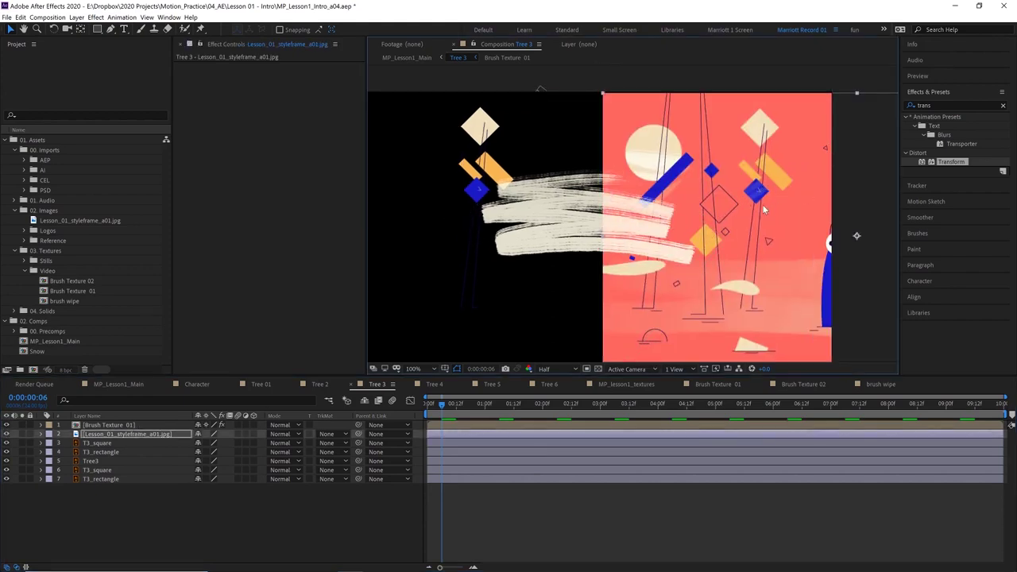
pyautogui.click(112, 425)
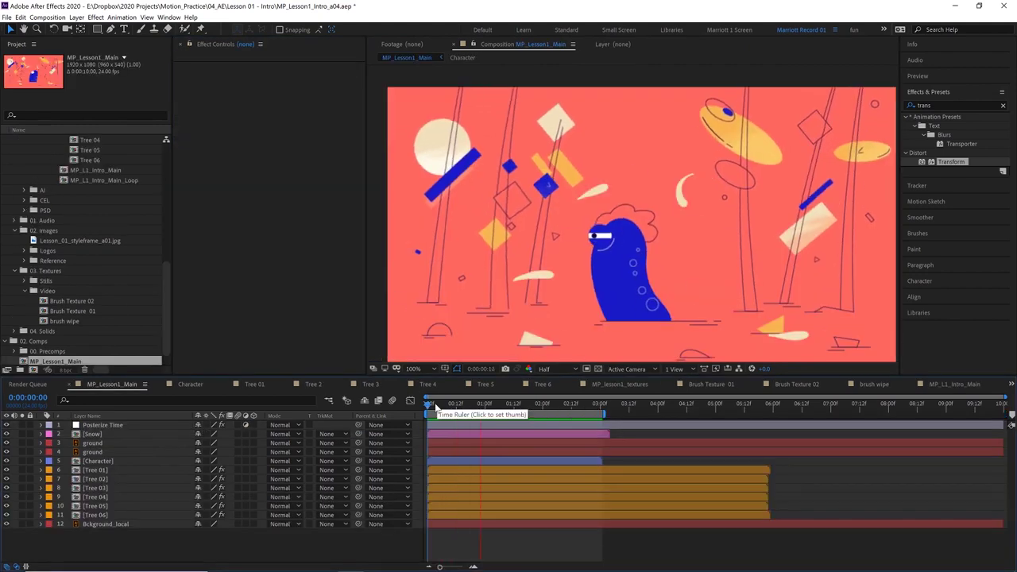
# Add bg_2.png 2 to MP_Lesson1_Main directly above Bckground_local, scale it to 40% and nudge it down
pyautogui.click(431, 403)
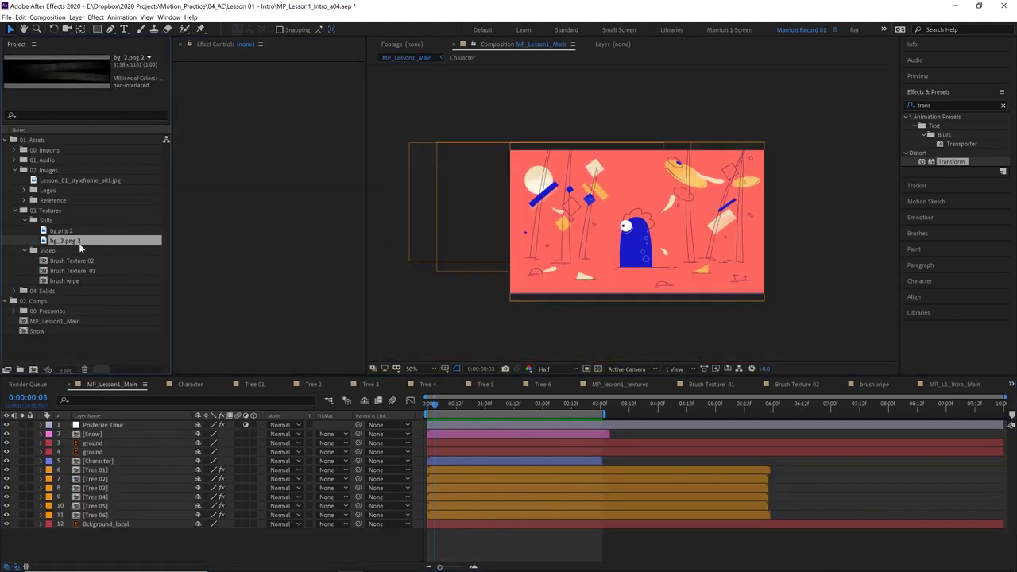
pyautogui.moveTo(63, 240); pyautogui.dragTo(621, 249)
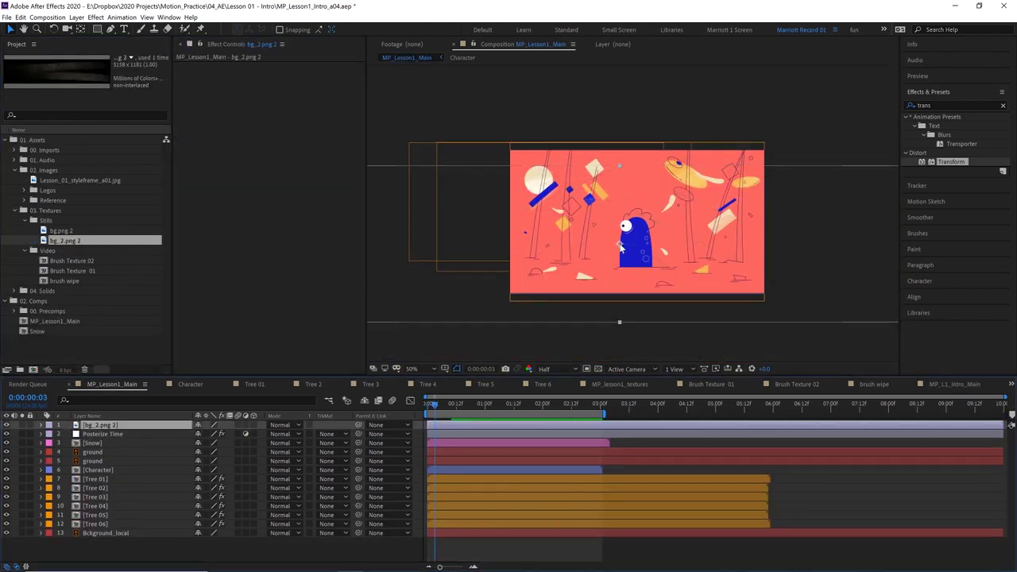
pyautogui.write('s')
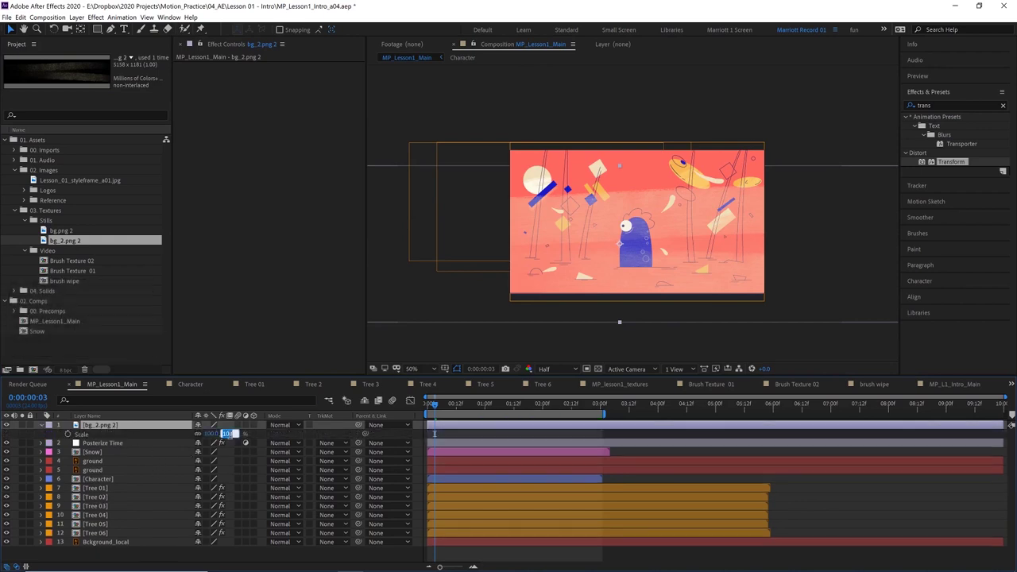
pyautogui.write('40')
pyautogui.press('Return')
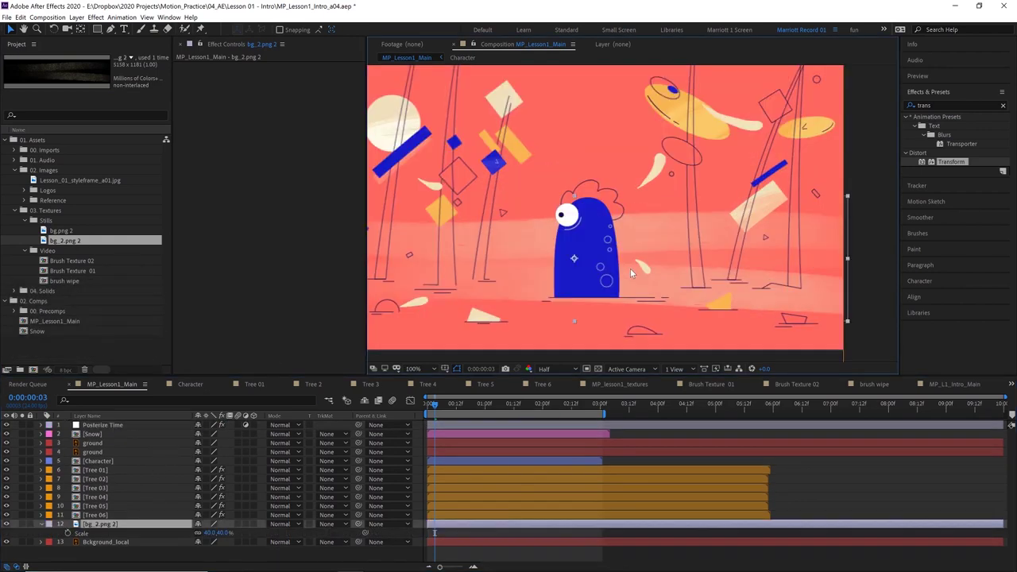
pyautogui.hotkey('shift', 'Down')
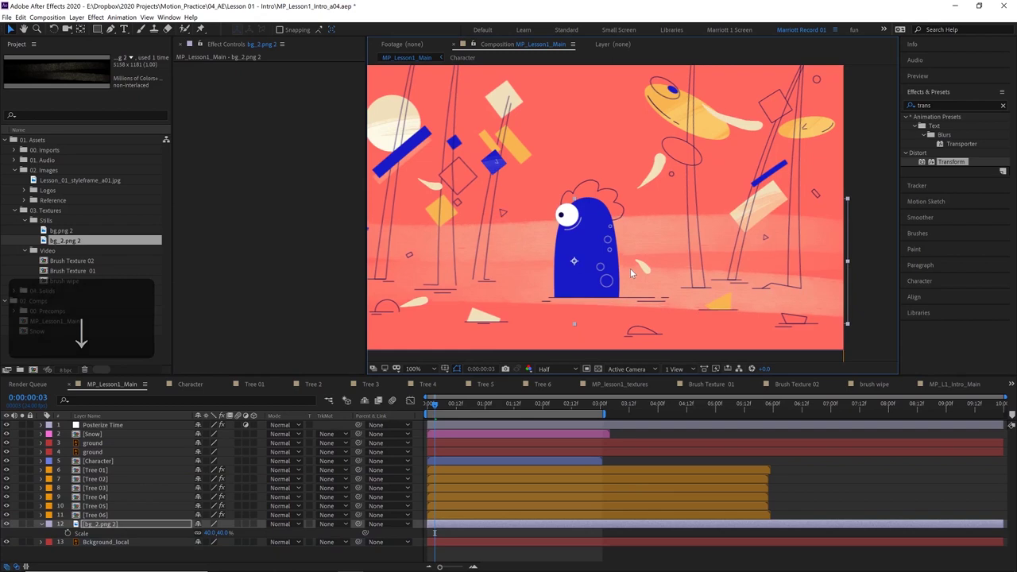
# Add the brush wipe composition to MP_Lesson1_Main and place it directly above the bg_2.png 2 layer
pyautogui.click(77, 281)
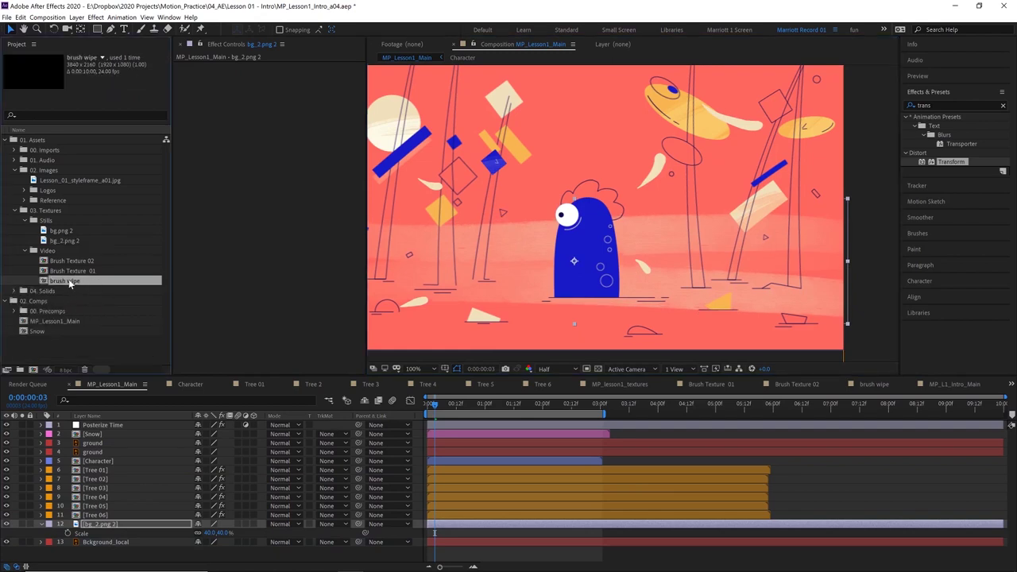
pyautogui.moveTo(70, 284)
pyautogui.mouseDown()
pyautogui.moveTo(548, 254)
pyautogui.moveTo(577, 273)
pyautogui.mouseUp()
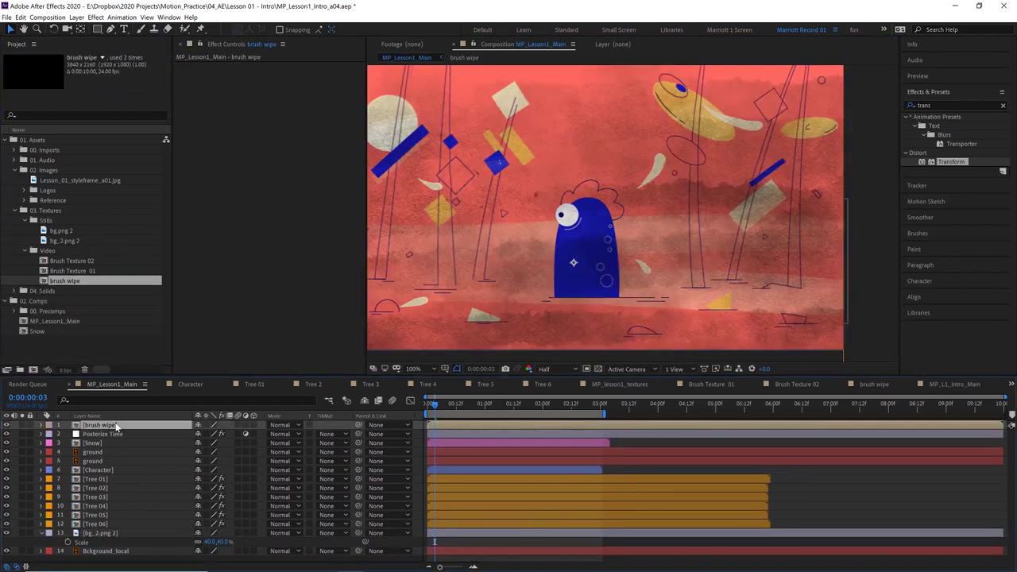
pyautogui.moveTo(116, 427); pyautogui.dragTo(118, 548)
# Rename the bg_2.png 2 layer as BG texture
pyautogui.click(106, 534)
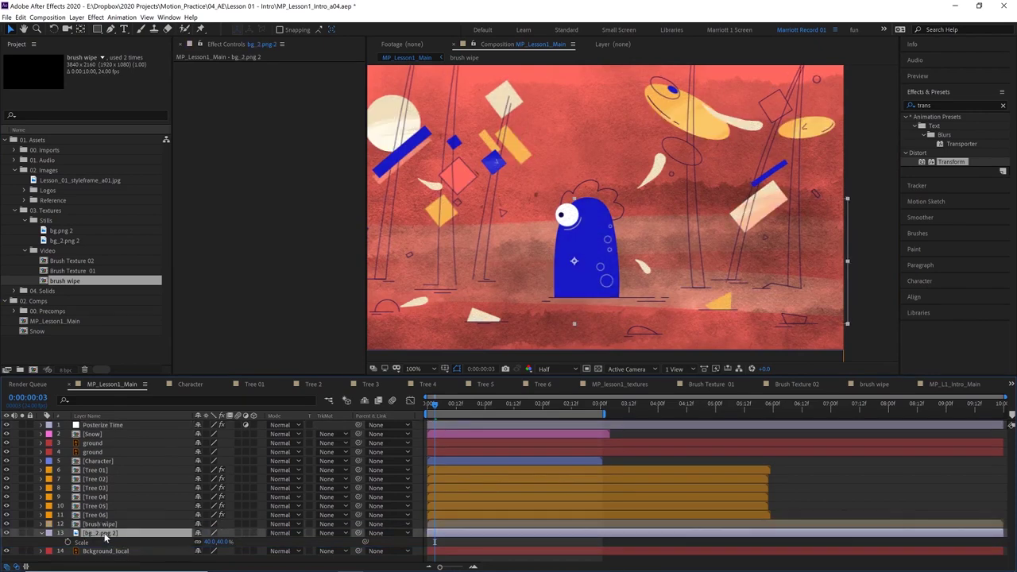
pyautogui.press('Return')
pyautogui.write('BG texture')
pyautogui.press('Return')
# Go to 0:00:01:23, hide the brush wipe layer and set BG texture's track matte to Alpha Inverted Matte from brush wipe
pyautogui.click(436, 404)
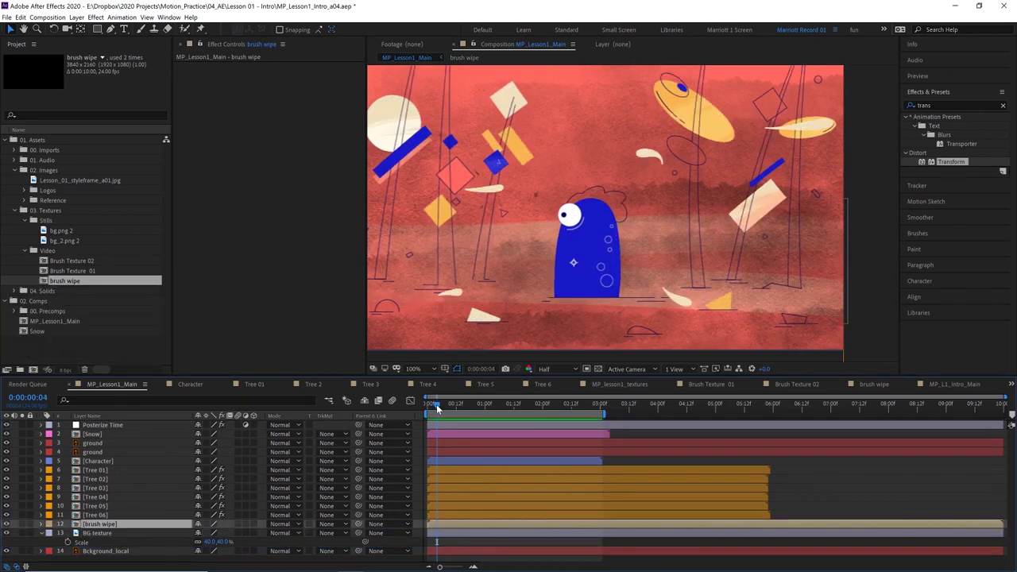
pyautogui.click(106, 534)
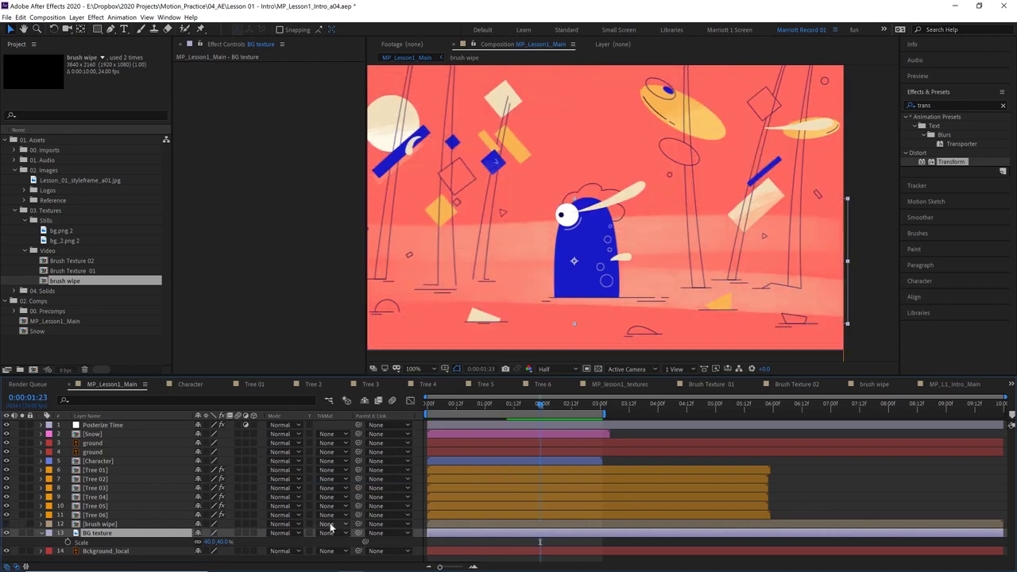
pyautogui.click(331, 533)
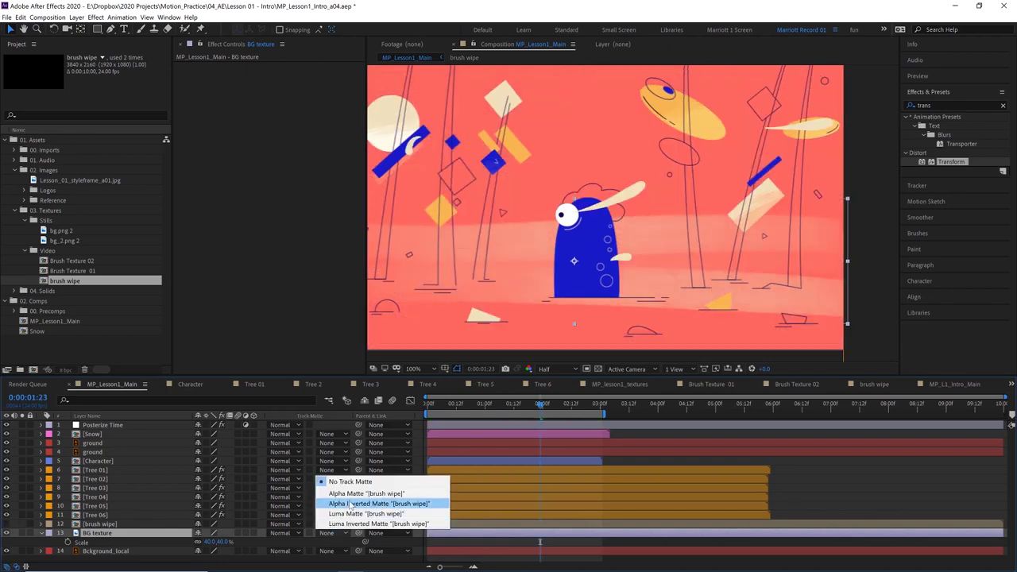
pyautogui.click(350, 504)
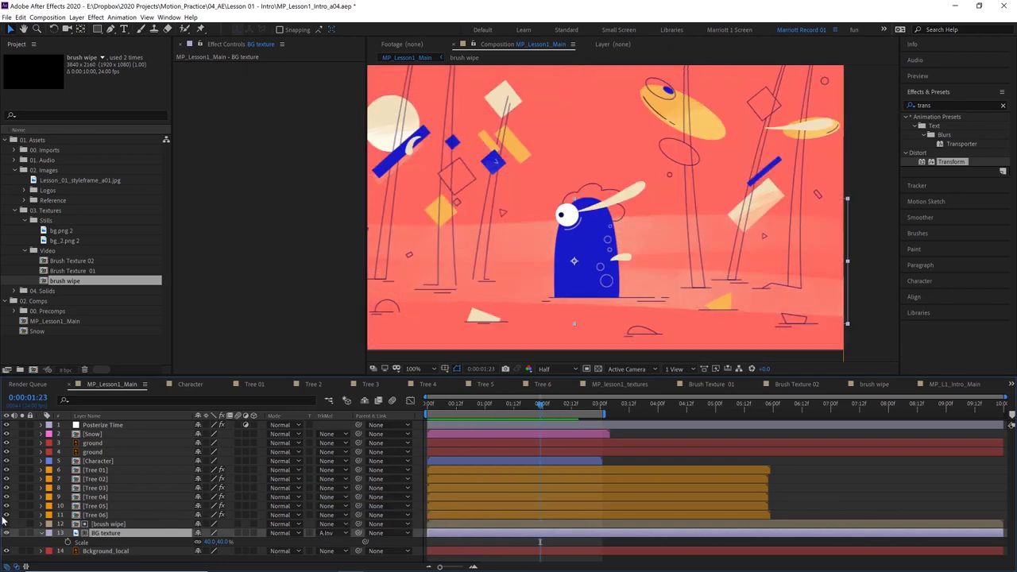
# Toggle the brush wipe layer's visibility to compare it with the matted BG texture
pyautogui.click(111, 524)
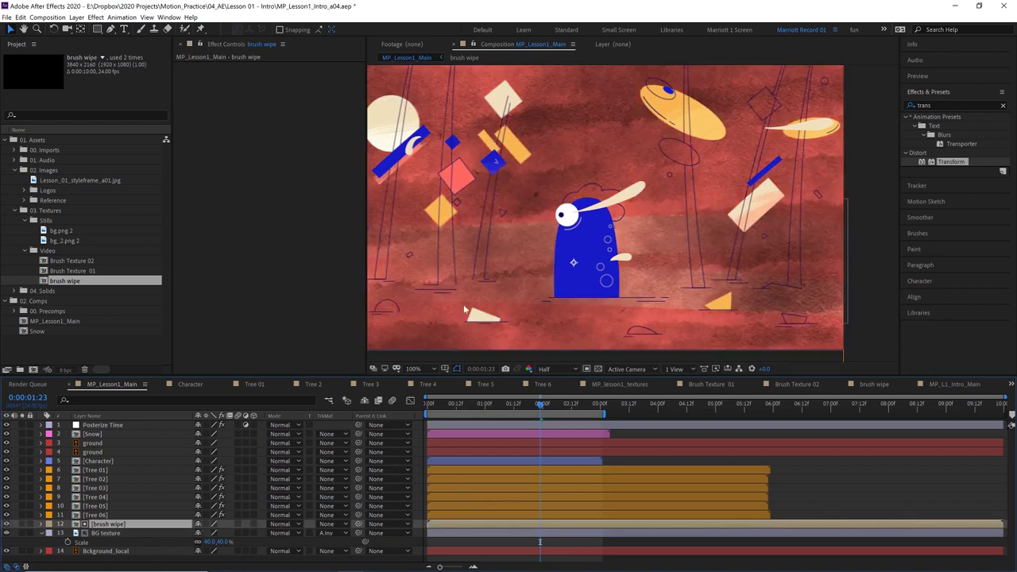
pyautogui.click(6, 524)
pyautogui.click(113, 533)
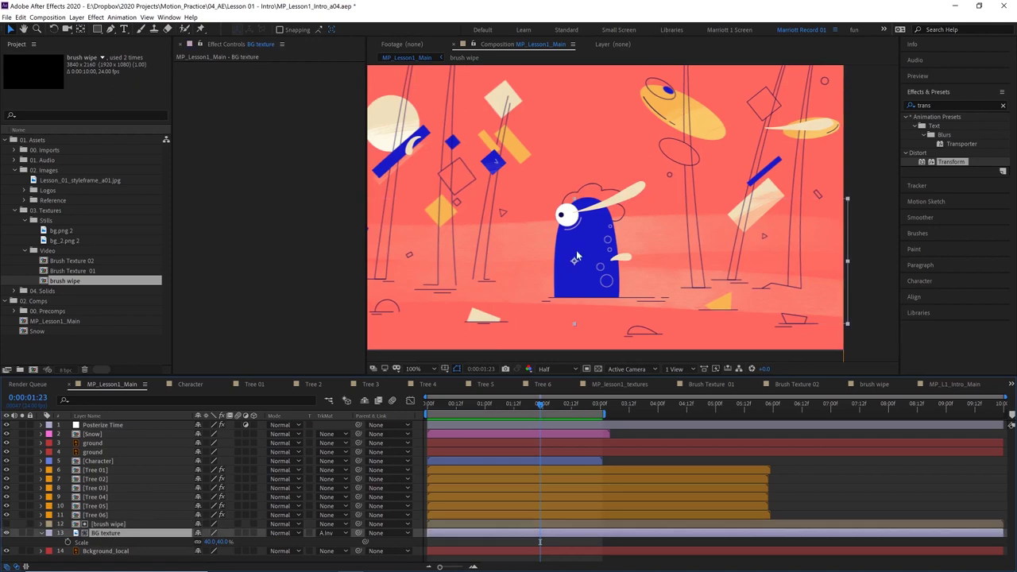
# Select the brush wipe layer, preview the matted background, and move to 0:00:00:23
pyautogui.click(108, 523)
pyautogui.press('space')
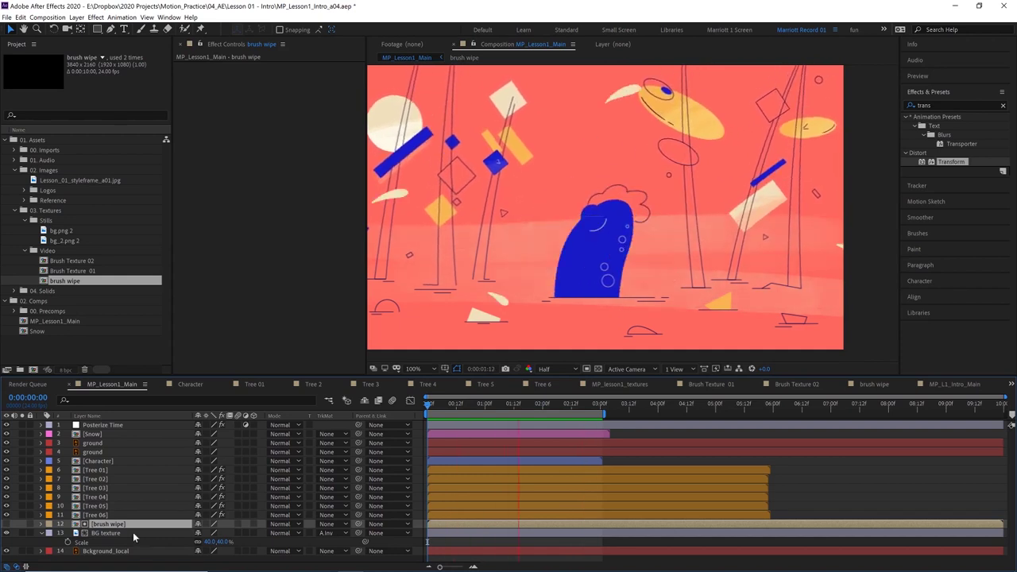
pyautogui.press('space')
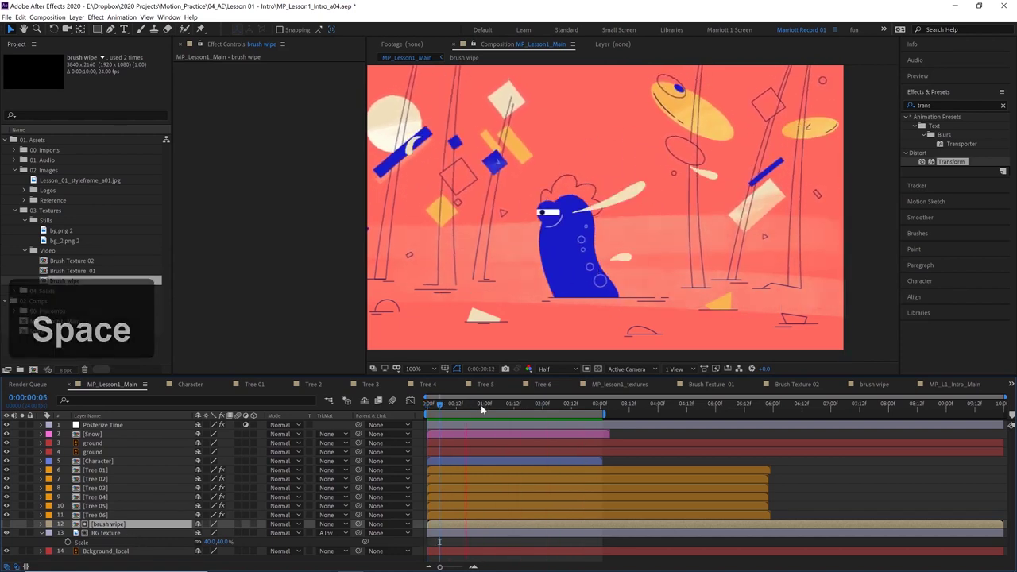
pyautogui.click(481, 406)
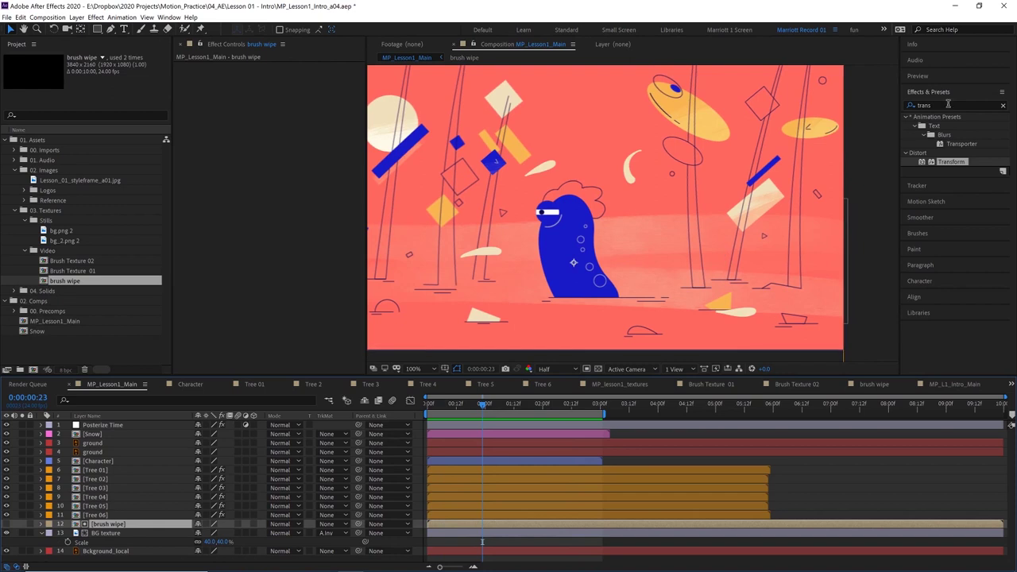
# Apply the Levels effect to the brush wipe layer and set its channel to Alpha
pyautogui.hotkey('ctrl', '5')
pyautogui.write('leve')
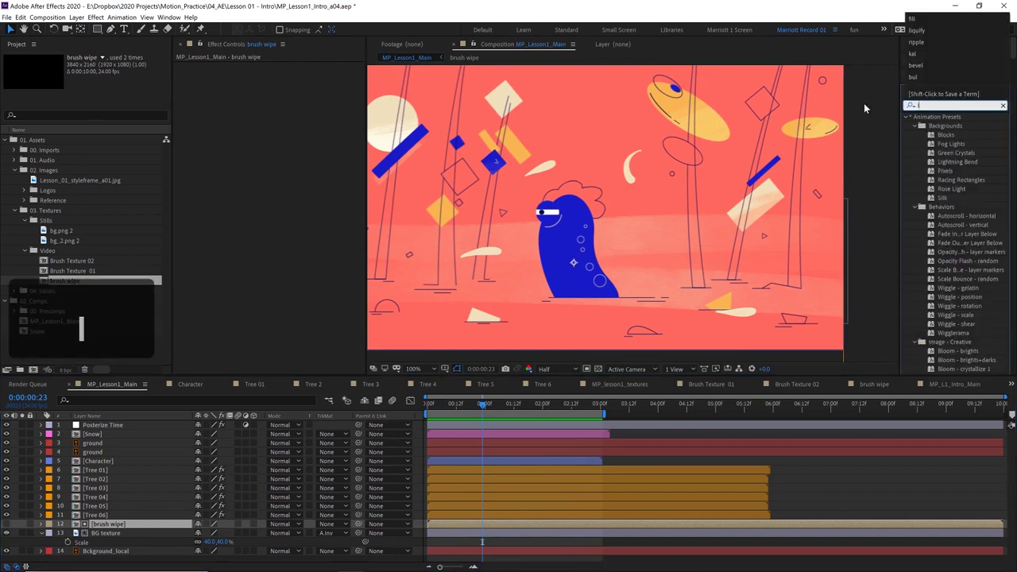
pyautogui.doubleClick(946, 170)
pyautogui.click(314, 76)
pyautogui.click(297, 126)
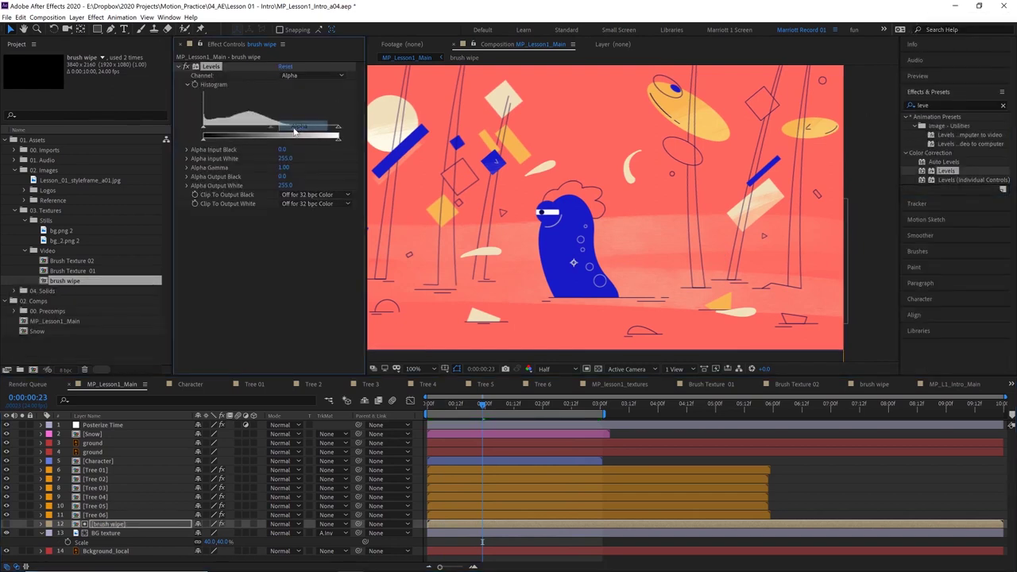
# Try an Alpha Input Black of 65 and Alpha Input White of 93 on brush wipe and preview the texture
pyautogui.moveTo(337, 128); pyautogui.dragTo(308, 127)
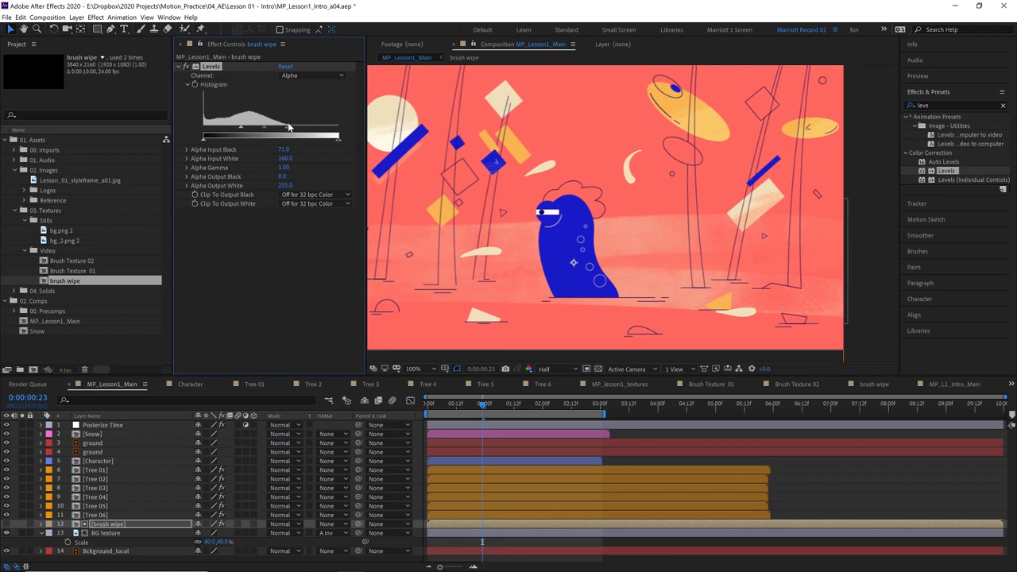
pyautogui.moveTo(248, 148)
pyautogui.mouseDown()
pyautogui.moveTo(243, 134)
pyautogui.moveTo(275, 130)
pyautogui.moveTo(252, 132)
pyautogui.mouseUp()
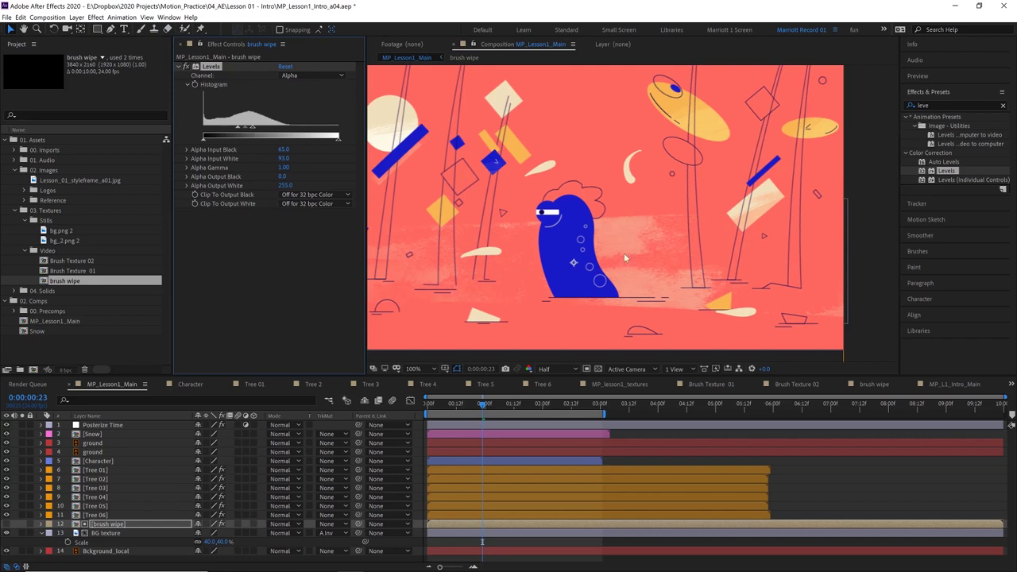
pyautogui.press('space')
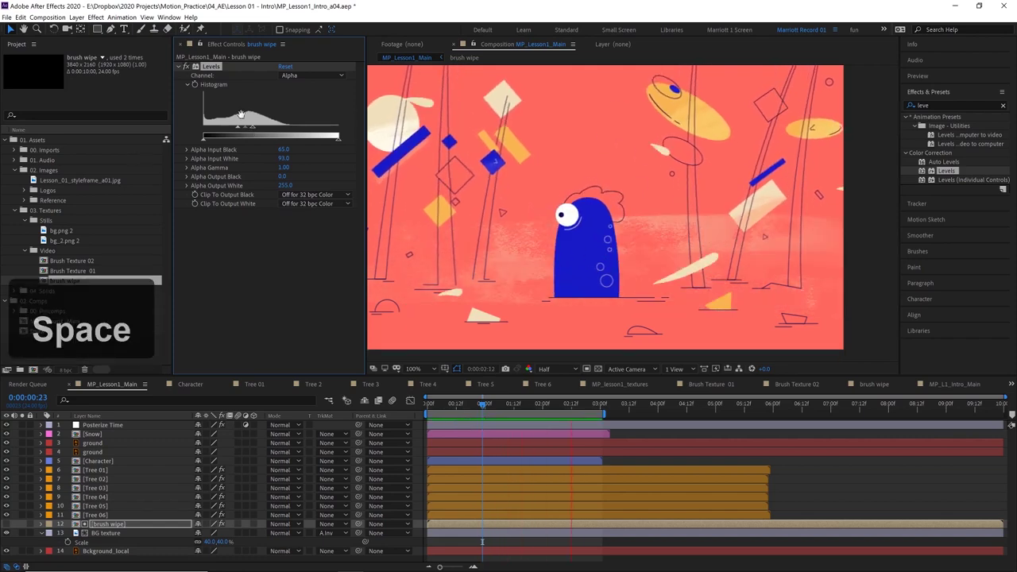
# Set brush wipe's Alpha Input Black to 25 and Alpha Input White to 147, and preview the softer background texture
pyautogui.moveTo(240, 128); pyautogui.dragTo(280, 127)
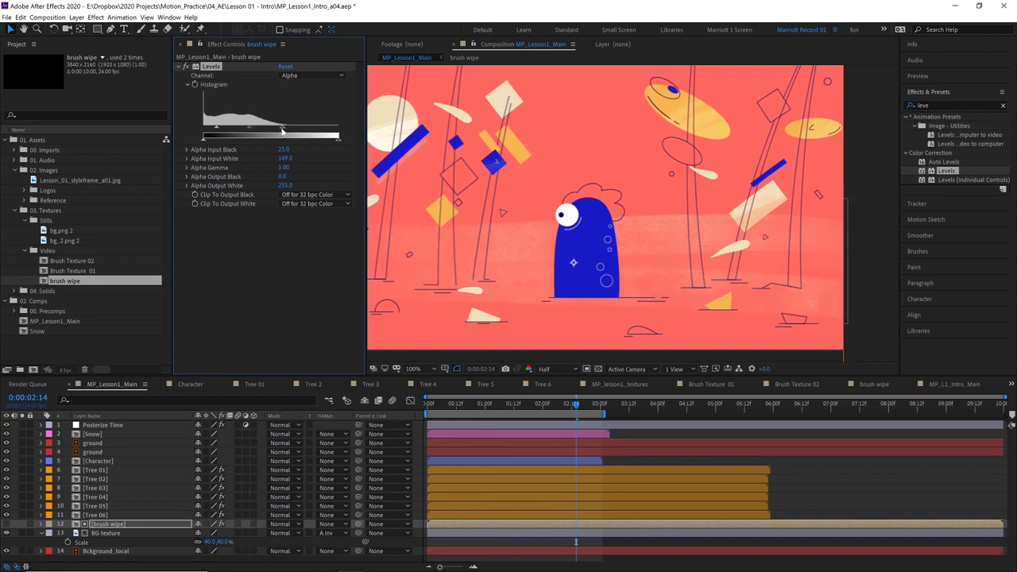
pyautogui.press('space')
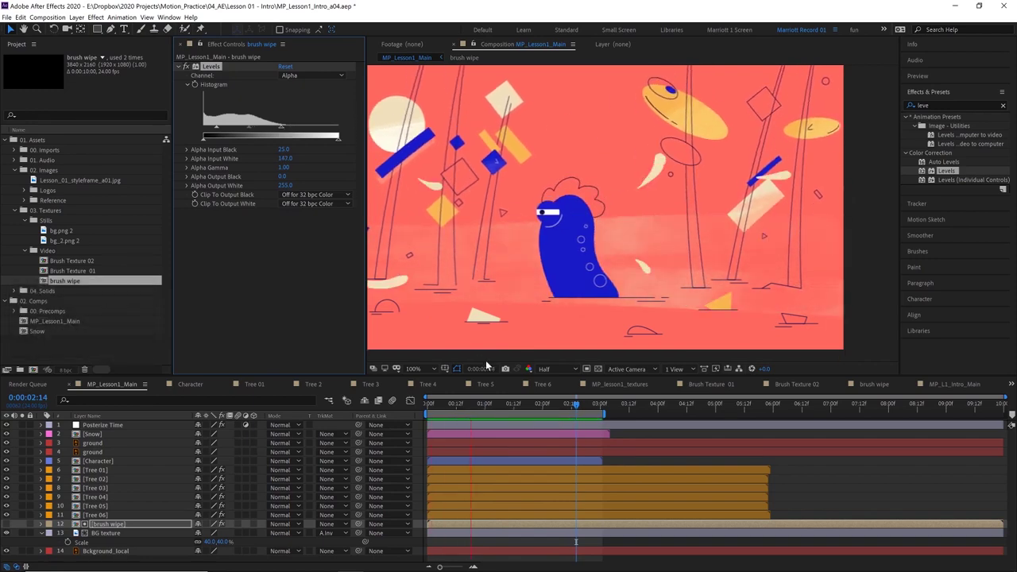
pyautogui.press('space')
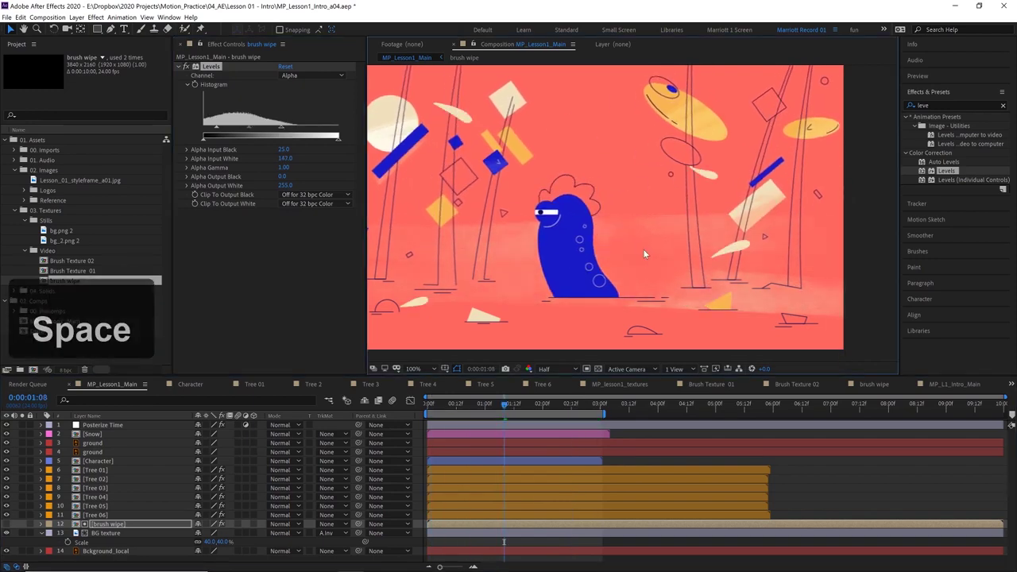
pyautogui.press(',')
pyautogui.press('.')
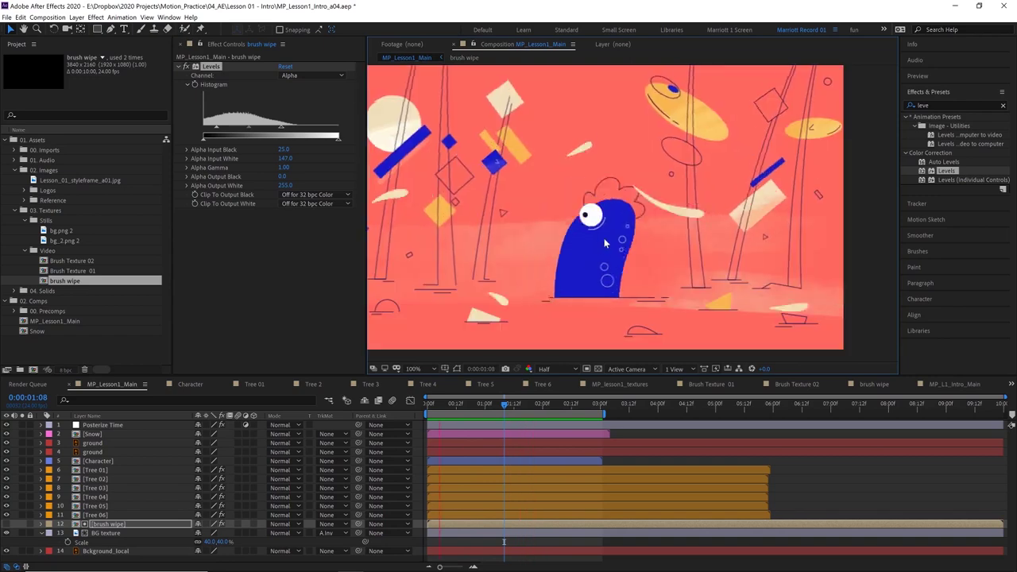
# Set brush wipe's Alpha Input White to 177 and return to the first frame with nothing selected
pyautogui.moveTo(274, 127); pyautogui.dragTo(300, 131)
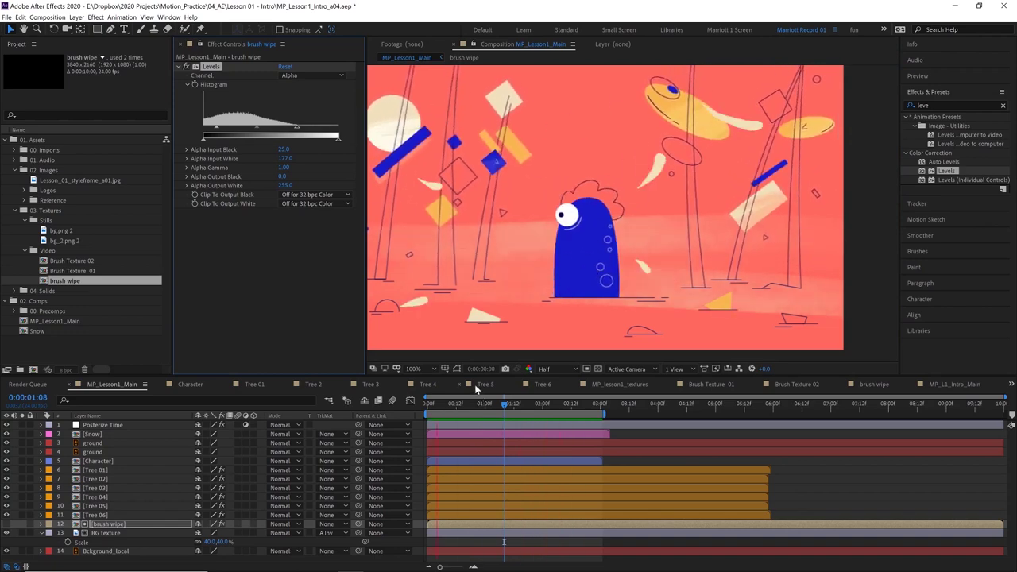
pyautogui.click(430, 404)
pyautogui.press('F2')
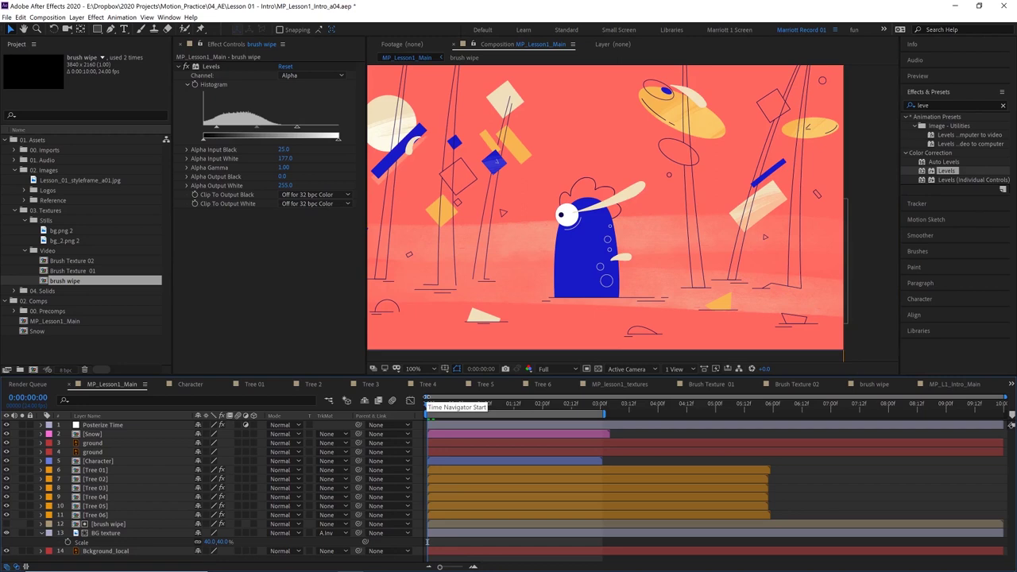
pyautogui.press('space')
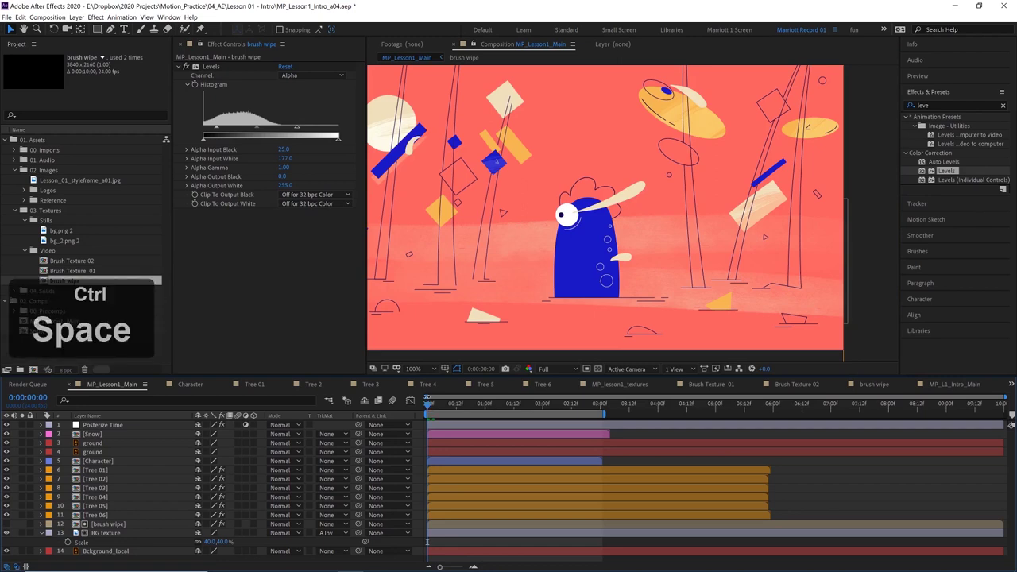
# Add an adjustment layer above all layers of MP_Lesson1_Main, name it boil and keep it selected
pyautogui.hotkey('ctrl', 'alt', 'y')
pyautogui.press('Return')
pyautogui.press('BackSpace')
pyautogui.write('boil')
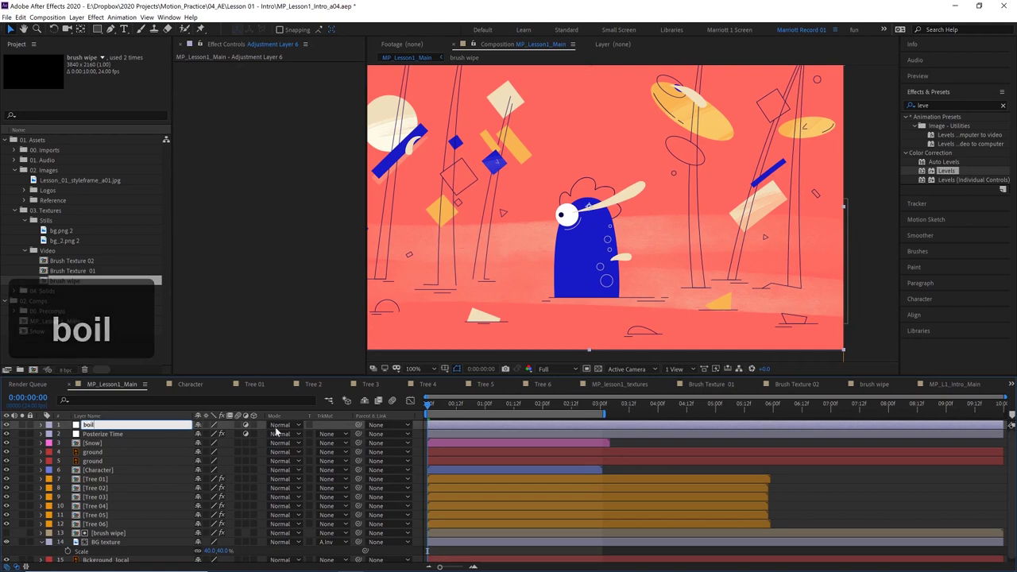
pyautogui.click(536, 478)
pyautogui.click(494, 426)
# Apply Turbulent Displace to the boil layer and inspect the distortion on the character and trees
pyautogui.click(926, 104)
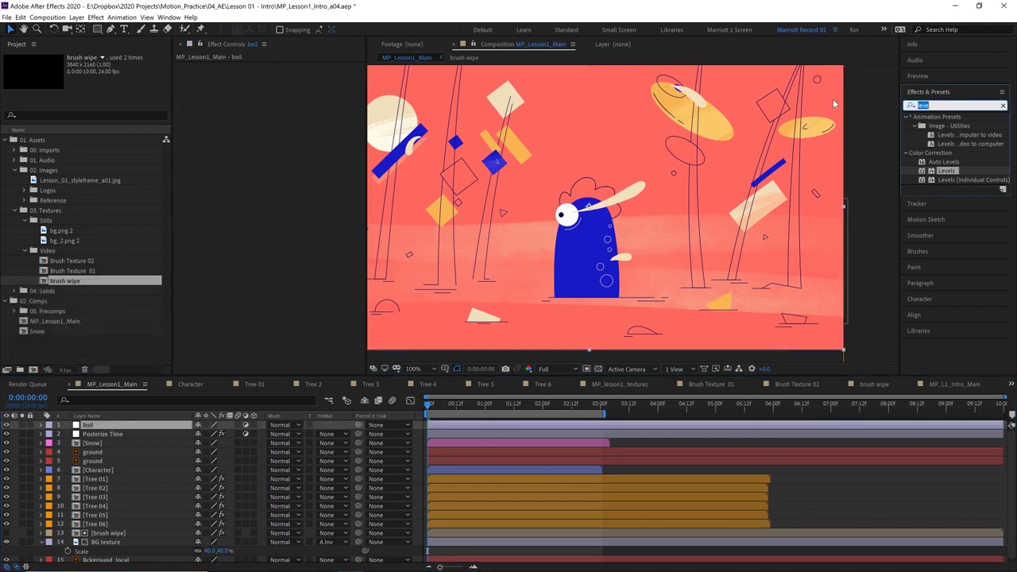
pyautogui.write('turb')
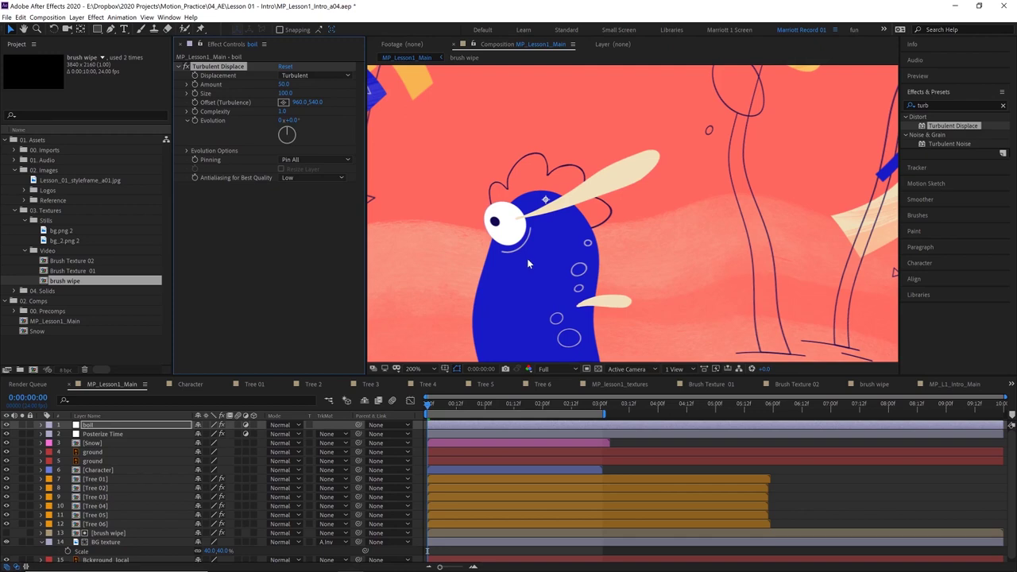
pyautogui.scroll(-1, 515, 249)
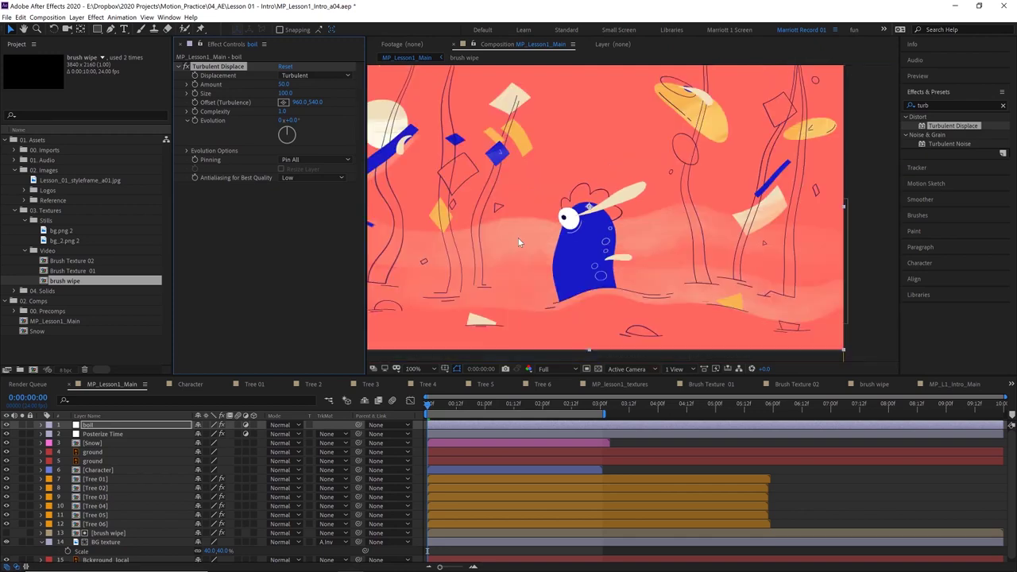
pyautogui.scroll(1, 549, 228)
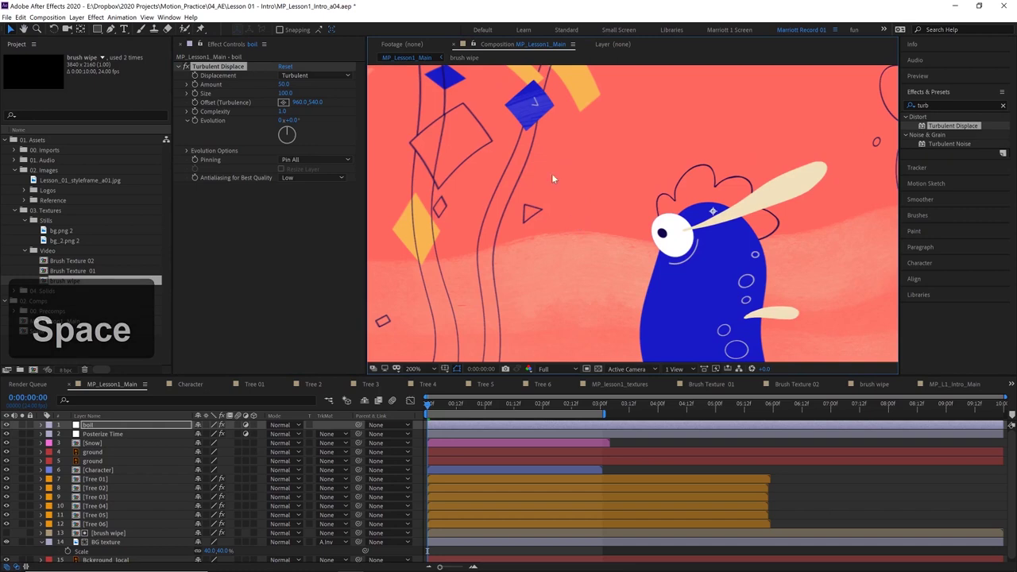
pyautogui.moveTo(435, 159); pyautogui.dragTo(548, 165)
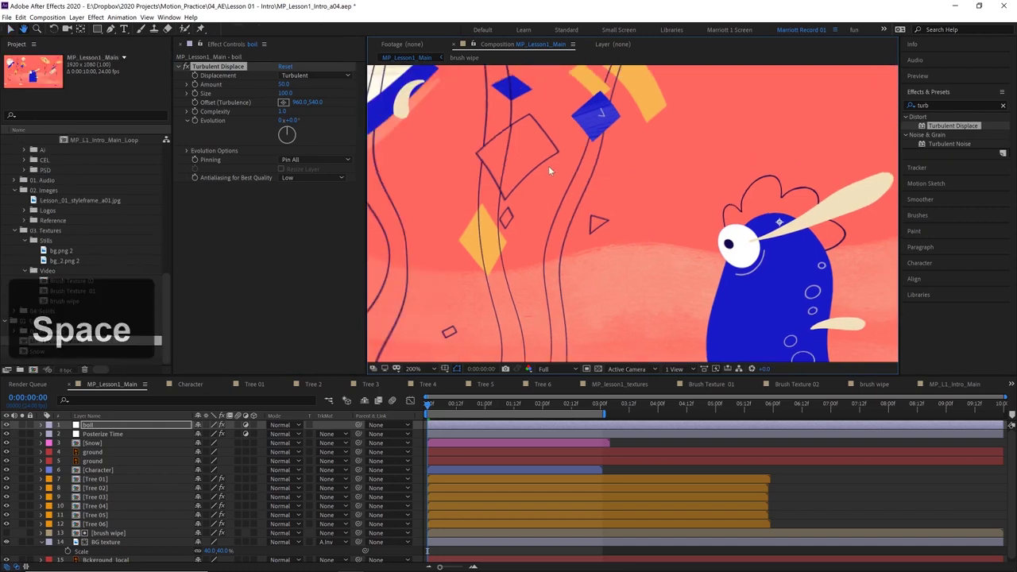
# Set the boil layer's Turbulent Displace amount to 5 and size to 20
pyautogui.click(283, 84)
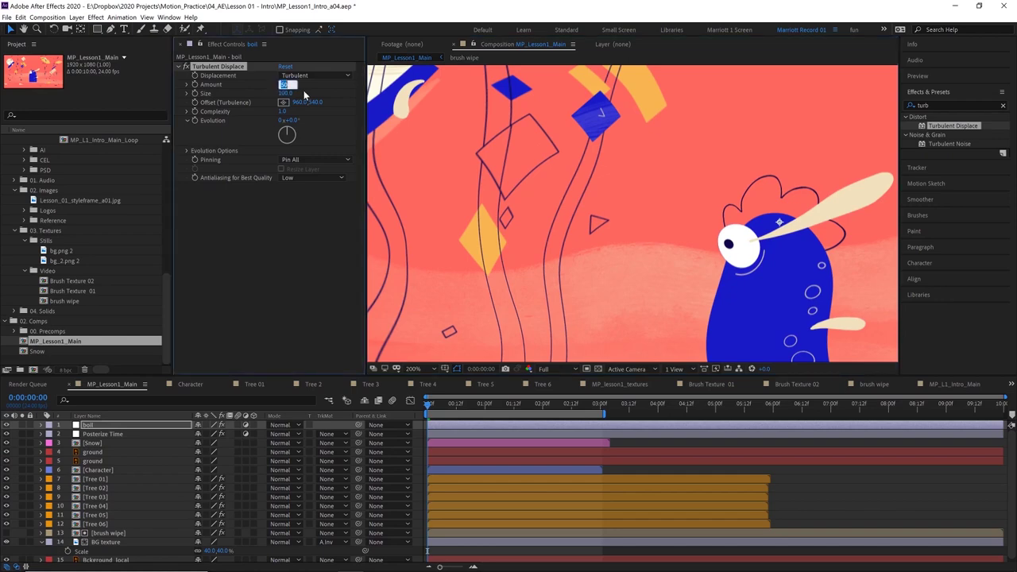
pyautogui.write('5')
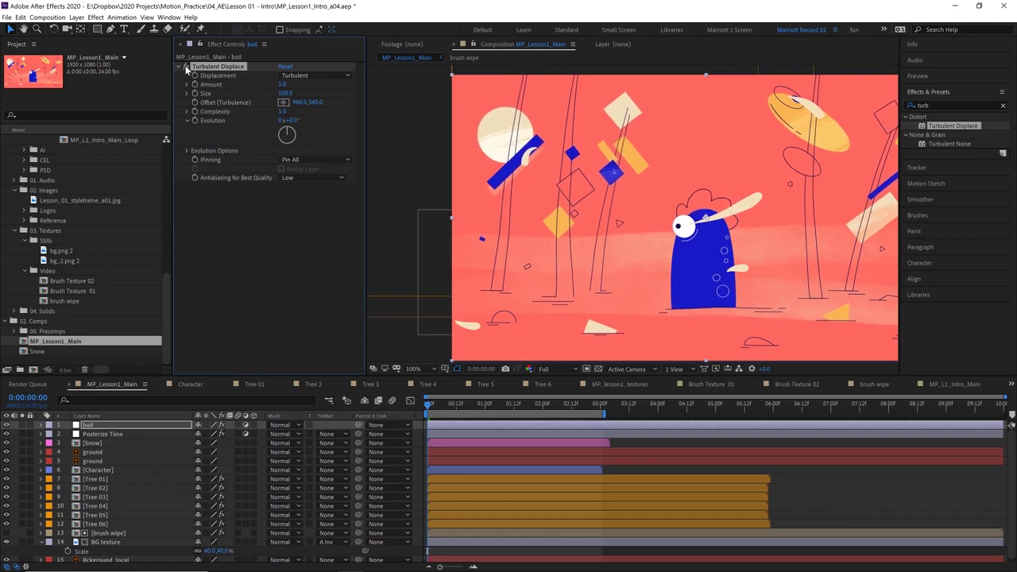
pyautogui.click(285, 93)
pyautogui.write('20')
pyautogui.press('Return')
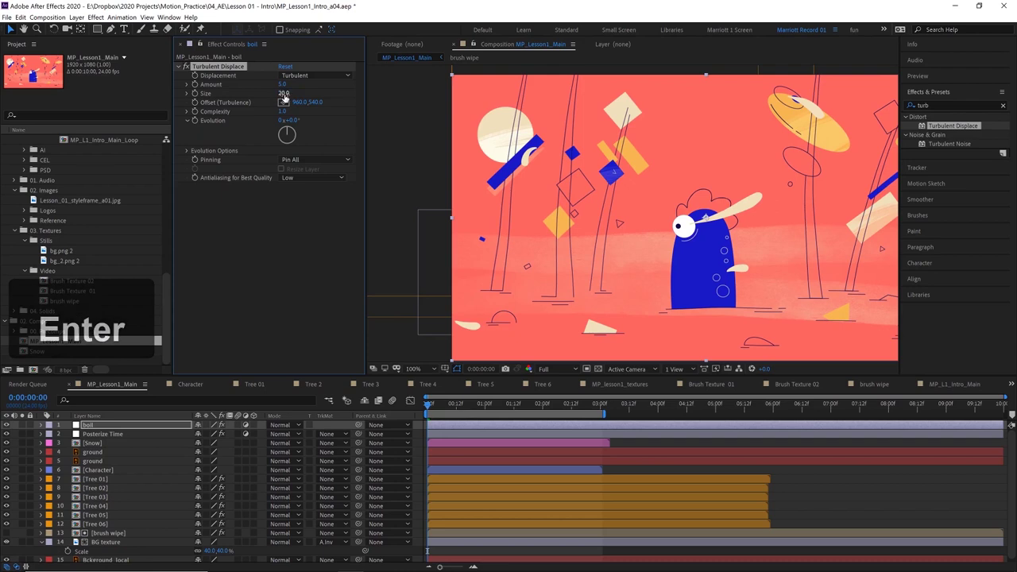
# Add the expression time*50 to the Random Seed in Turbulent Displace's Evolution Options on the boil layer
pyautogui.press('space')
pyautogui.scroll(4, 559, 140)
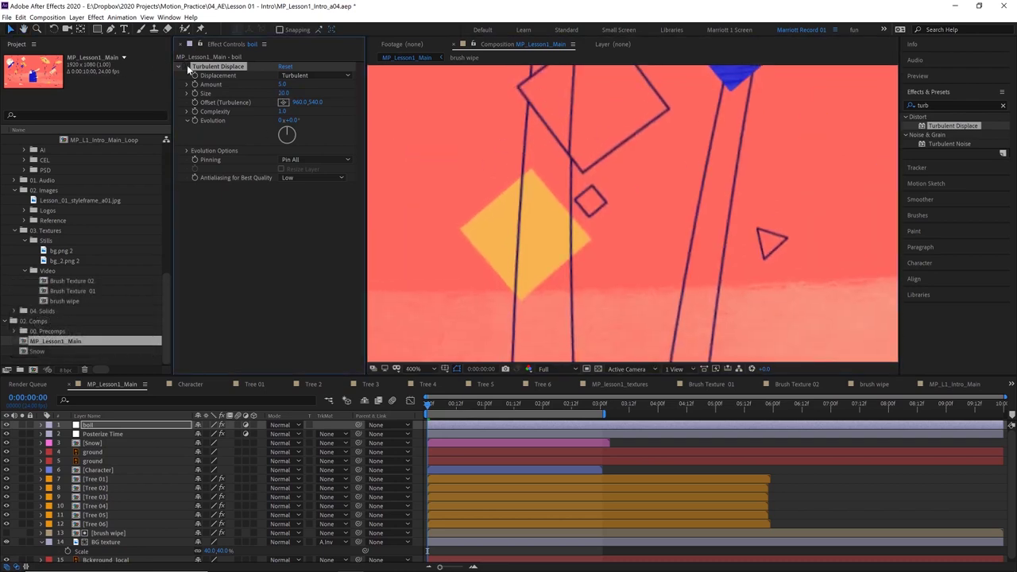
pyautogui.click(187, 151)
pyautogui.click(187, 150)
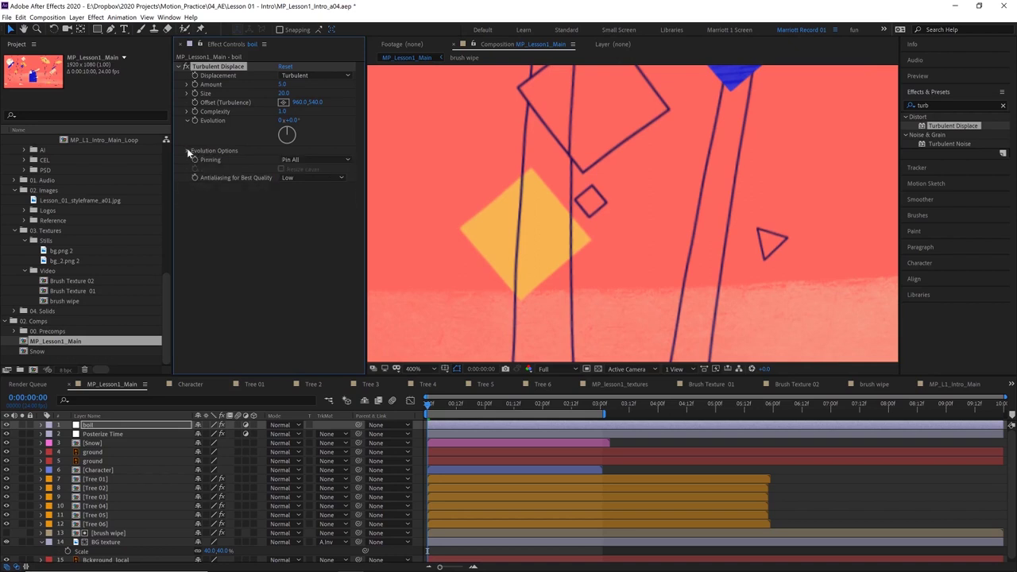
pyautogui.click(188, 151)
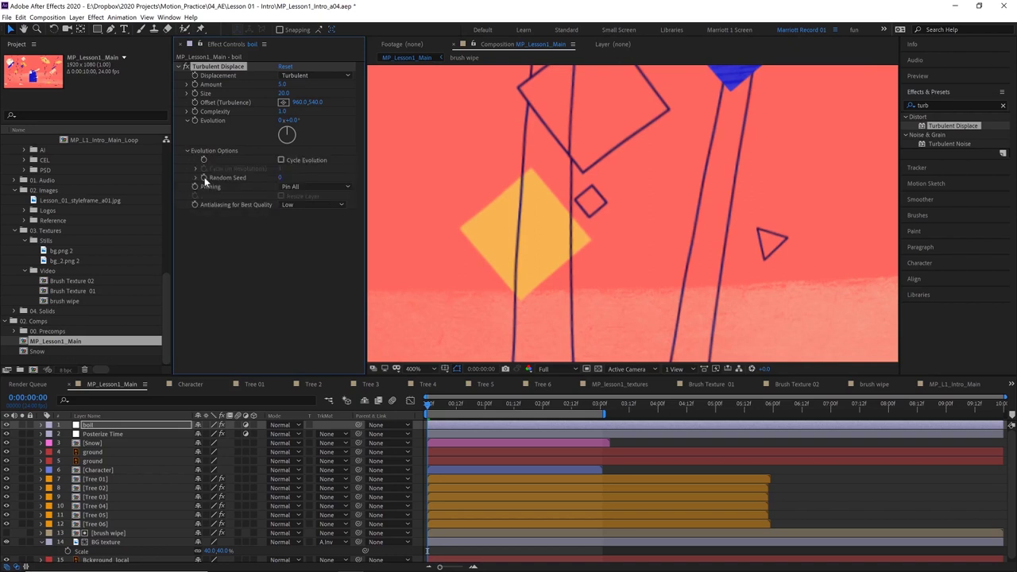
pyautogui.keyDown('alt'); pyautogui.click(204, 178); pyautogui.keyUp('alt')
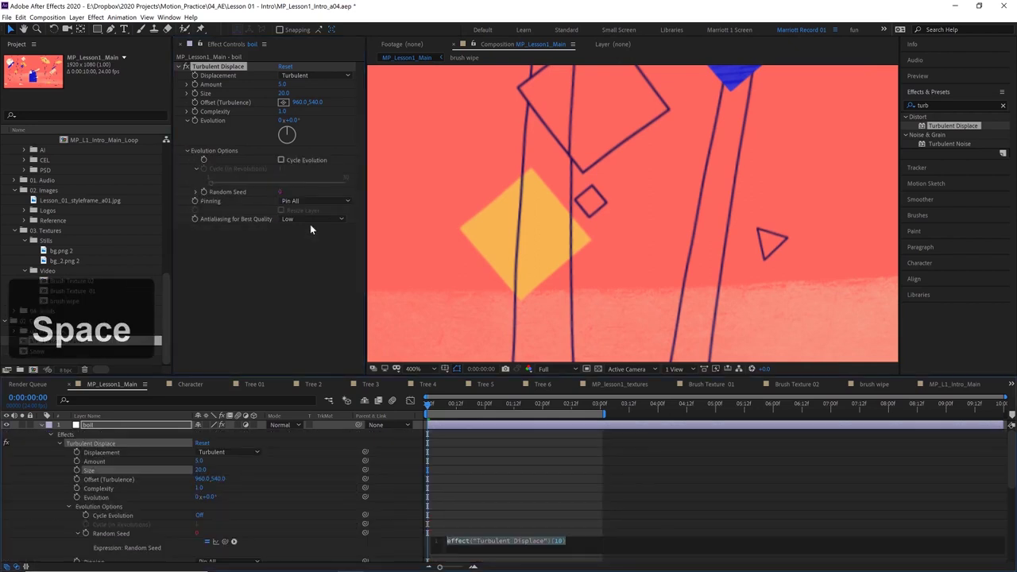
pyautogui.write('time')
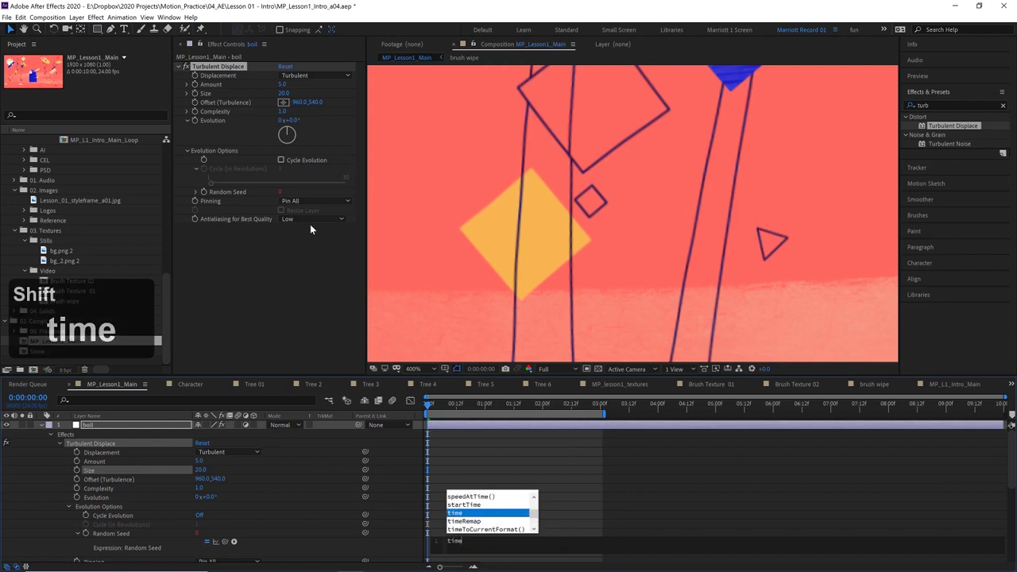
pyautogui.write('*50')
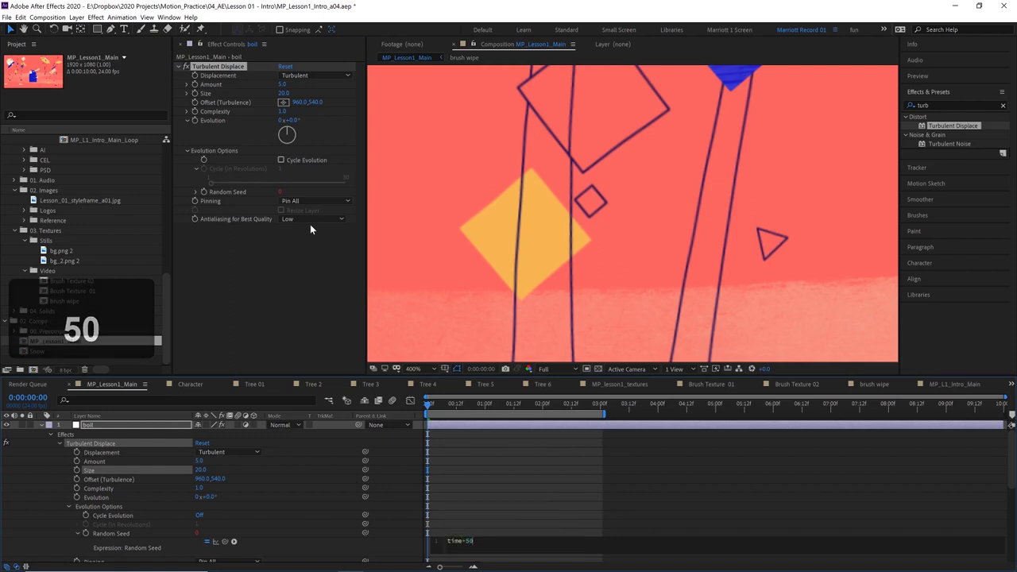
pyautogui.click(416, 415)
# Preview the boil effect on the scene's lines and shapes up close and in full, ending at the first frame
pyautogui.press('space')
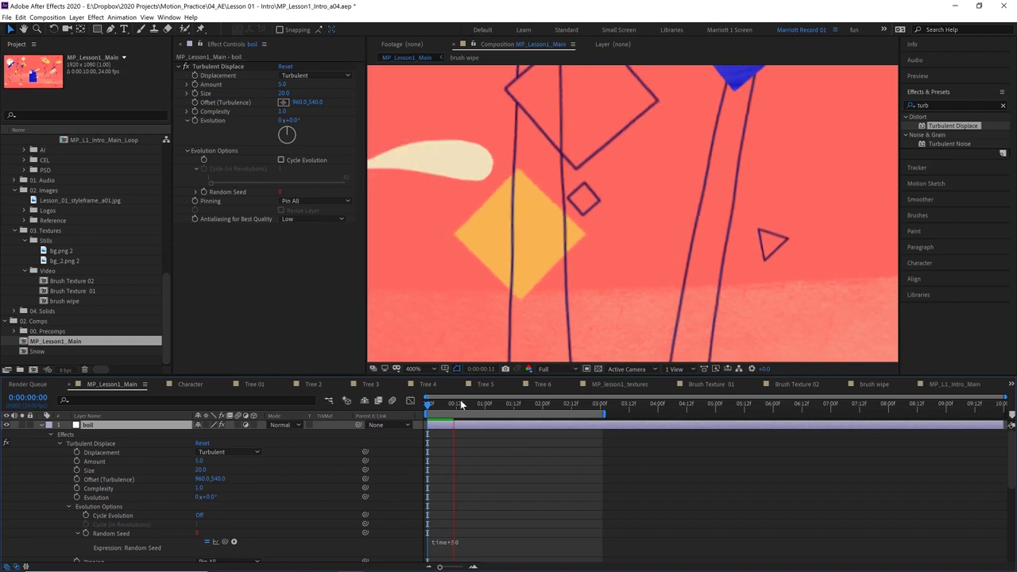
pyautogui.scroll(-2, 500, 289)
pyautogui.press('space')
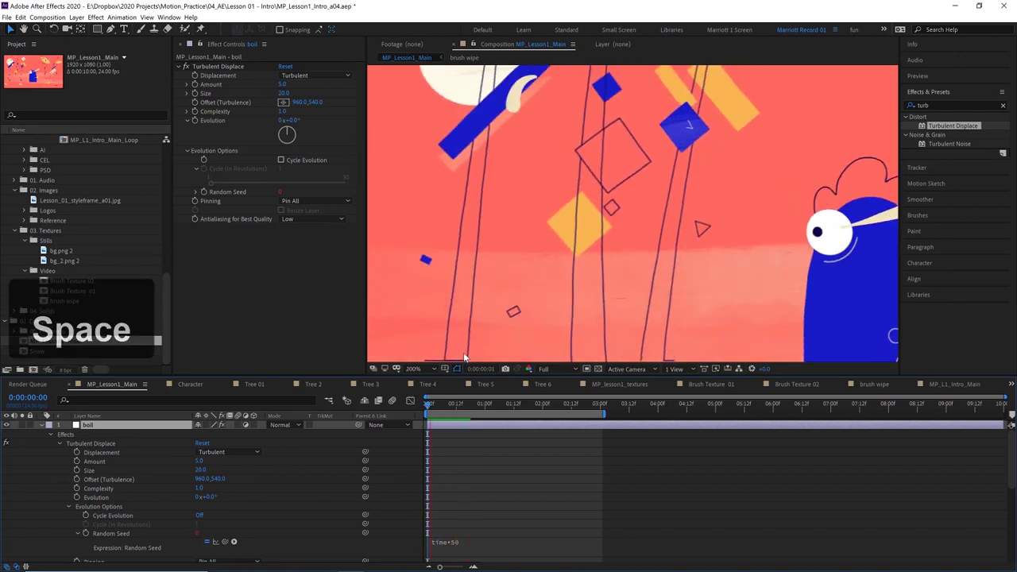
pyautogui.scroll(-1, 595, 335)
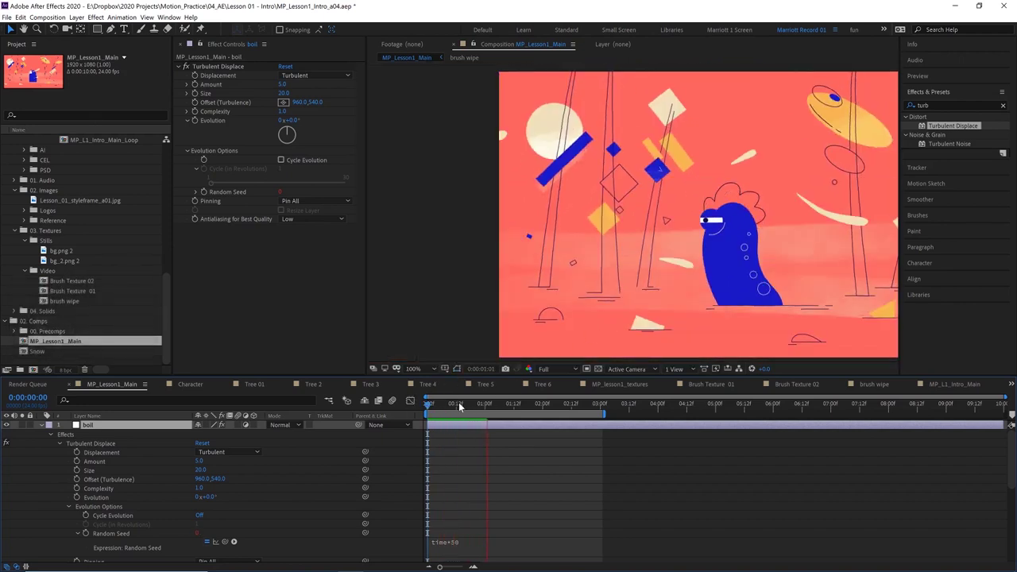
pyautogui.press('space')
pyautogui.scroll(1, 558, 290)
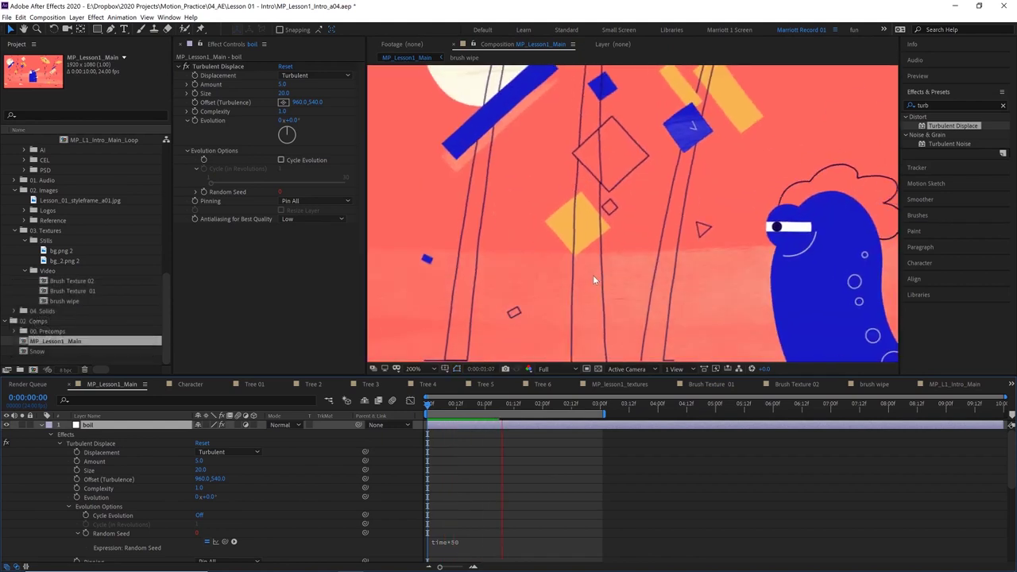
pyautogui.moveTo(445, 406); pyautogui.dragTo(407, 404)
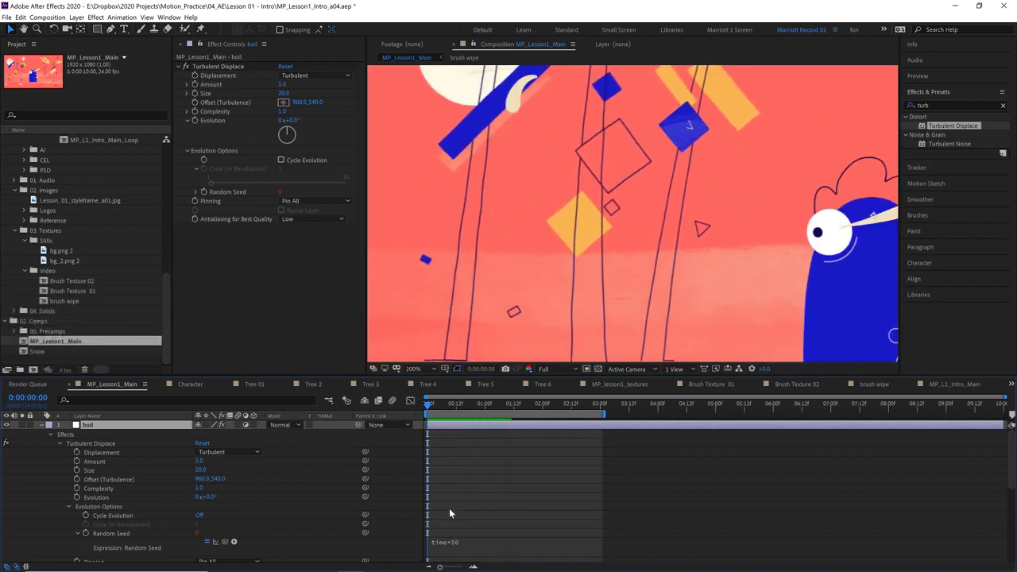
# Insert posterizeTime(6); as a separate line before time*50 in the boil layer's Random Seed expression
pyautogui.click(434, 546)
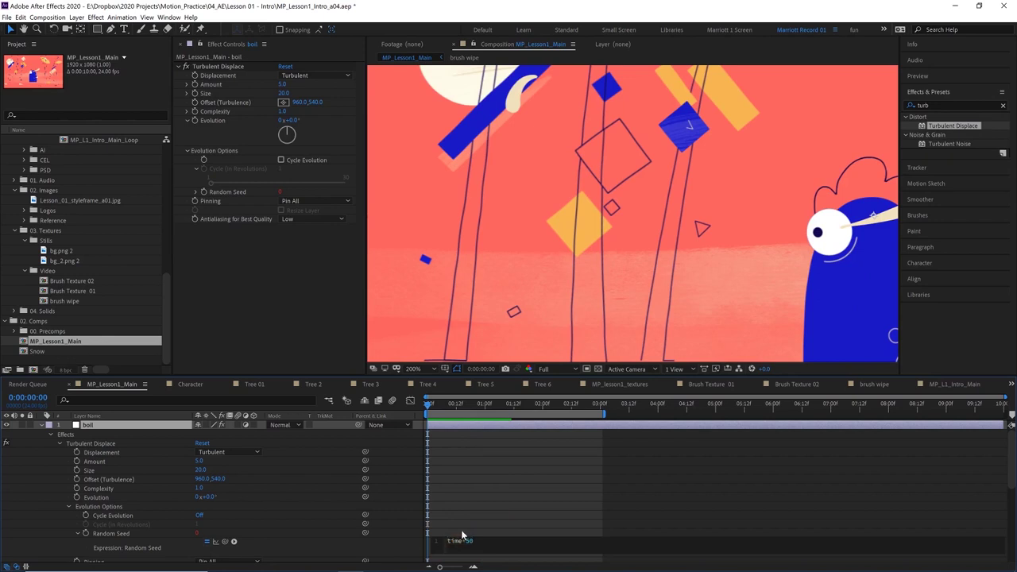
pyautogui.write('po')
pyautogui.press('Down')
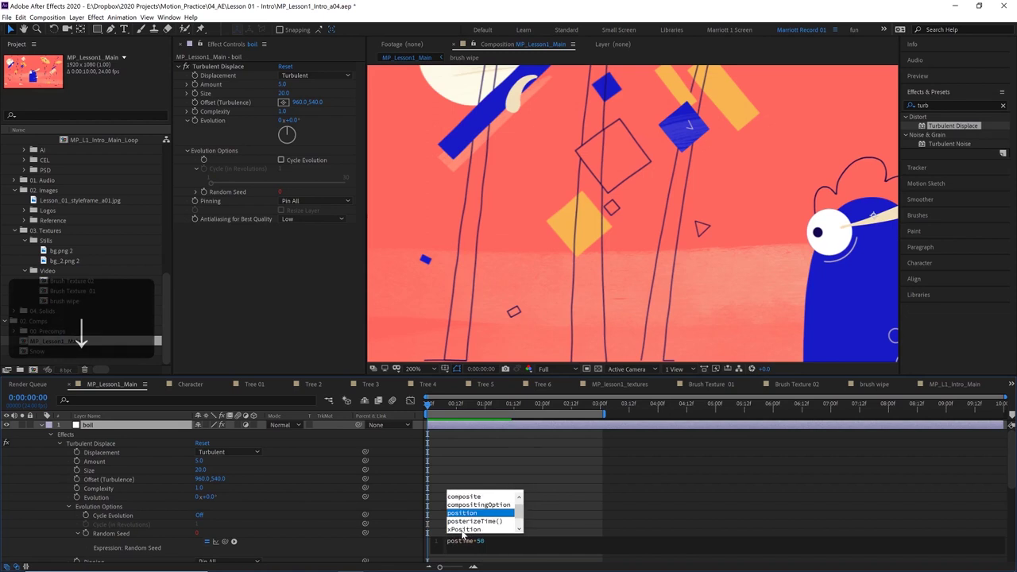
pyautogui.press('Tab')
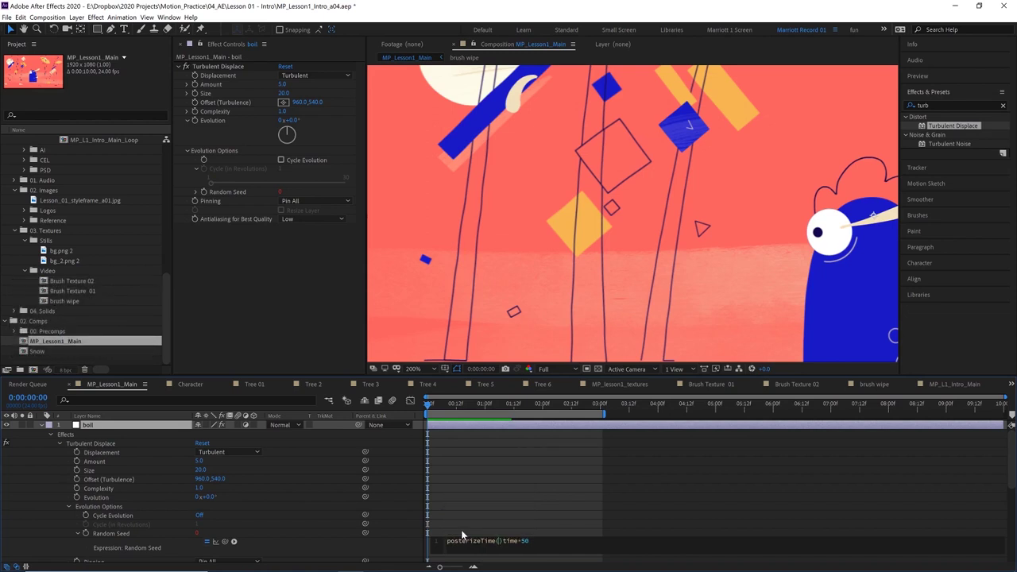
pyautogui.write('1')
pyautogui.press('BackSpace')
pyautogui.write('5')
pyautogui.press('BackSpace')
pyautogui.write('6')
pyautogui.press('Right')
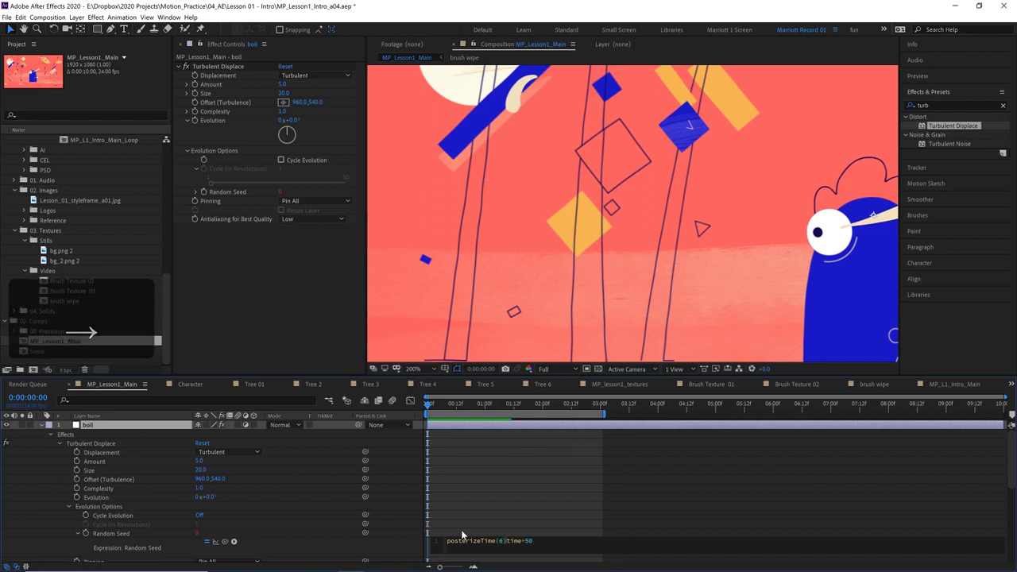
pyautogui.write(';')
pyautogui.press('Return')
pyautogui.click(502, 441)
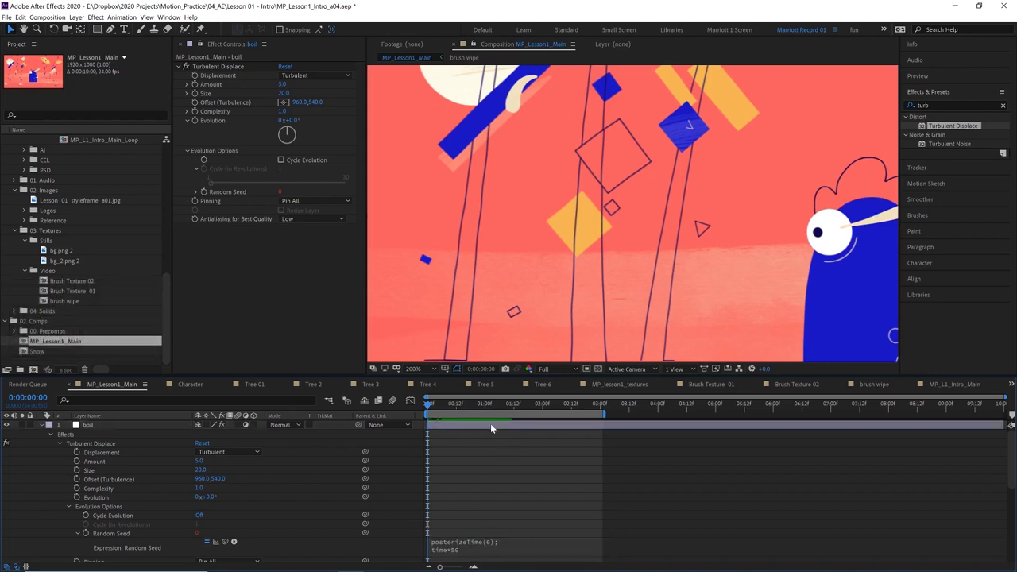
# Preview the slowed boil effect on the full scene and close up on the ground shapes, ending at the first frame
pyautogui.press('space')
pyautogui.scroll(-1, 545, 334)
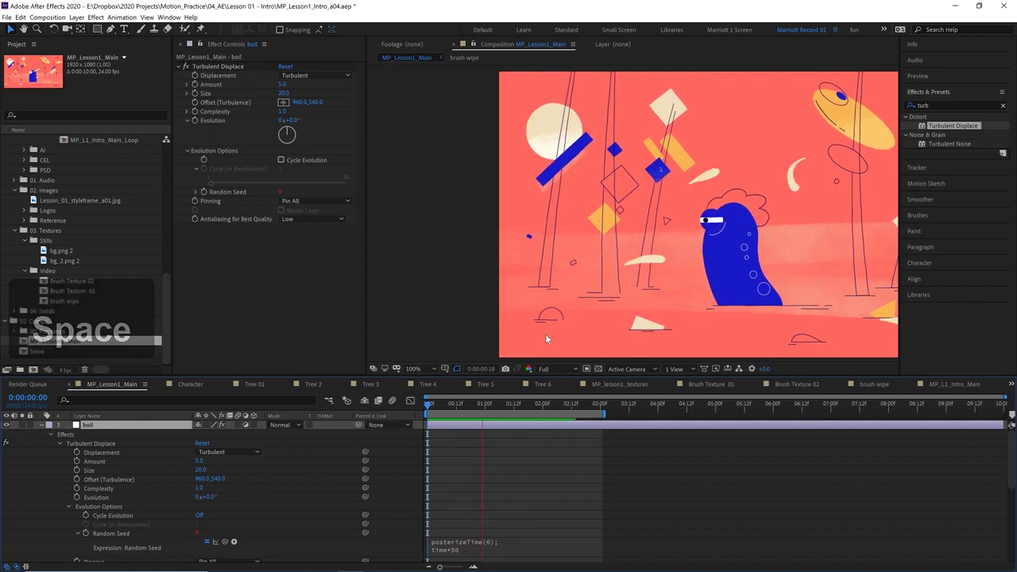
pyautogui.press('space')
pyautogui.scroll(4, 604, 240)
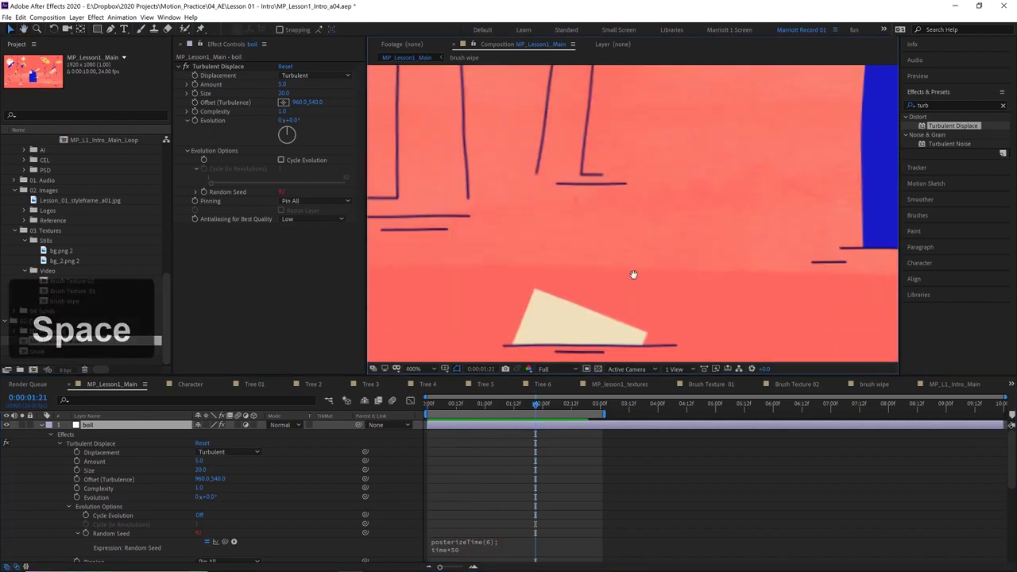
pyautogui.press('space')
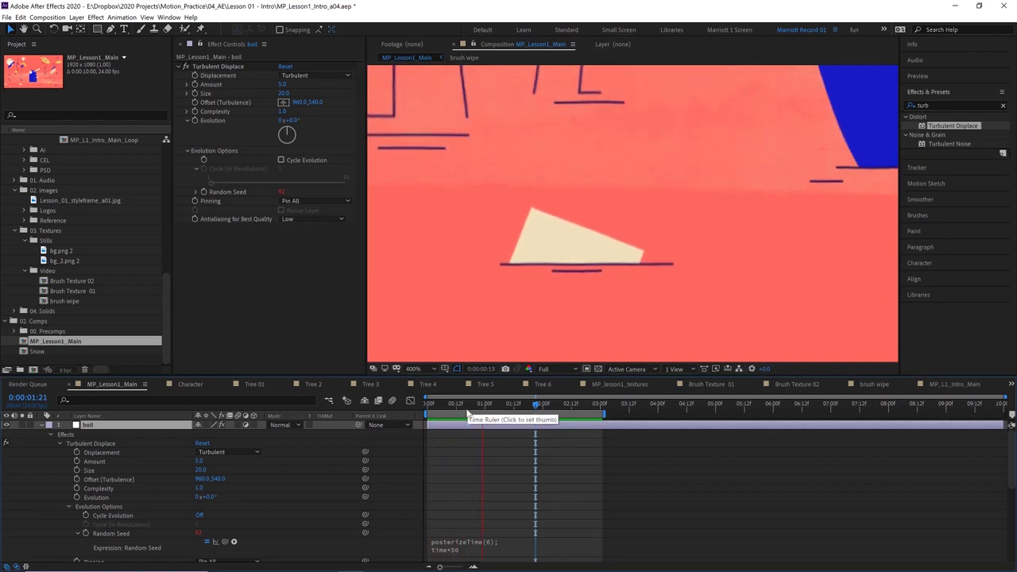
pyautogui.press('Home')
# Set the boil layer's Turbulent Displace amount to 3 and preview the boil close up and across the full scene
pyautogui.click(283, 84)
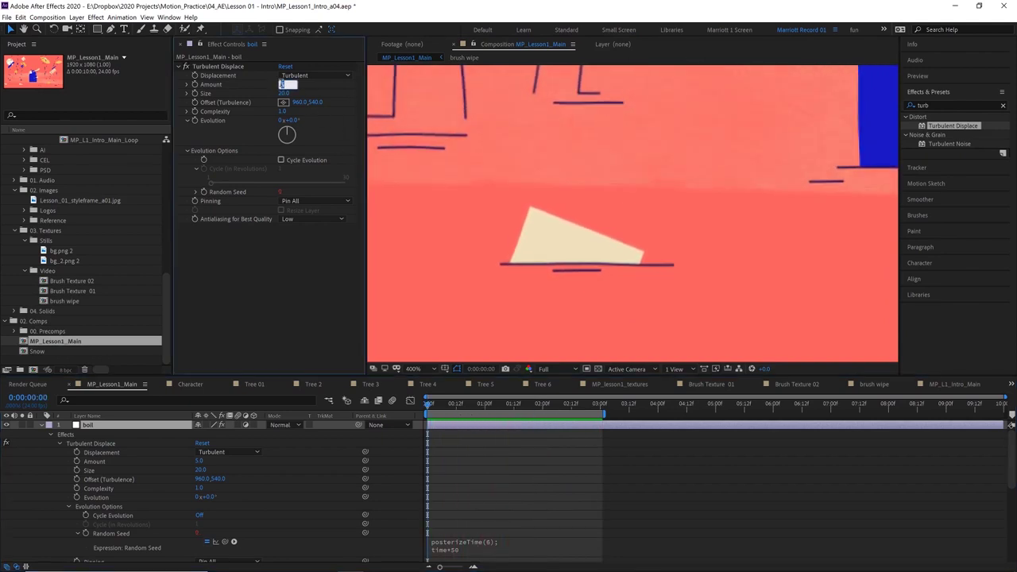
pyautogui.write('3')
pyautogui.press('Return')
pyautogui.press('space')
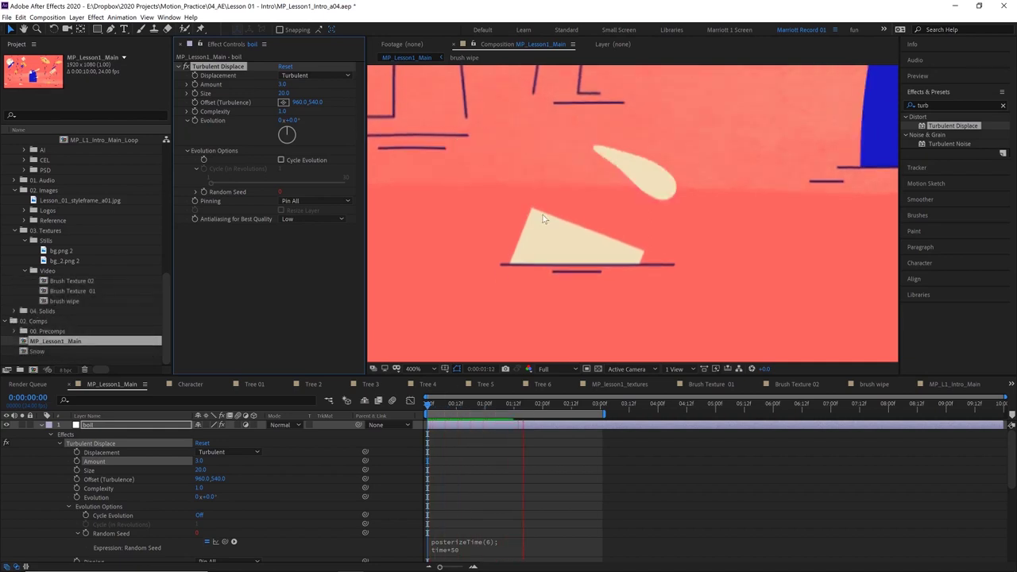
pyautogui.click(416, 414)
pyautogui.scroll(-2, 551, 275)
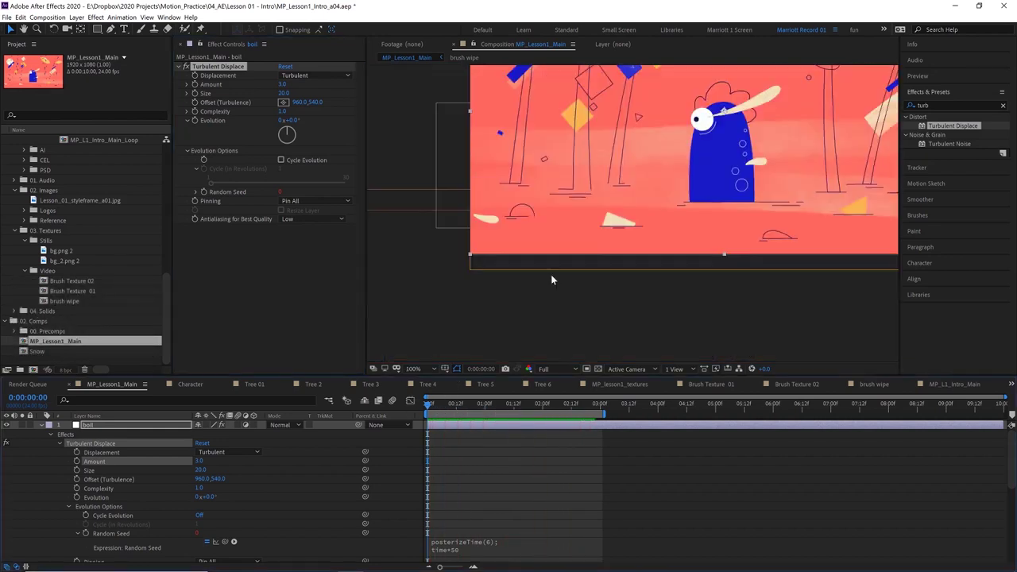
pyautogui.moveTo(551, 274); pyautogui.dragTo(461, 373)
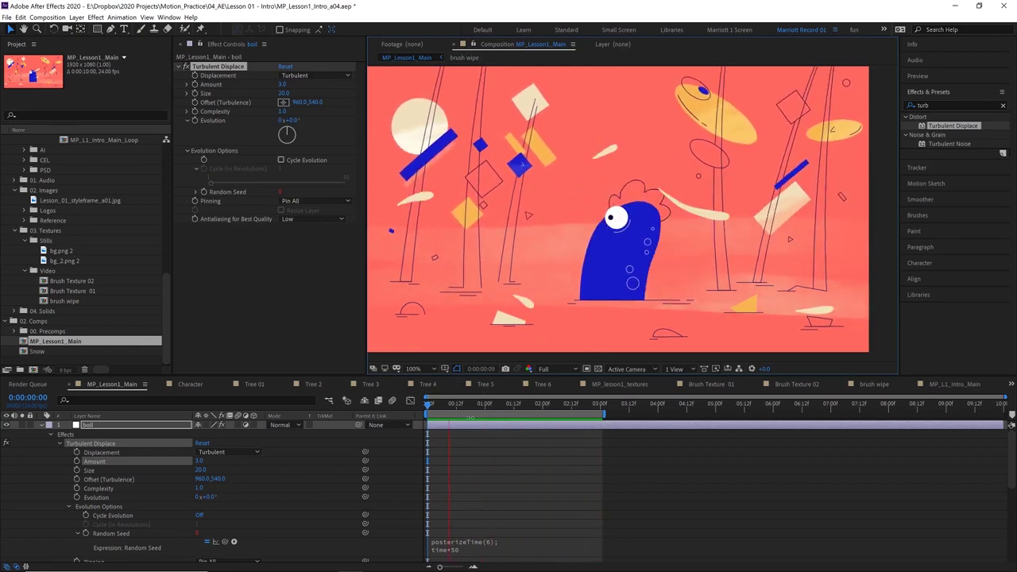
pyautogui.press('space')
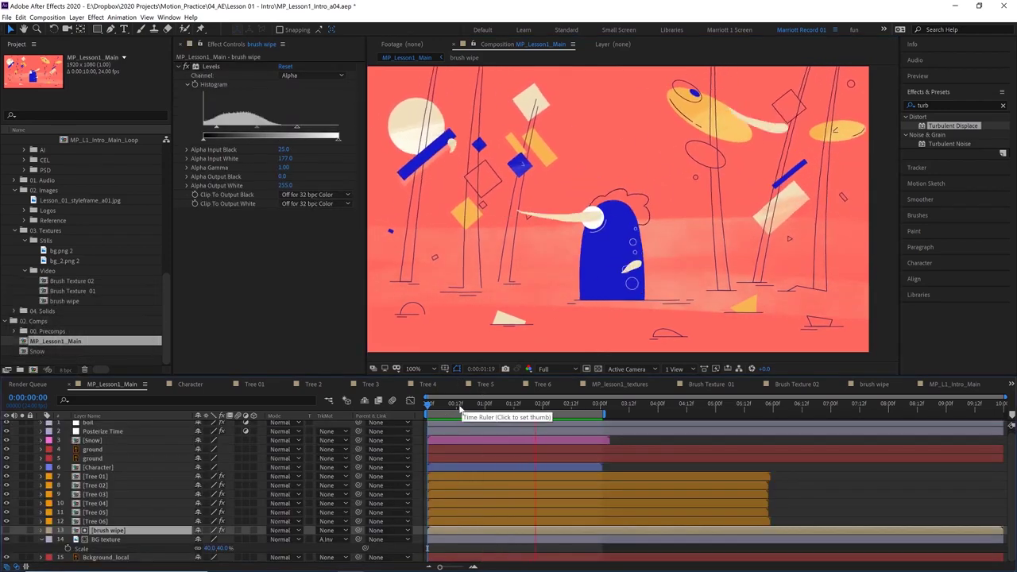
# Time-stretch the brush wipe layer by a factor of 50%, holding its in-point in place
pyautogui.click(453, 401)
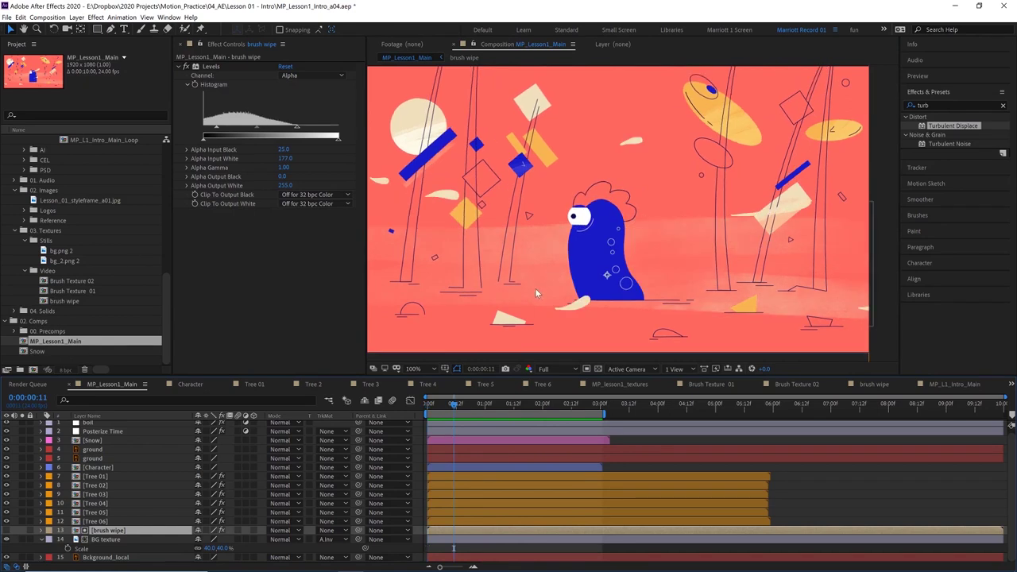
pyautogui.rightClick(113, 531)
pyautogui.moveTo(183, 336)
pyautogui.click(266, 357)
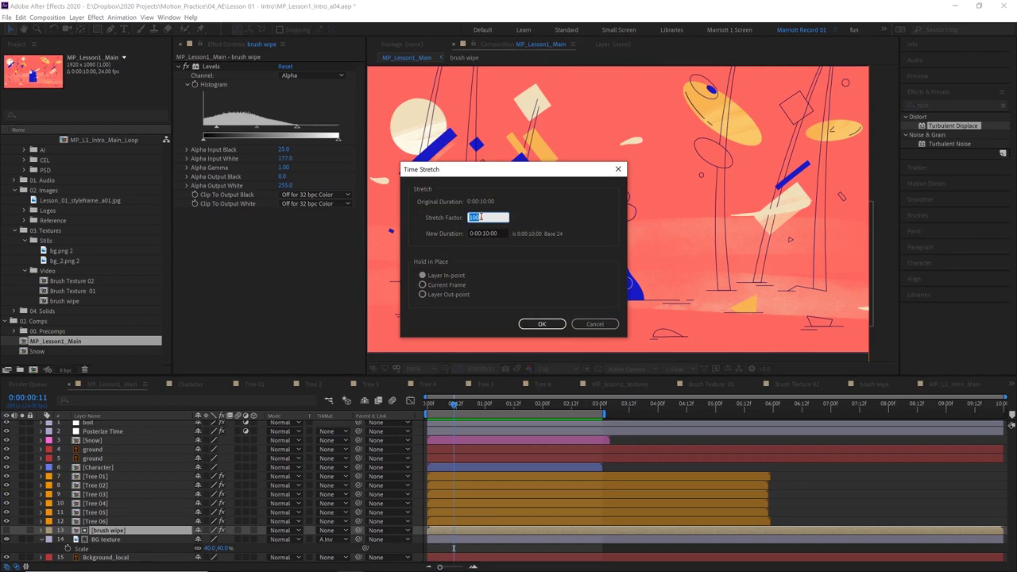
pyautogui.write('50')
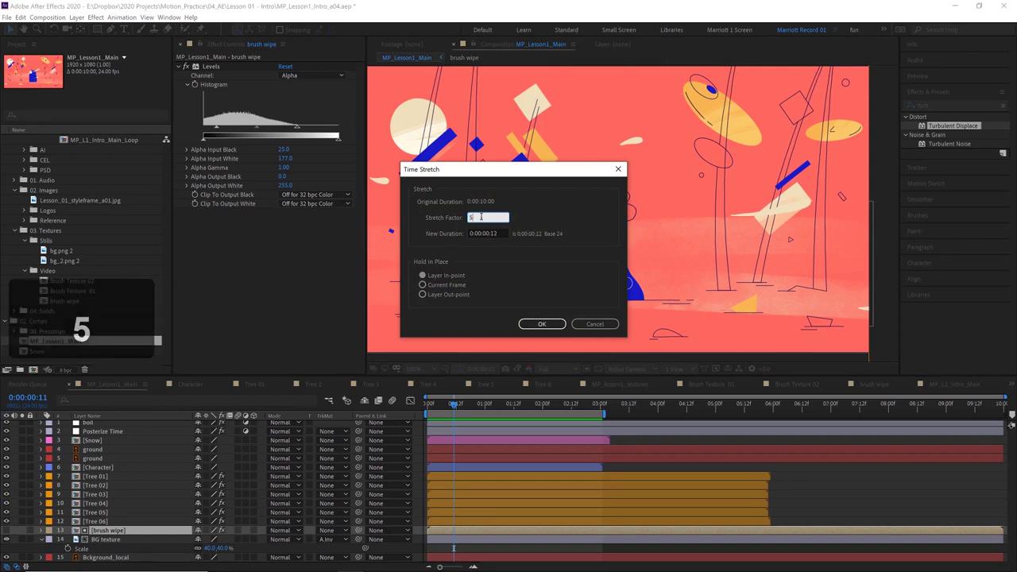
pyautogui.click(540, 325)
# Preview the scene from the first frame to check the speed of the background brush wipe texture
pyautogui.press('Home')
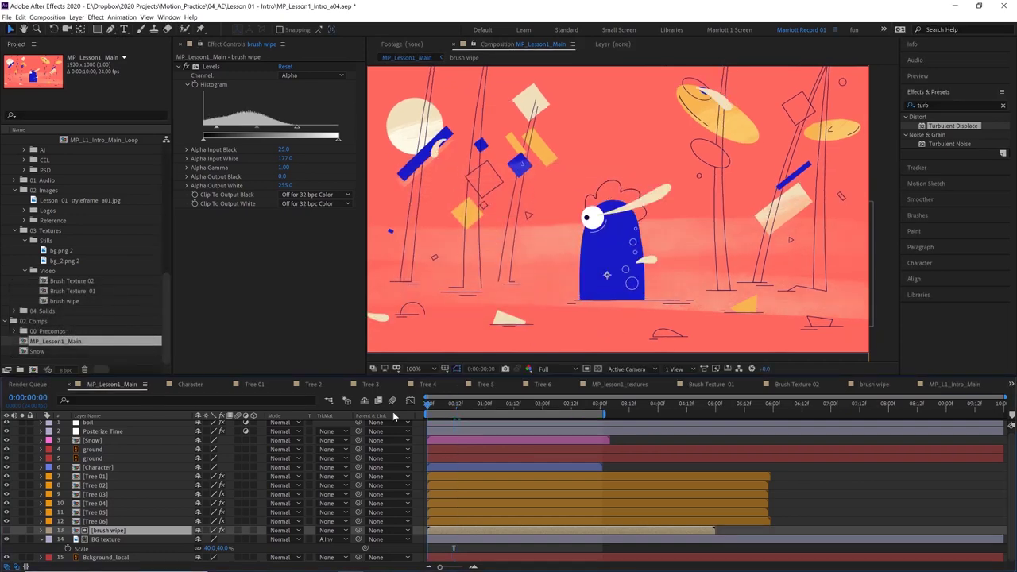
pyautogui.press('space')
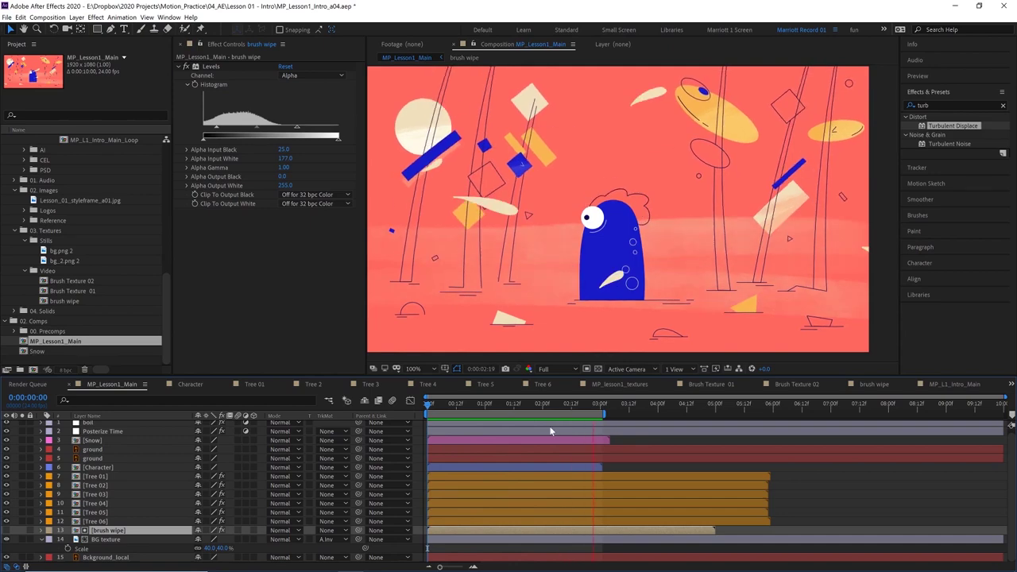
pyautogui.click(427, 405)
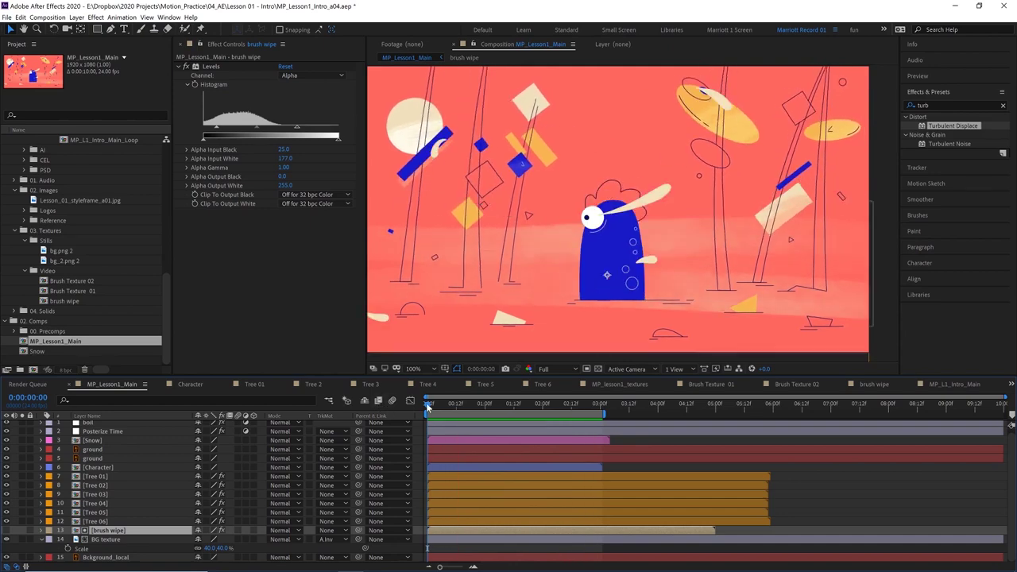
pyautogui.press('space')
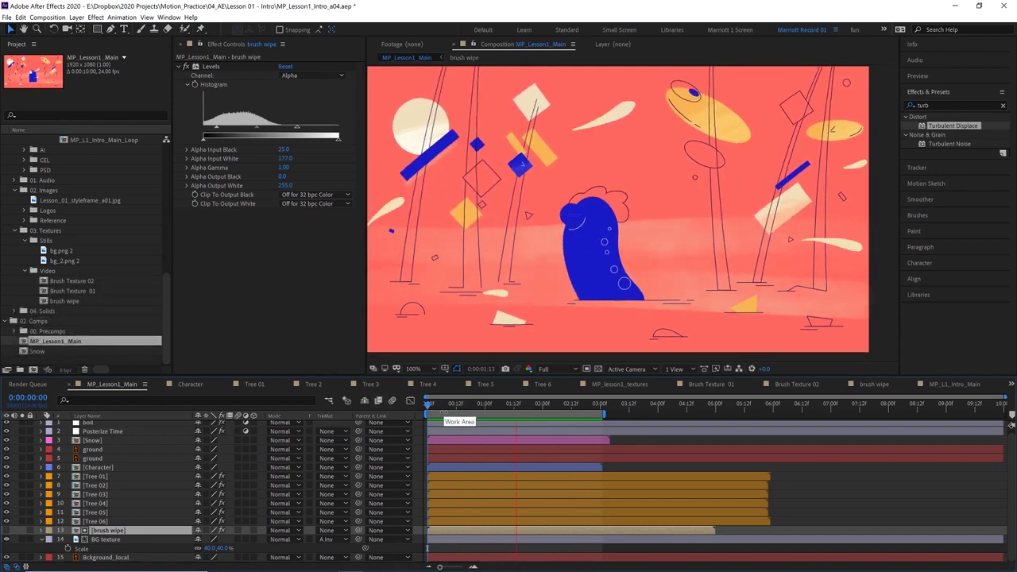
pyautogui.press('space')
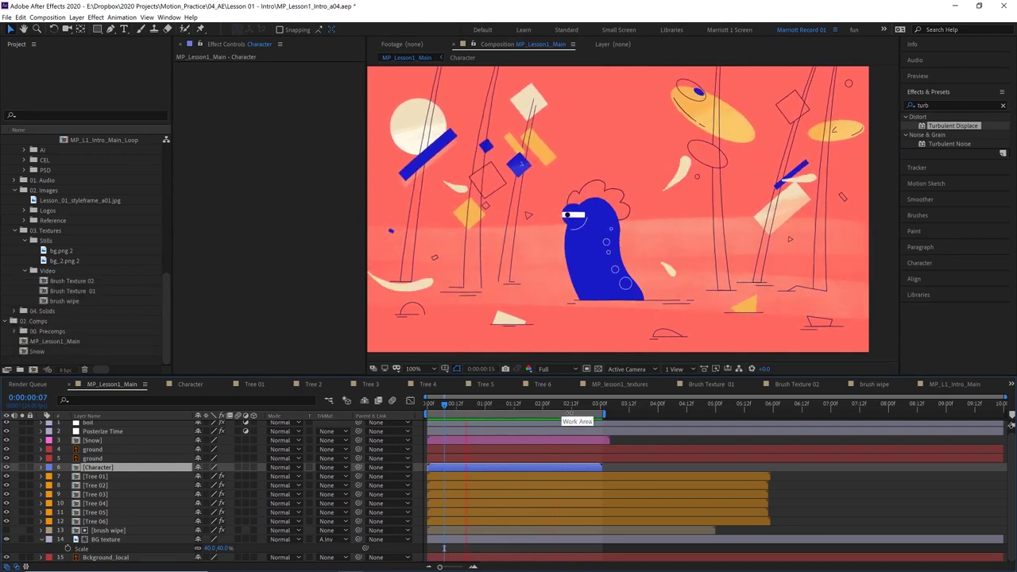
# Trim the MP_Lesson1_Main composition to its work area, which ends at the 0:00:03:00 frame
pyautogui.click(600, 404)
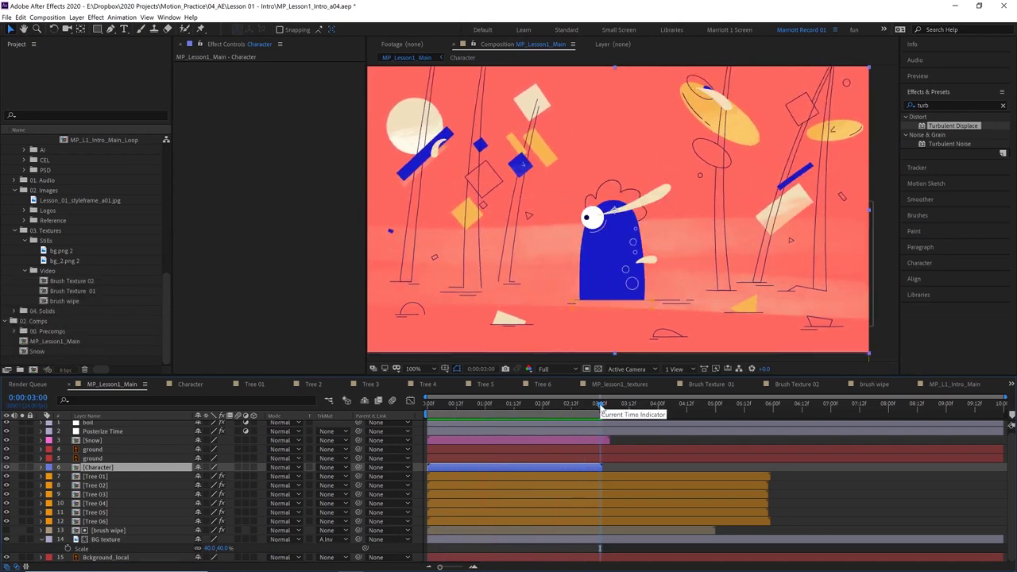
pyautogui.rightClick(577, 410)
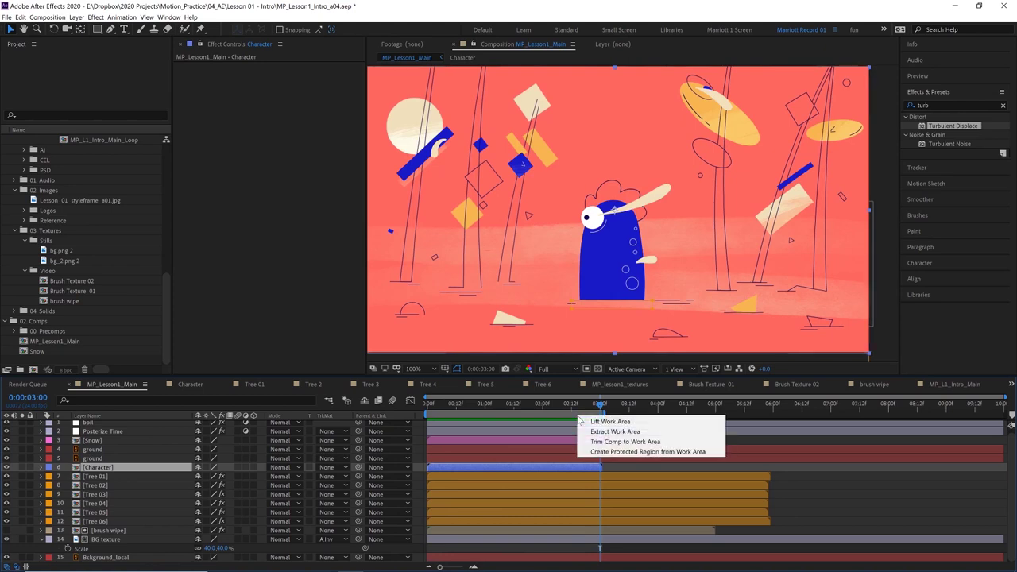
pyautogui.click(618, 442)
# Create a new composition from MP_Lesson1_Main and set its duration to 0:00:13:01
pyautogui.click(73, 341)
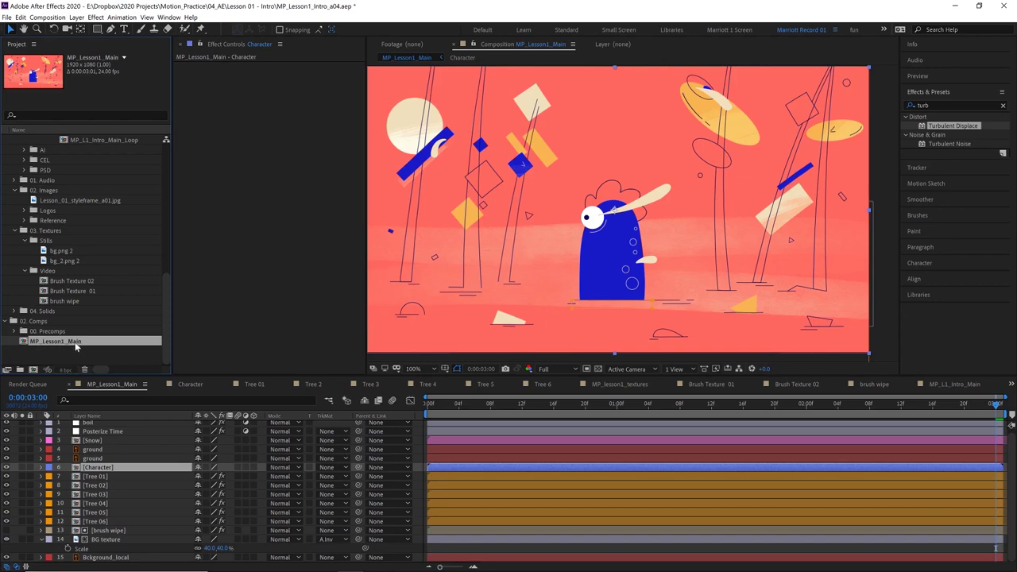
pyautogui.moveTo(35, 370); pyautogui.dragTo(34, 371)
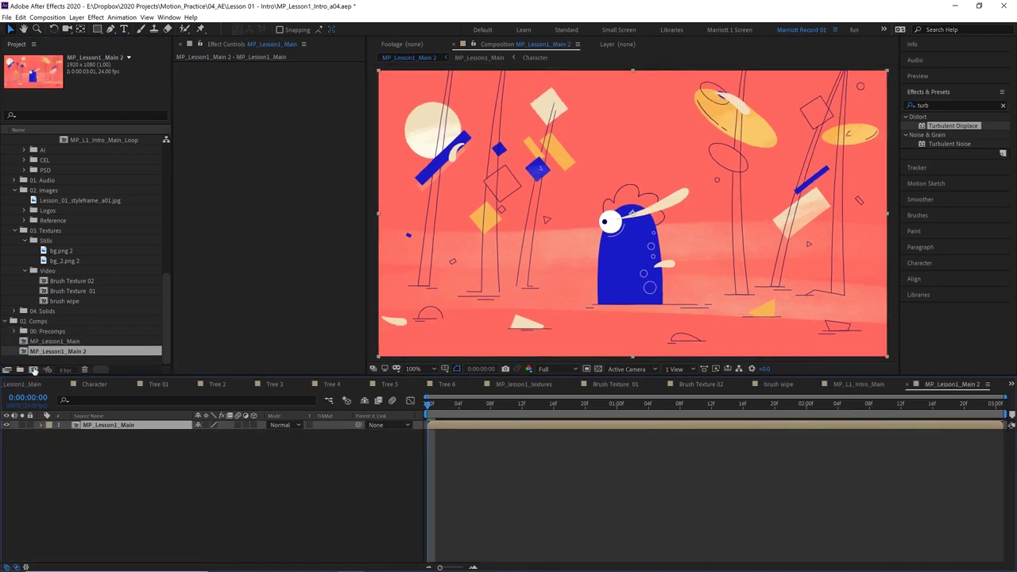
pyautogui.hotkey('ctrl', 'k')
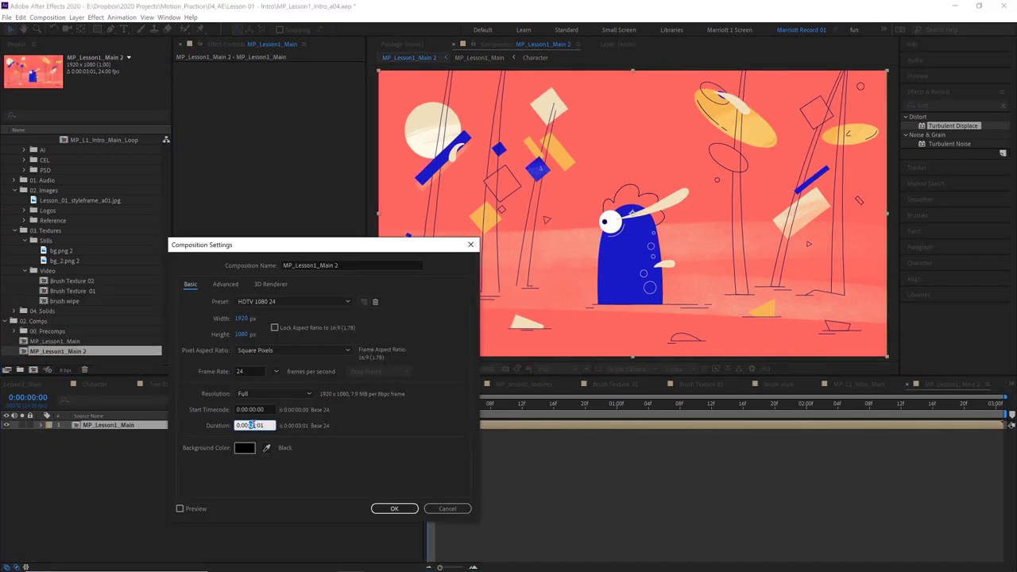
pyautogui.write('1')
pyautogui.click(400, 510)
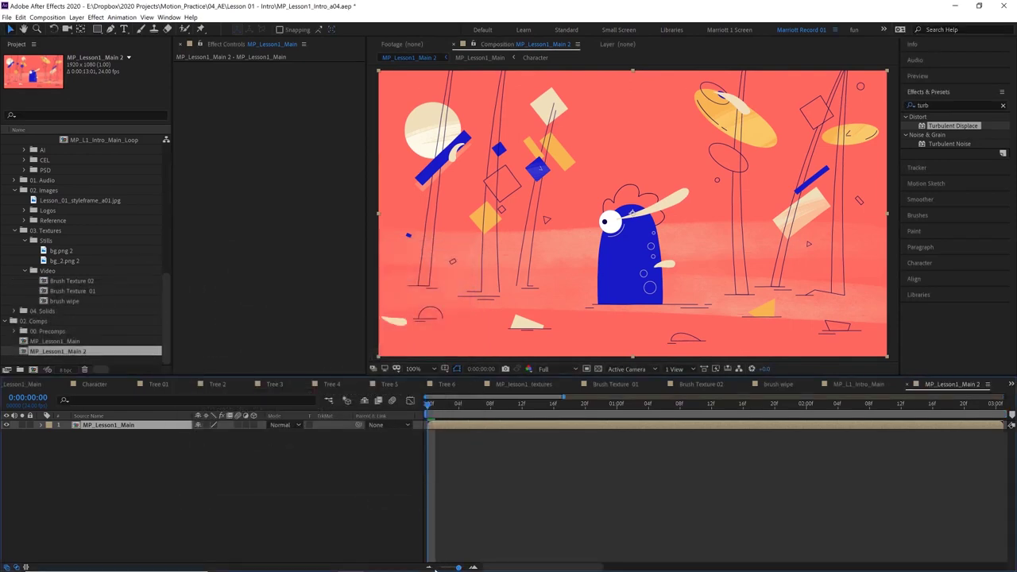
# Duplicate the MP_Lesson1_Main layer twice and place the three copies end to end in time
pyautogui.hotkey('ctrl', 'd')
pyautogui.moveTo(440, 426); pyautogui.dragTo(731, 422)
pyautogui.hotkey('ctrl', 'd')
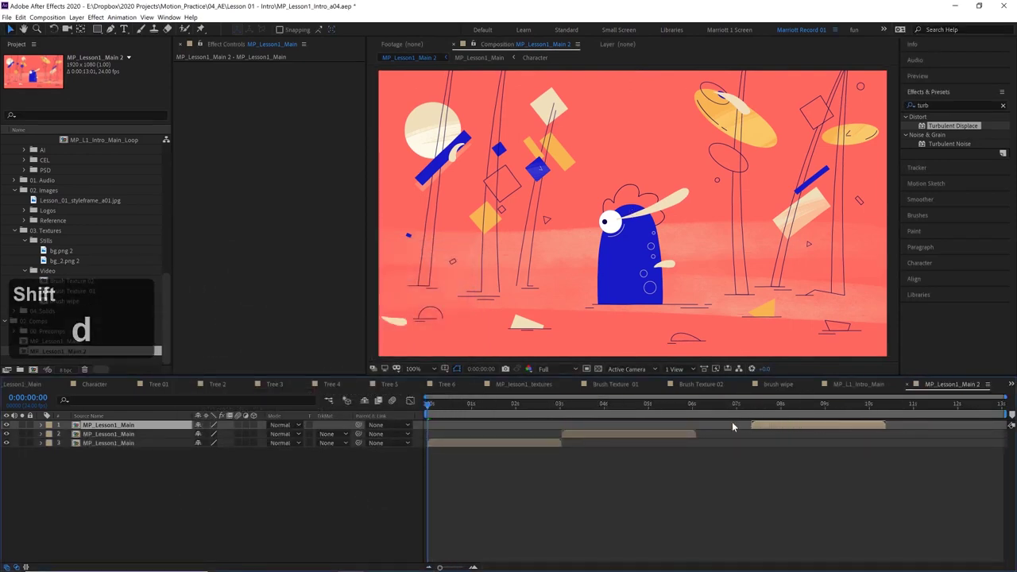
# Trim the new composition to a work area ending at 0:00:09:02, where the third copy ends, and preview the loop
pyautogui.click(829, 405)
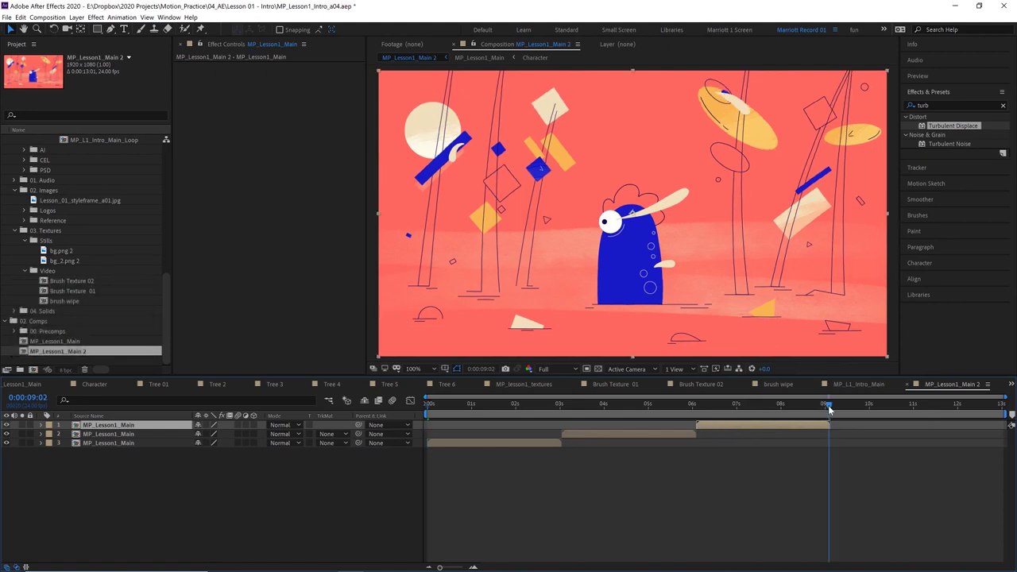
pyautogui.rightClick(829, 409)
pyautogui.click(856, 440)
pyautogui.moveTo(608, 406); pyautogui.dragTo(563, 407)
pyautogui.press('space')
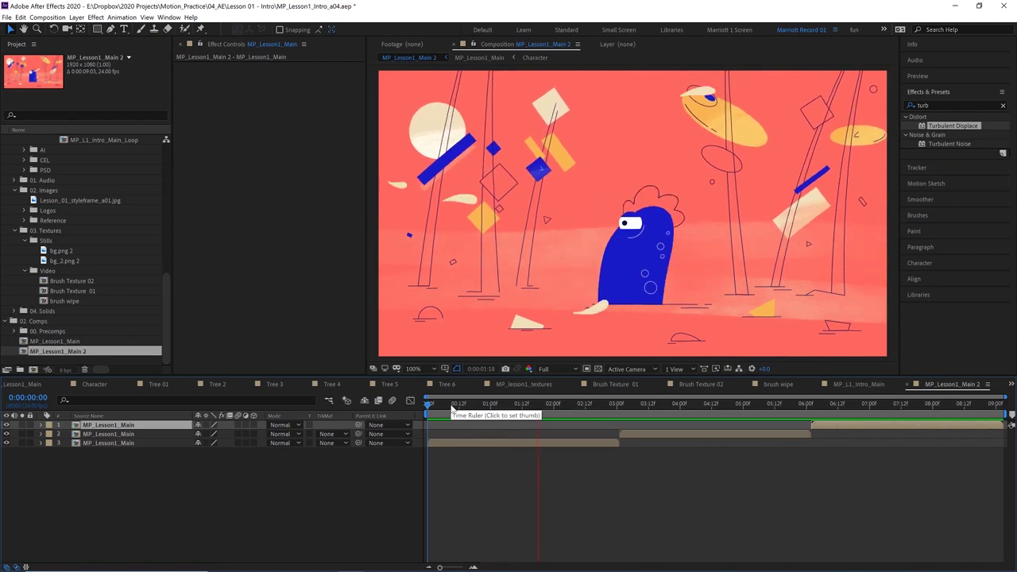
pyautogui.click(451, 407)
# Try to rename the MP_Lesson1_Main 2 composition to MP_Lesson1_Main_loopedd
pyautogui.click(96, 351)
pyautogui.press('Return')
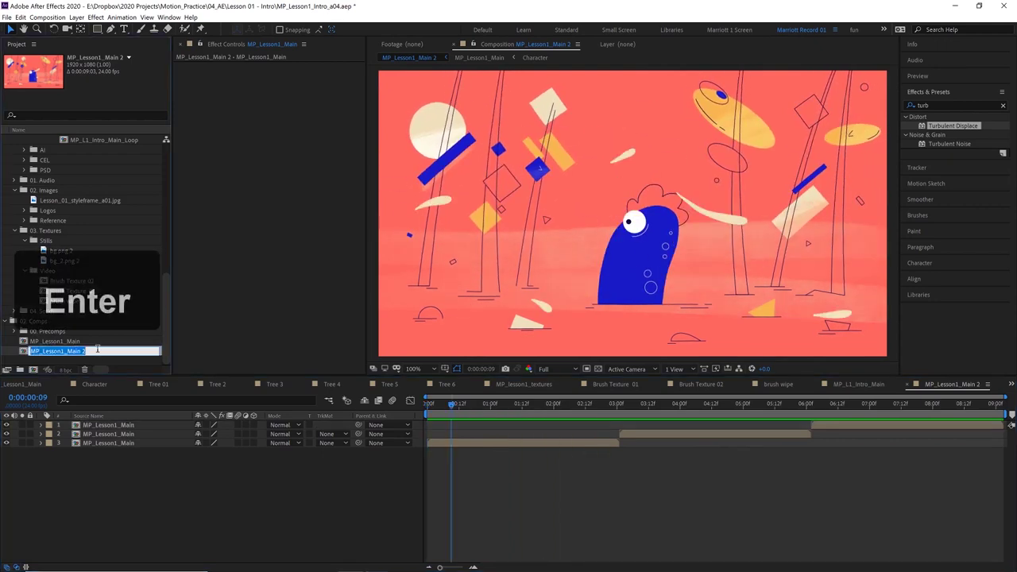
pyautogui.click(97, 350)
pyautogui.press('BackSpace')
pyautogui.write('_Loopedd')
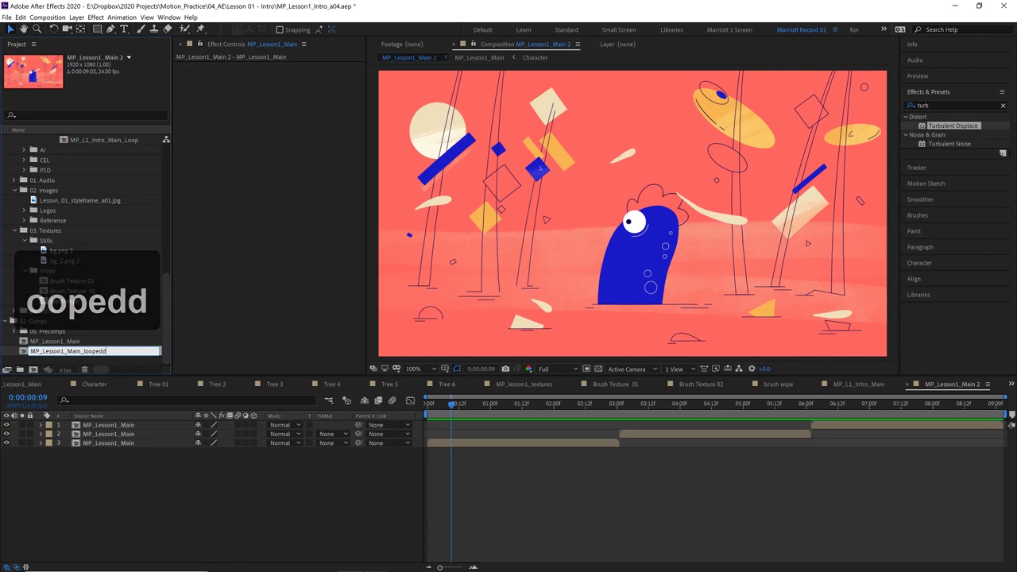
# Send the MP_Lesson1_Main 2 composition to the Adobe Media Encoder queue
pyautogui.click(48, 18)
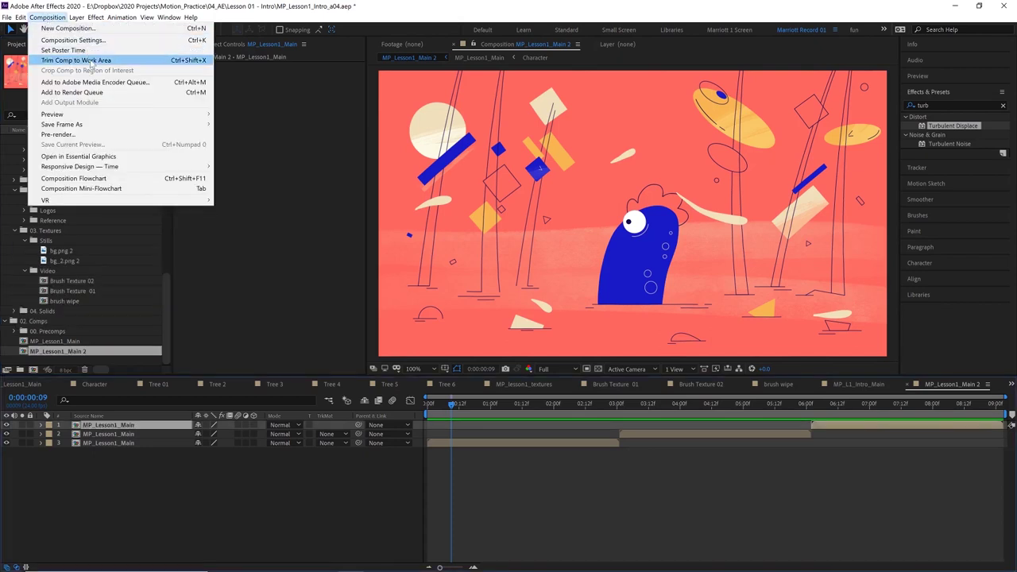
pyautogui.click(70, 82)
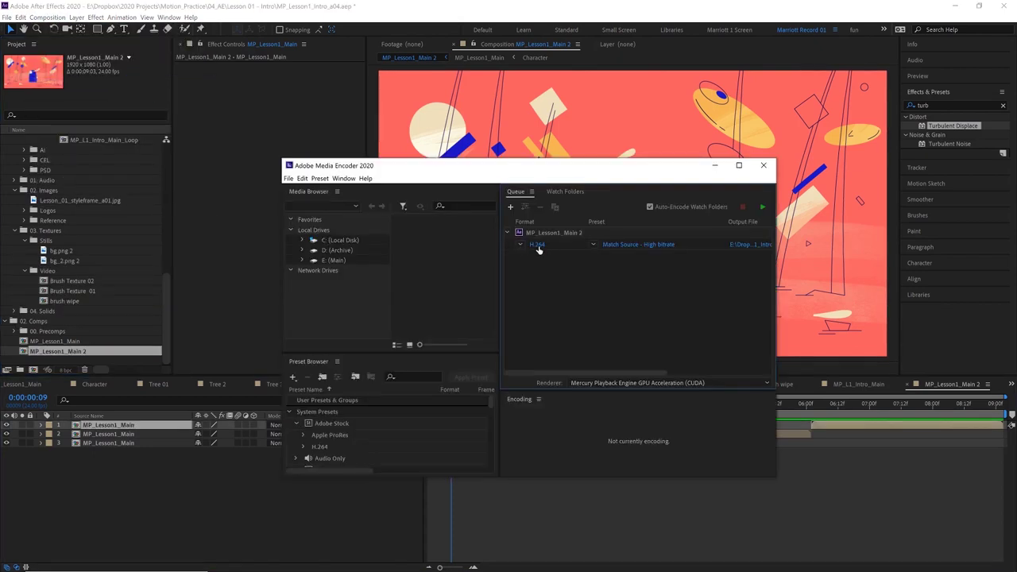
pyautogui.moveTo(643, 374); pyautogui.dragTo(644, 376)
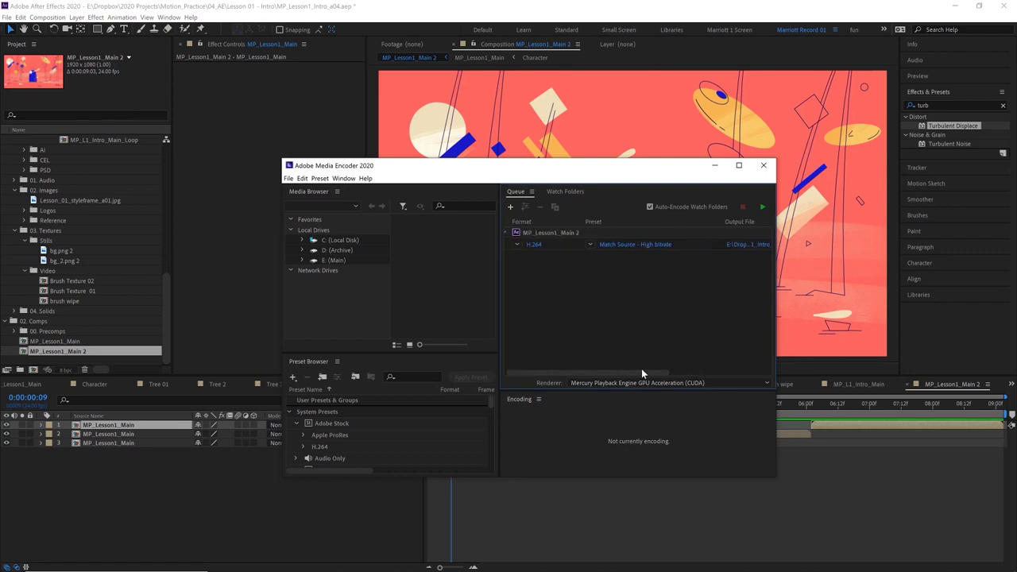
# Set the queued composition's output format to QuickTime and look through the available presets without choosing one
pyautogui.click(517, 244)
pyautogui.click(540, 506)
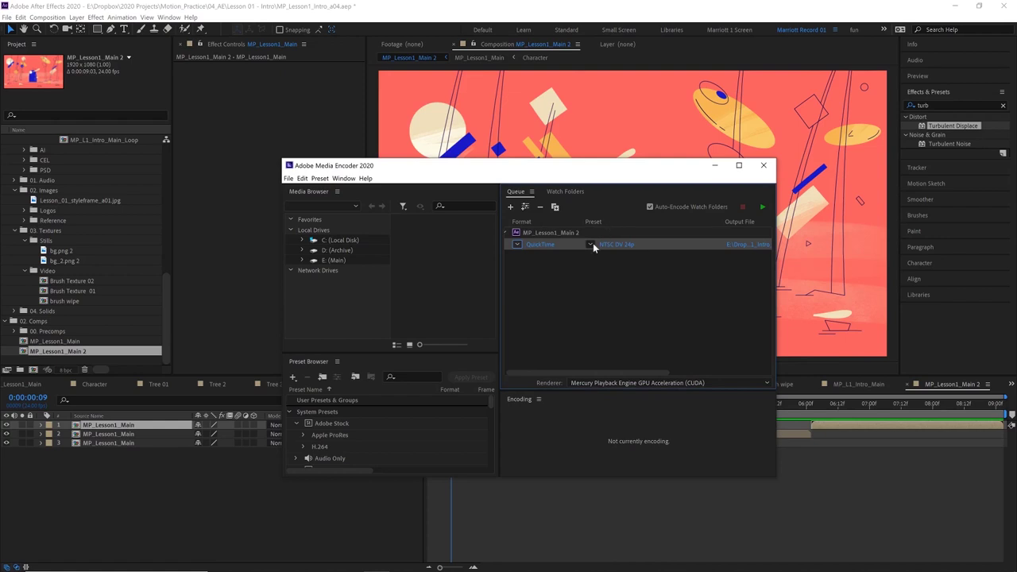
pyautogui.click(591, 244)
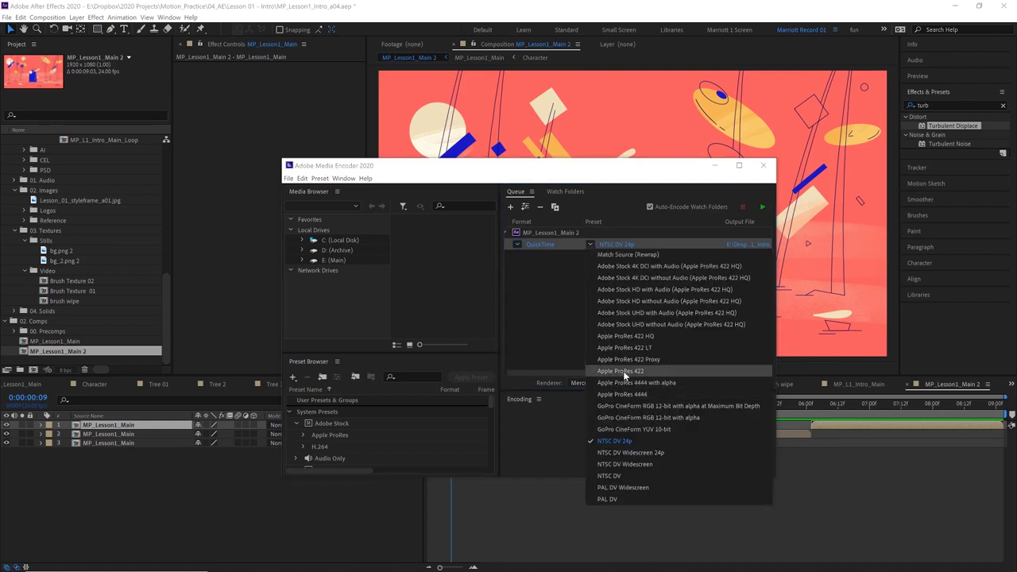
pyautogui.click(553, 312)
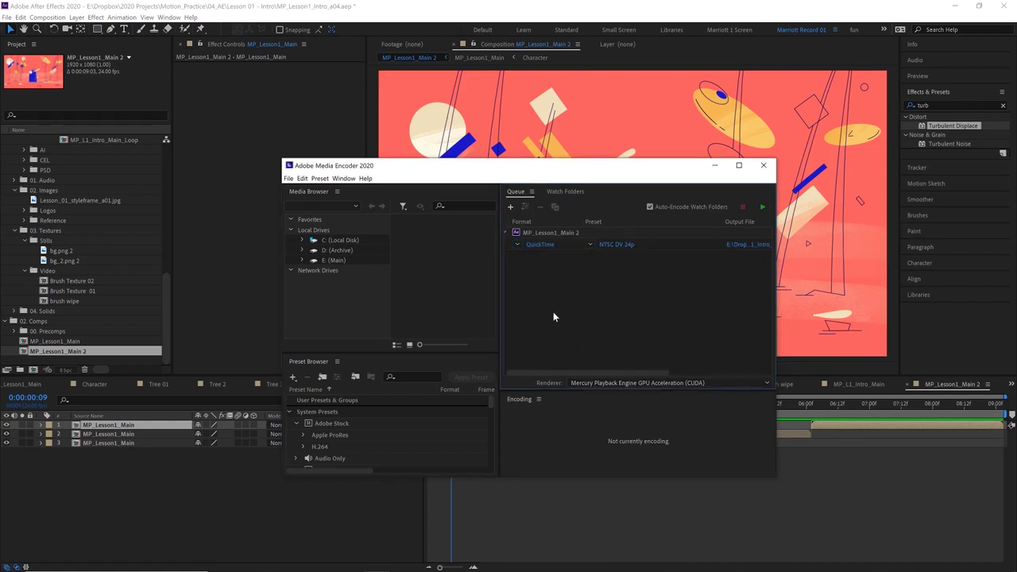